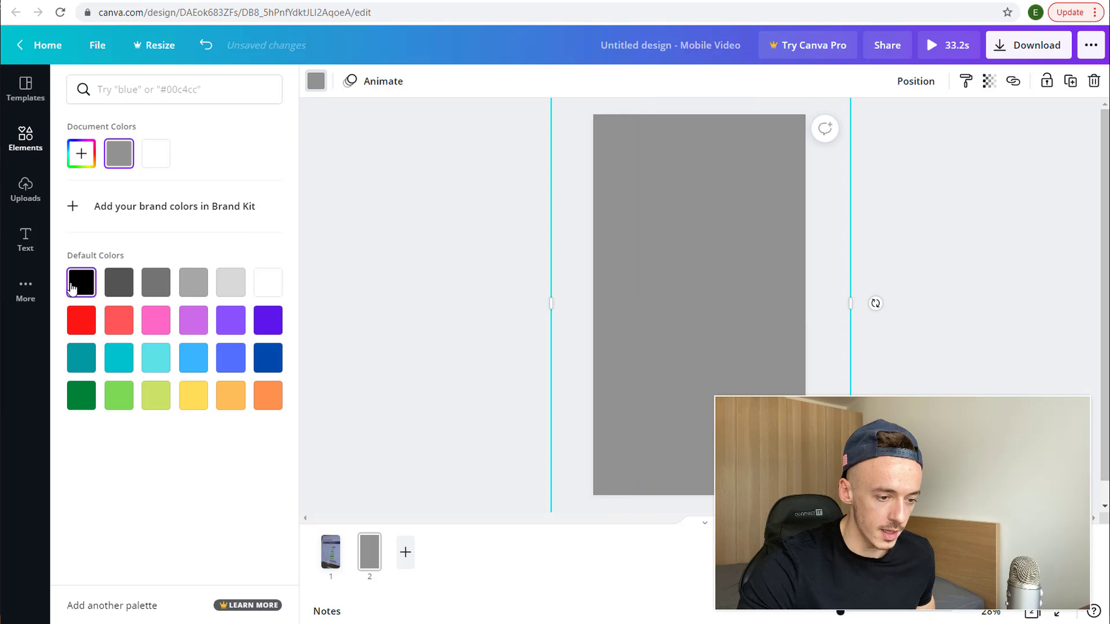
# Colour the second page's square black and add the heading "Check Description For The Full Tutorial" above the page centre
pyautogui.click(81, 282)
pyautogui.click(25, 239)
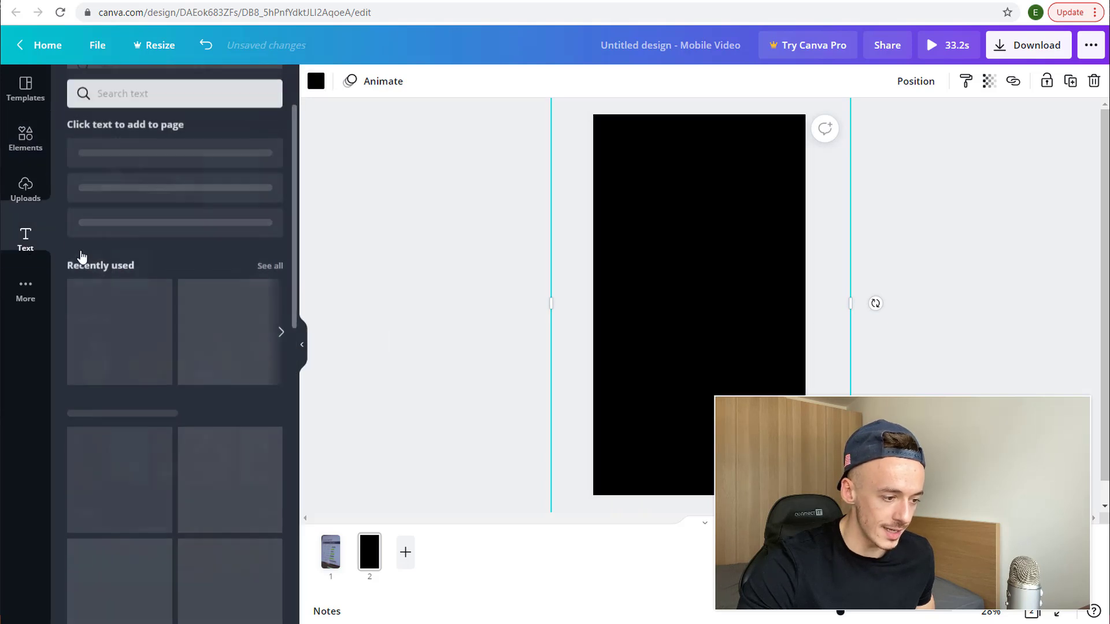
pyautogui.click(144, 164)
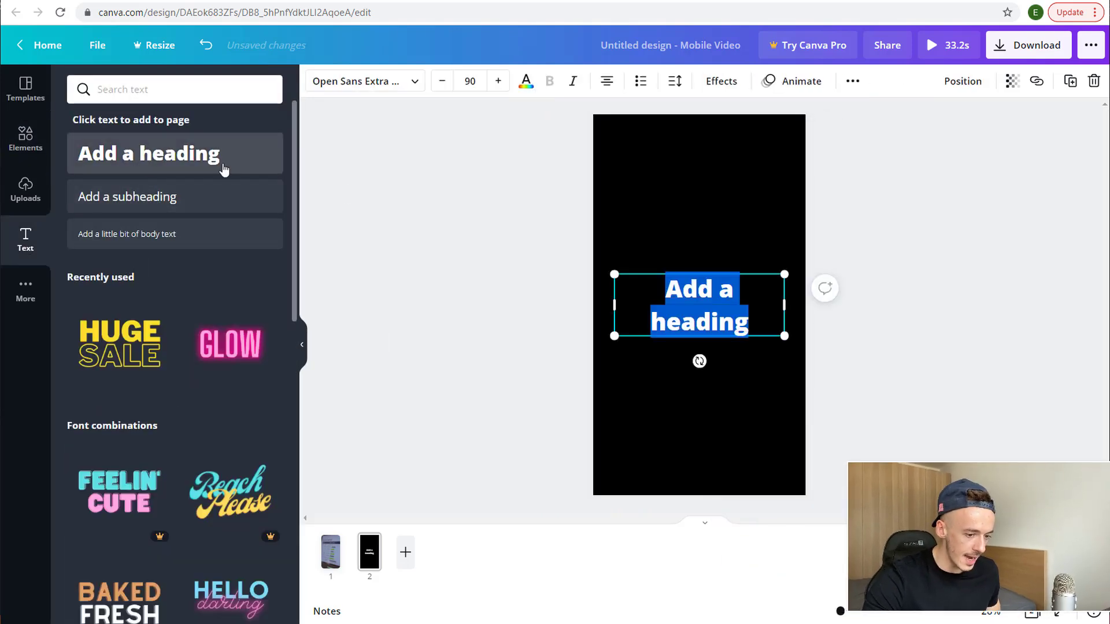
pyautogui.write('Check')
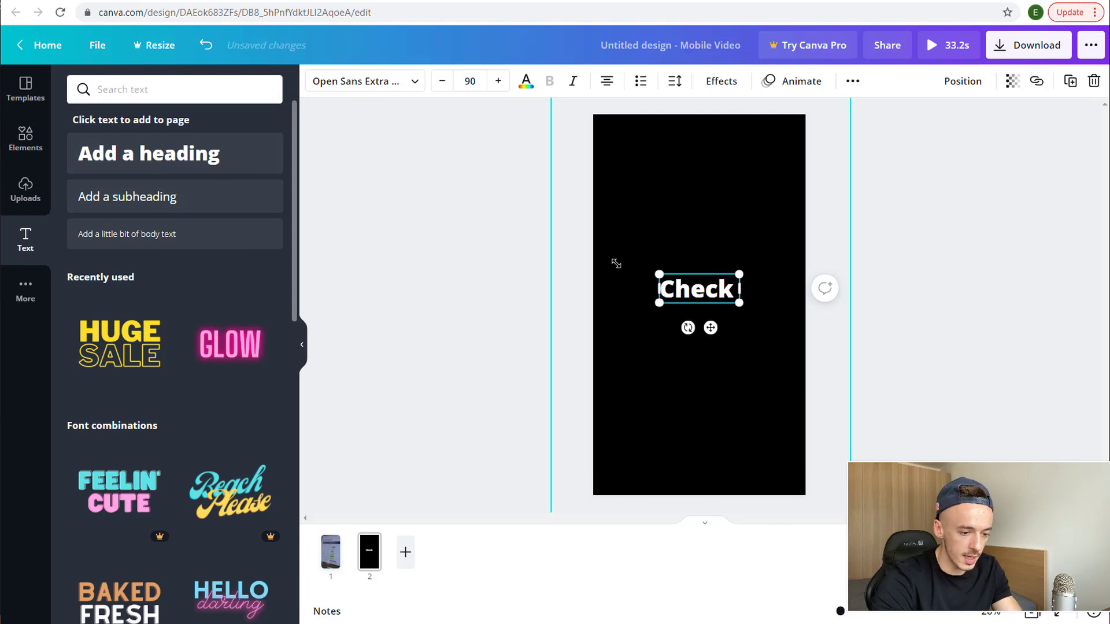
pyautogui.write(' Description')
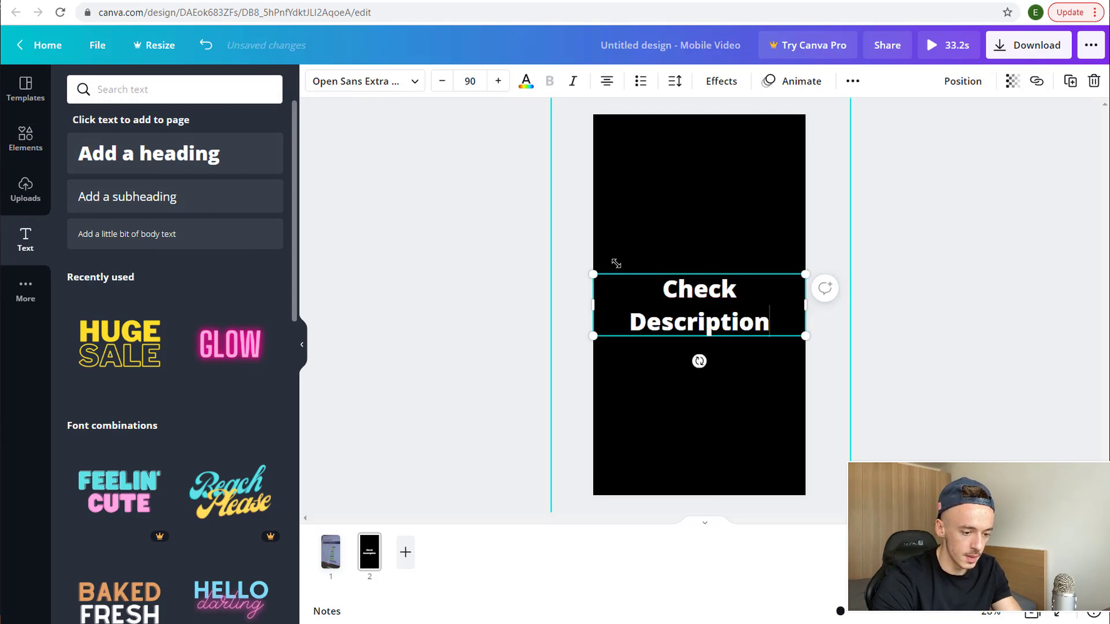
pyautogui.write(' Fu')
pyautogui.press('BackSpace')
pyautogui.write('or')
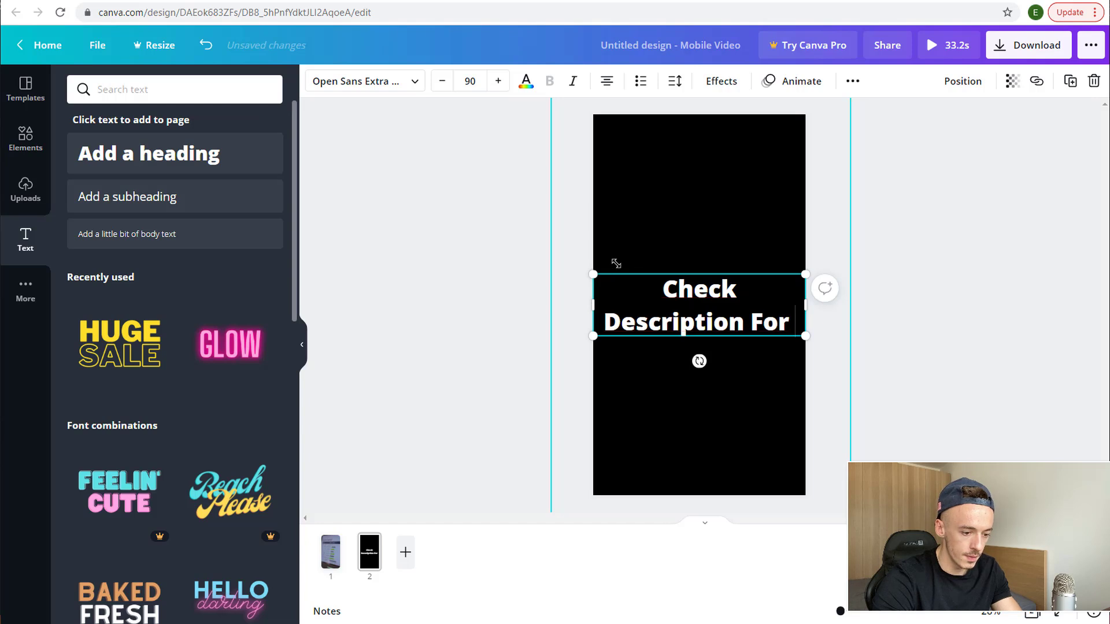
pyautogui.write(' The Full Tutorial')
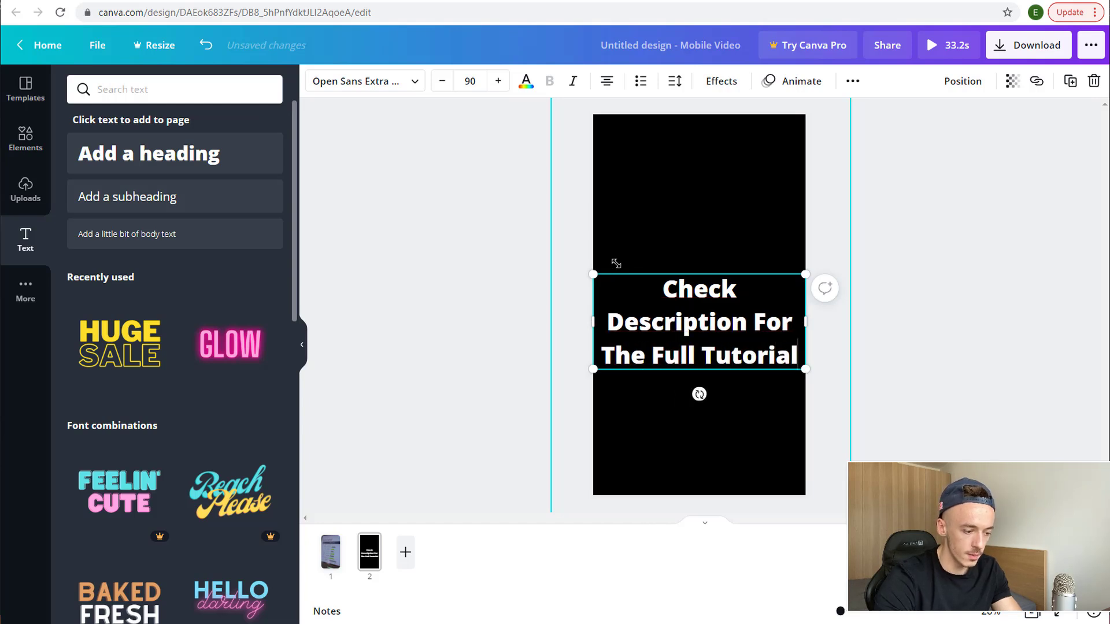
pyautogui.click(567, 313)
pyautogui.moveTo(730, 329); pyautogui.dragTo(731, 270)
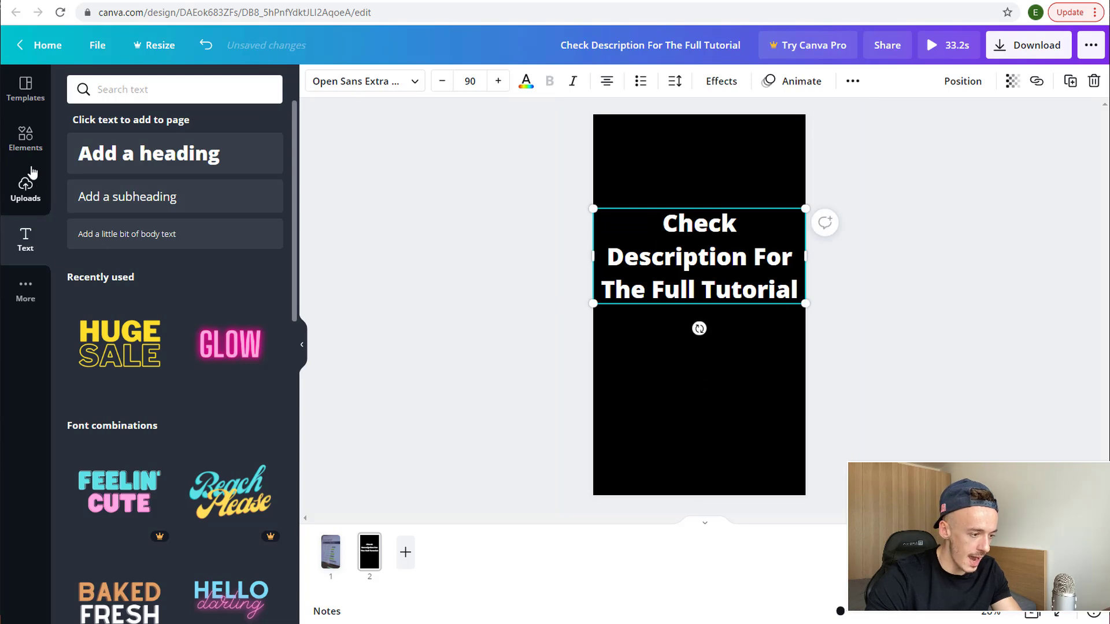
# Place a white brush arrow below the heading, rotated to point down, and duplicate it so two arrows stand side by side
pyautogui.click(26, 140)
pyautogui.moveTo(100, 205); pyautogui.dragTo(688, 374)
pyautogui.moveTo(677, 420); pyautogui.dragTo(607, 362)
pyautogui.moveTo(688, 372); pyautogui.dragTo(752, 372)
pyautogui.hotkey('ctrl', 'd')
pyautogui.click(900, 359)
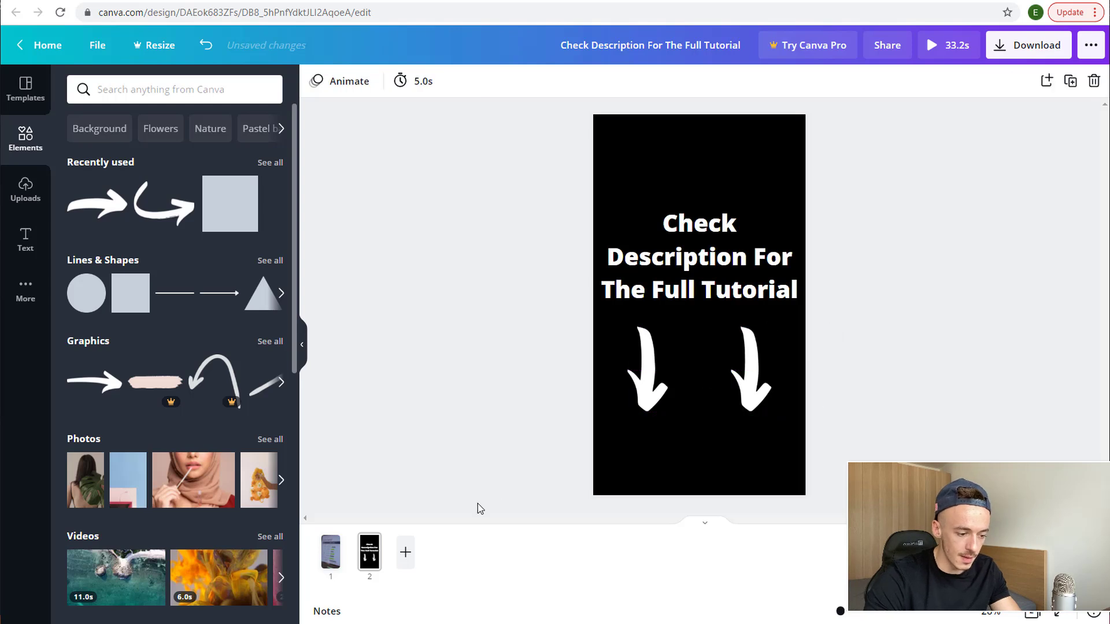
# Add a square to the first page, stretched past both sides and shortened to a dark band along the page's lower edge
pyautogui.click(332, 553)
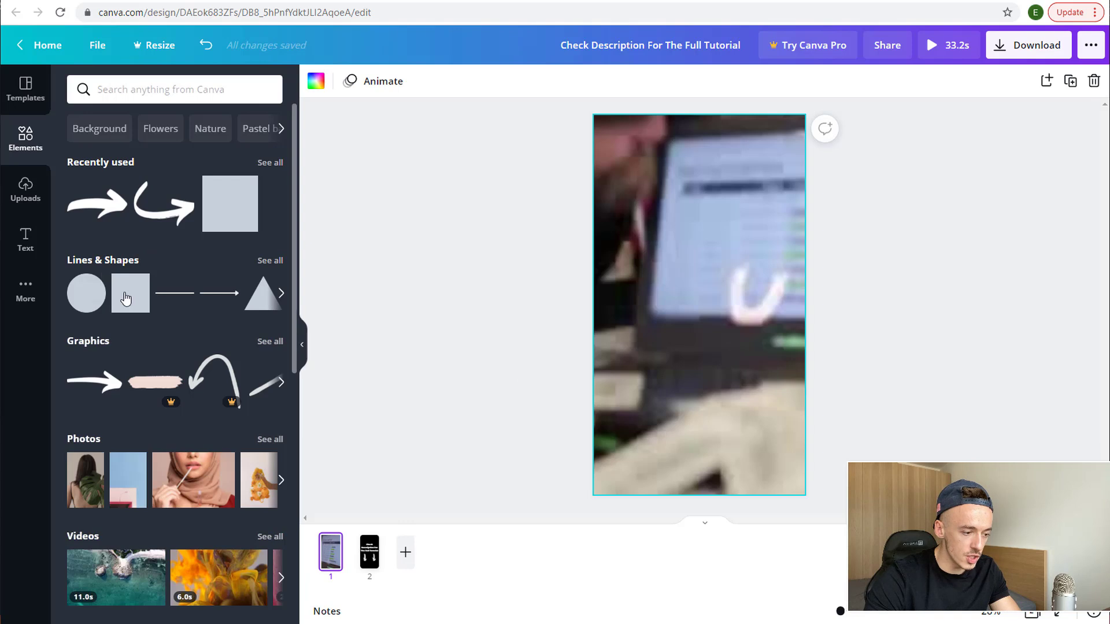
pyautogui.moveTo(135, 302); pyautogui.dragTo(538, 465)
pyautogui.moveTo(770, 464); pyautogui.dragTo(863, 465)
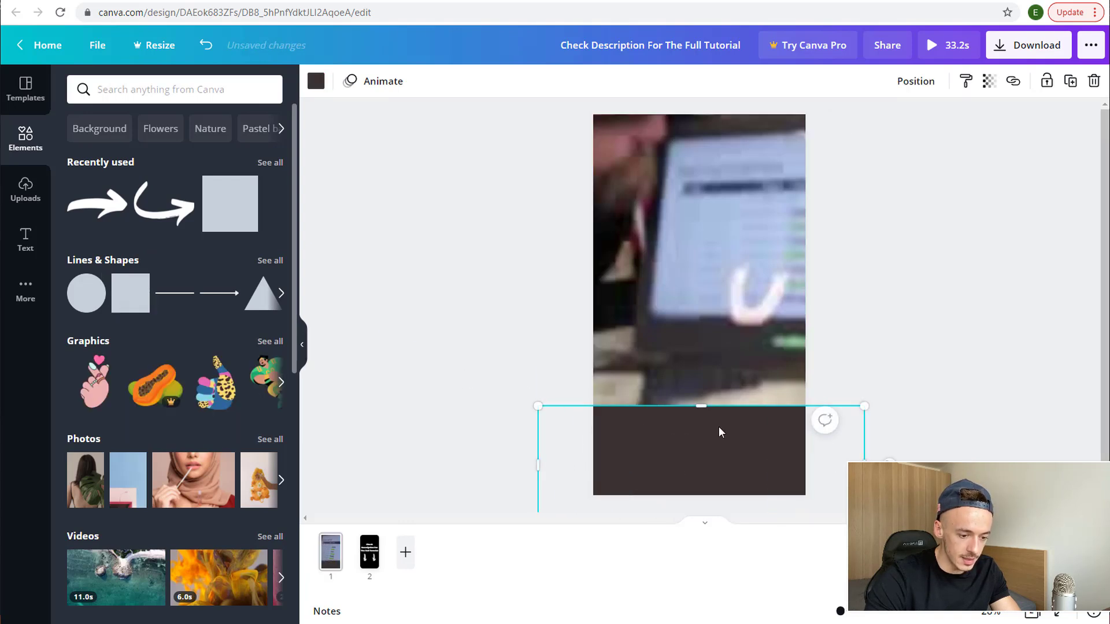
pyautogui.moveTo(701, 409); pyautogui.dragTo(689, 460)
pyautogui.click(952, 375)
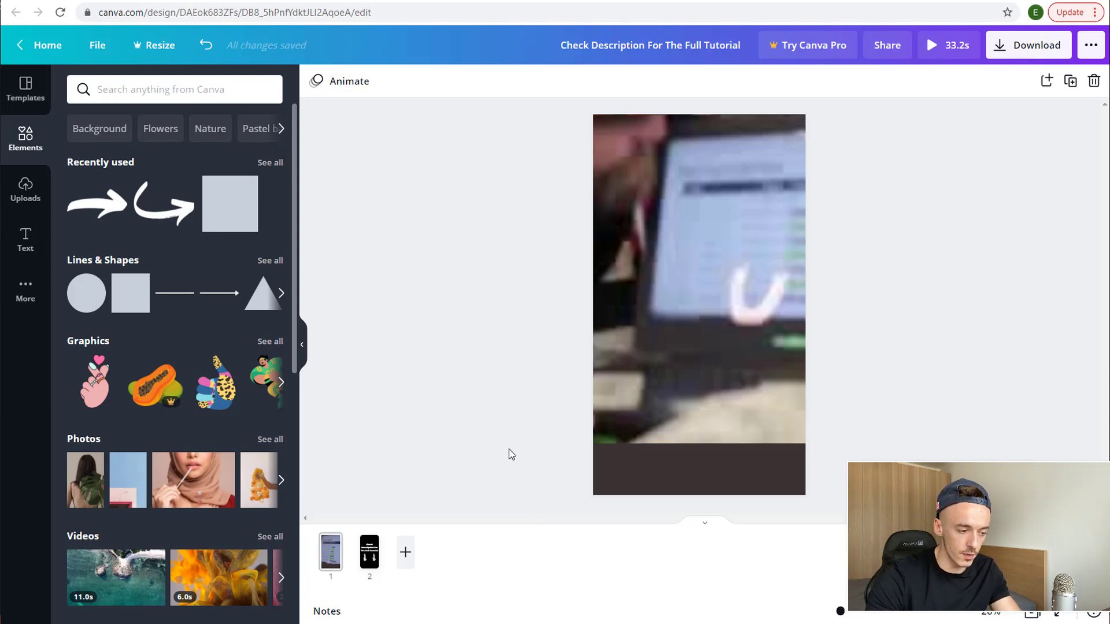
# Add a heading over the dark band on the first page reading "FULL VIDEO in description"
pyautogui.click(17, 237)
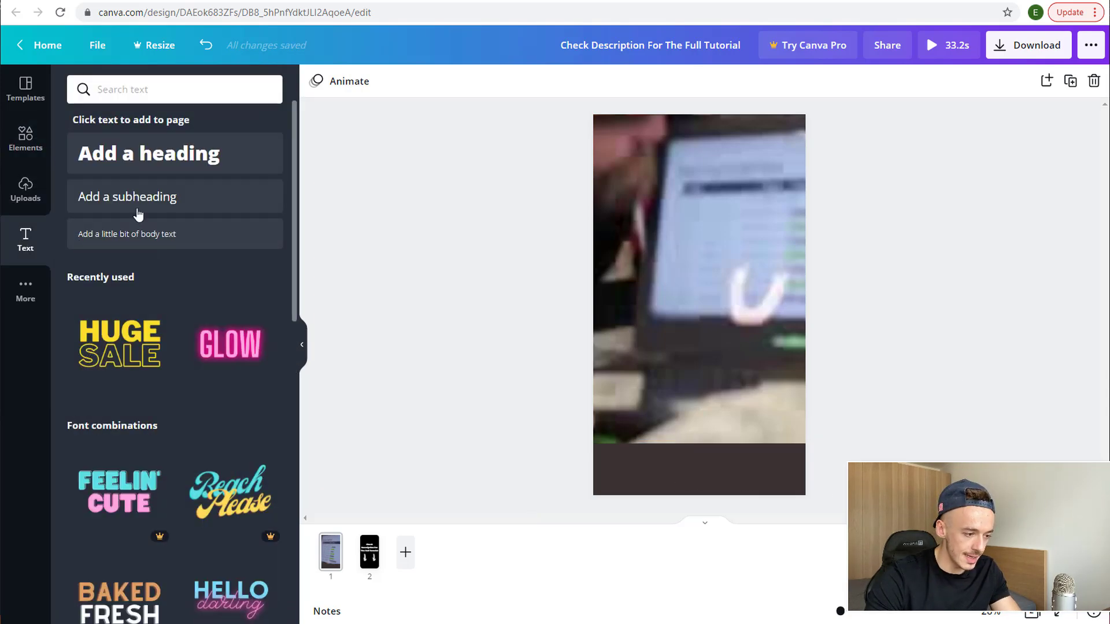
pyautogui.moveTo(199, 167); pyautogui.dragTo(667, 474)
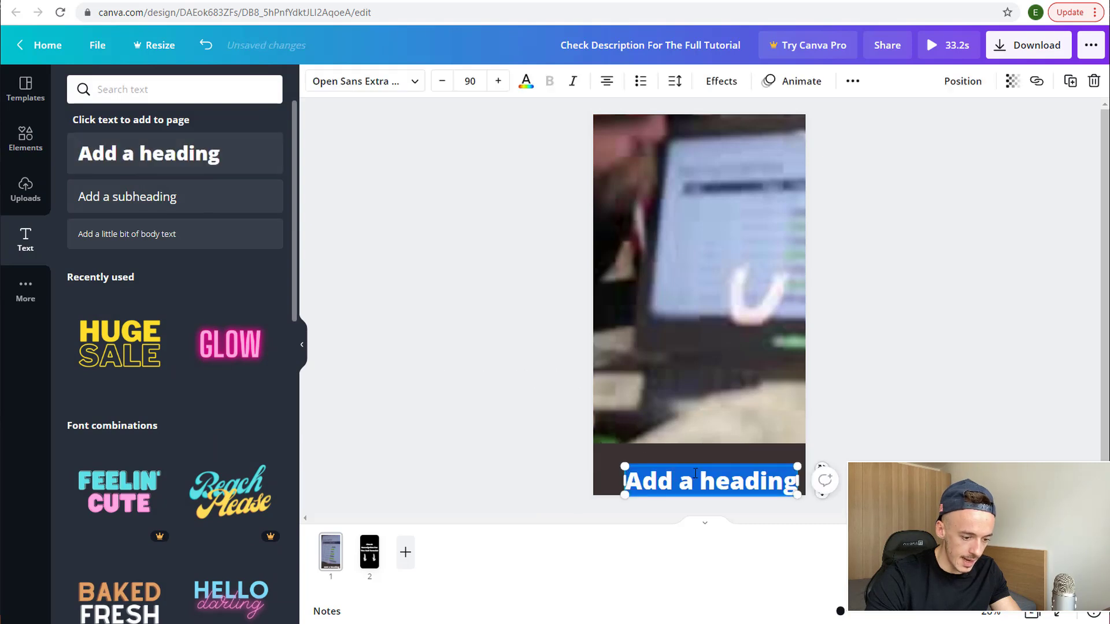
pyautogui.click(696, 472)
pyautogui.hotkey('ctrl', 'a')
pyautogui.write('FULL')
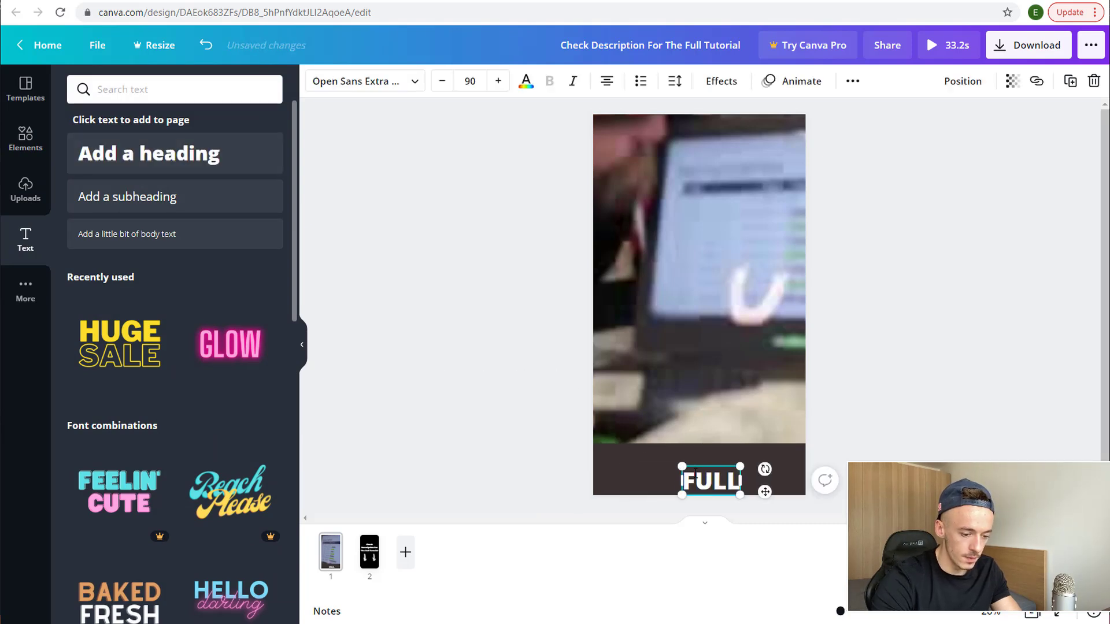
pyautogui.write(' VIDEO in de')
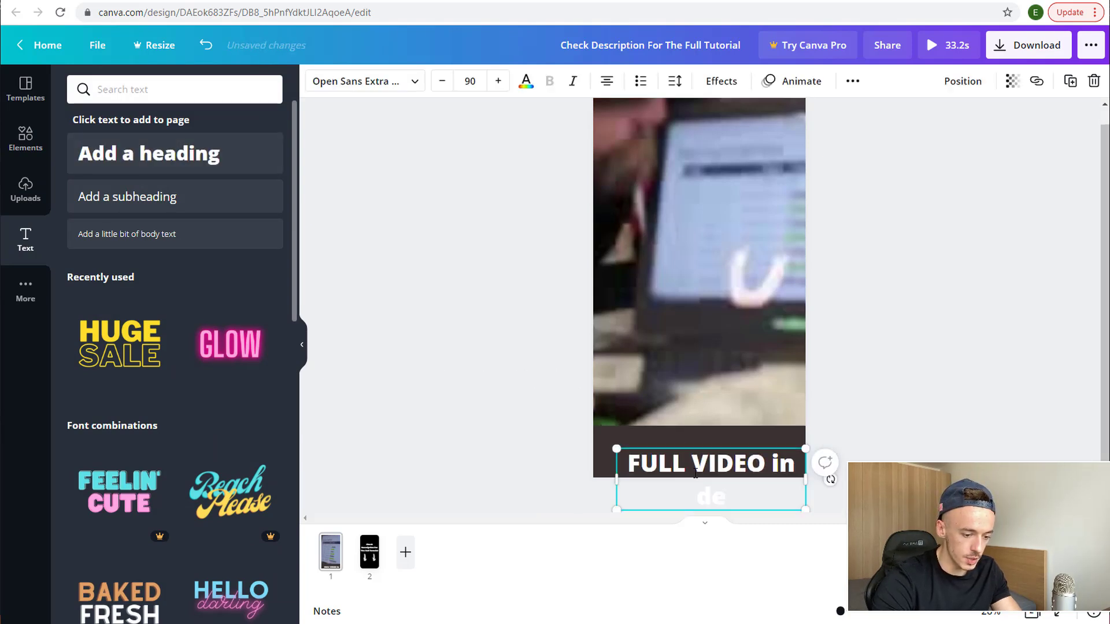
pyautogui.write('scription')
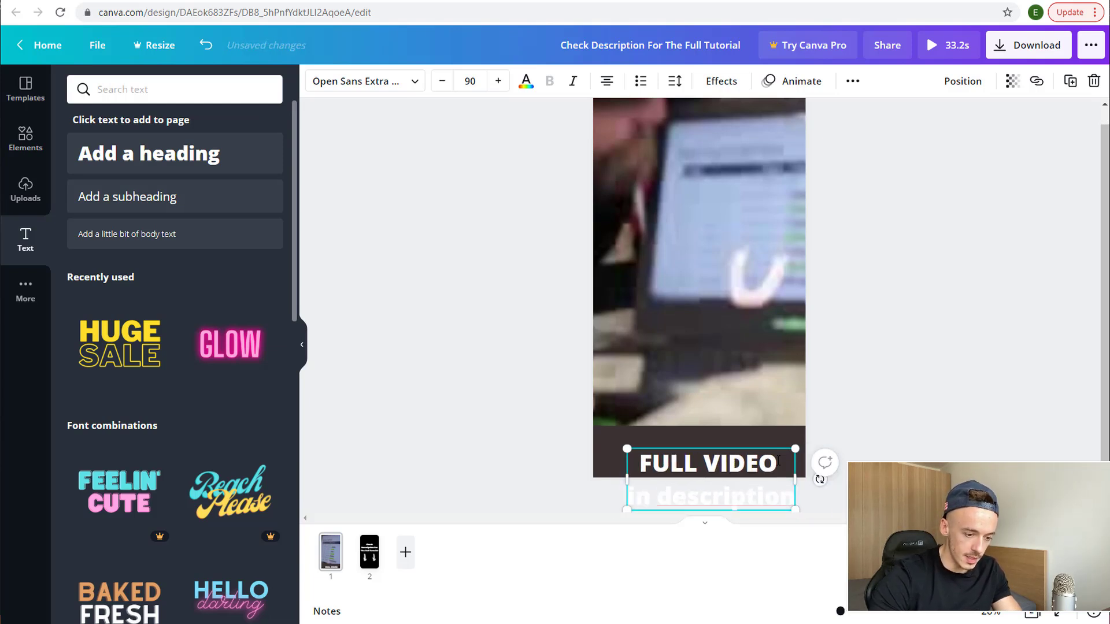
# Reduce the font size of the entire "FULL VIDEO in description" heading to 82
pyautogui.scroll(-1, 688, 494)
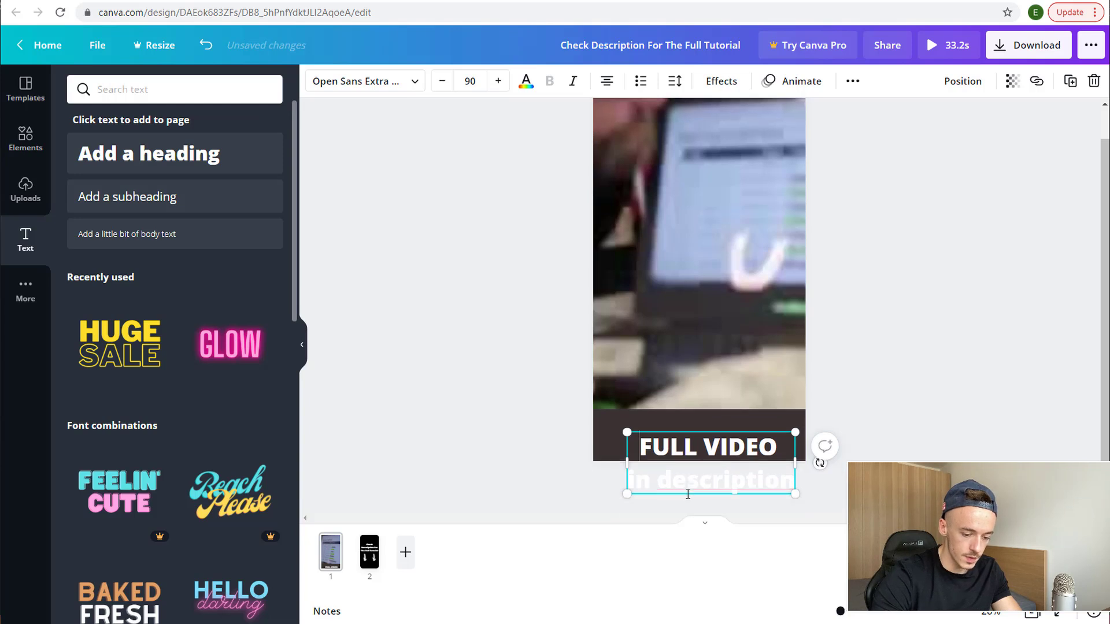
pyautogui.hotkey('shift', 'Up')
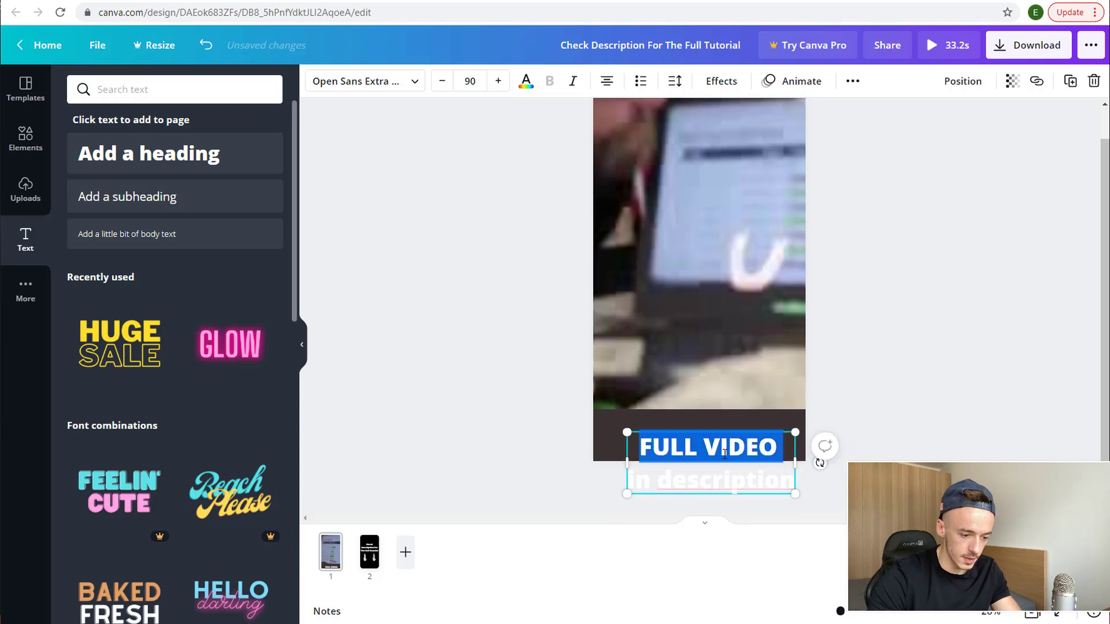
pyautogui.press('Escape')
pyautogui.scroll(1, 754, 456)
pyautogui.press('Escape')
pyautogui.click(737, 478)
pyautogui.moveTo(737, 479); pyautogui.dragTo(726, 466)
pyautogui.press('Return')
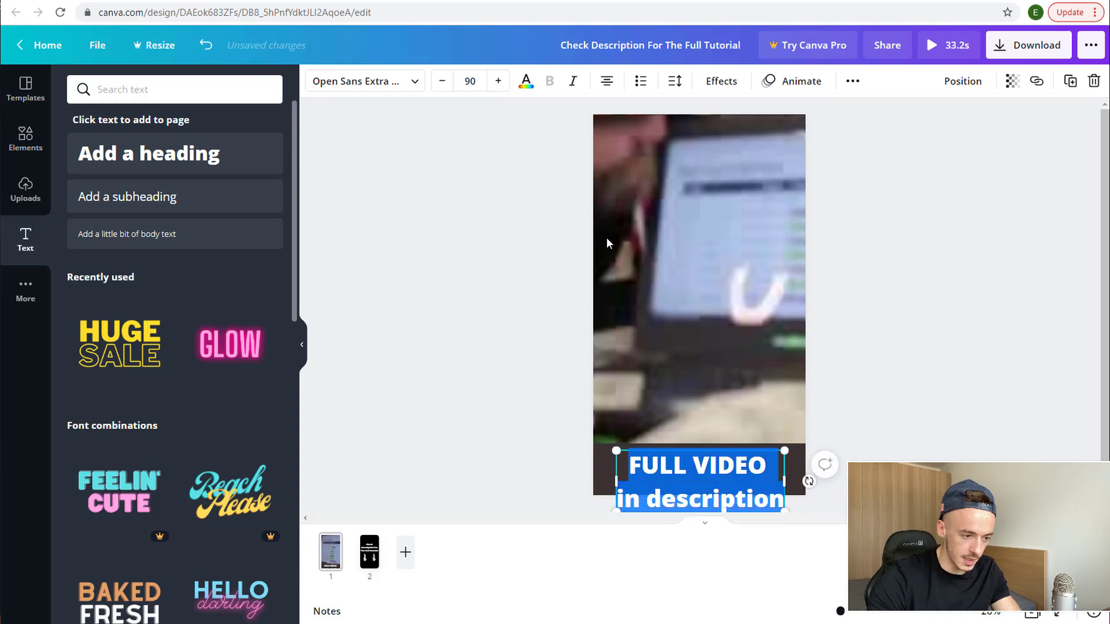
pyautogui.click(441, 81)
pyautogui.click(442, 82)
pyautogui.click(442, 82)
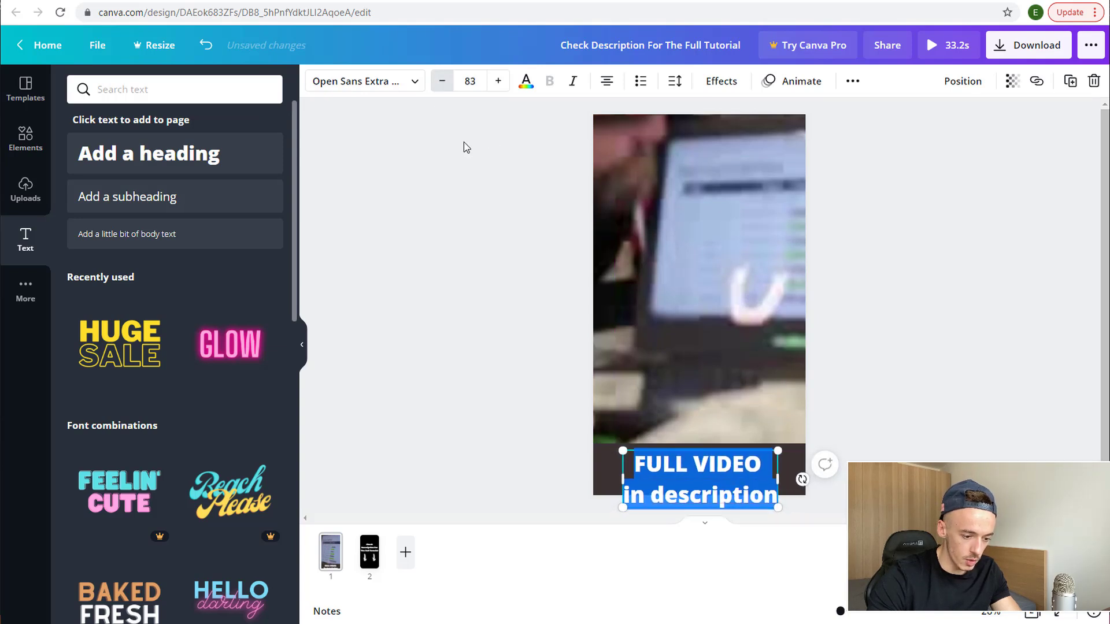
# Reduce the font size of only the "in description" line to 71
pyautogui.click(720, 487)
pyautogui.tripleClick(720, 487)
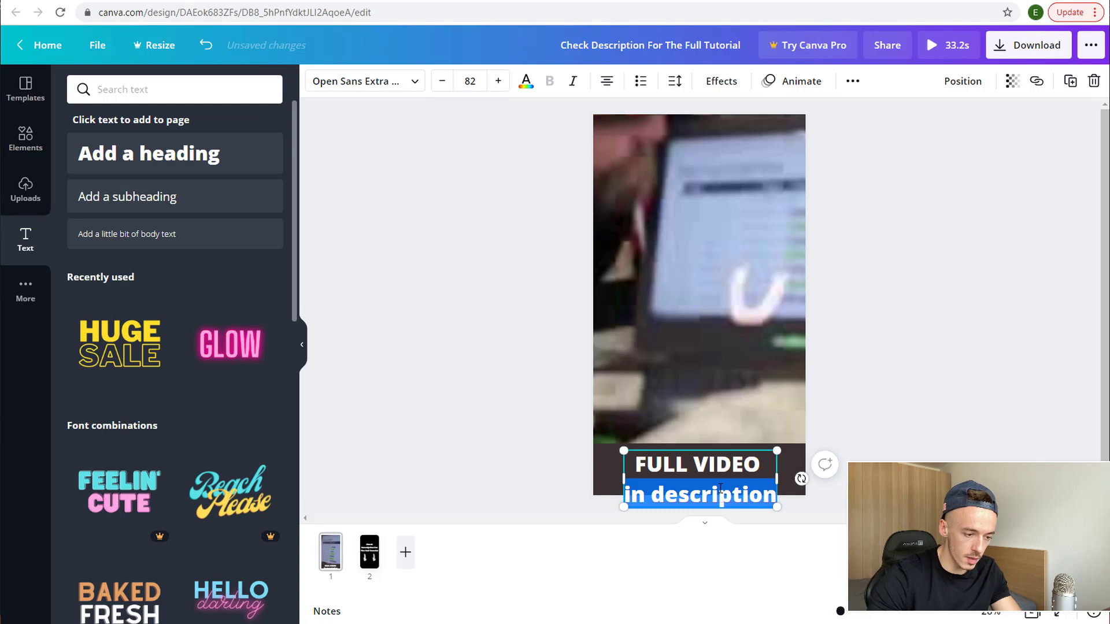
pyautogui.click(442, 82)
pyautogui.click(442, 81)
pyautogui.click(441, 81)
pyautogui.click(441, 82)
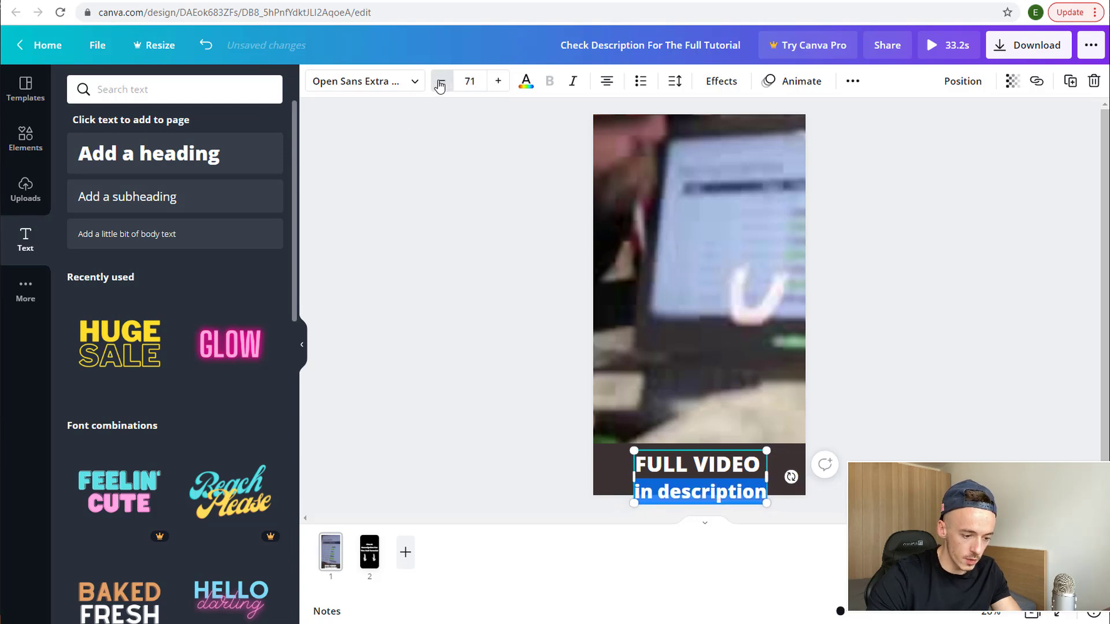
# Shift the dark band slightly up and move the heading up so both lines fit inside it
pyautogui.click(775, 454)
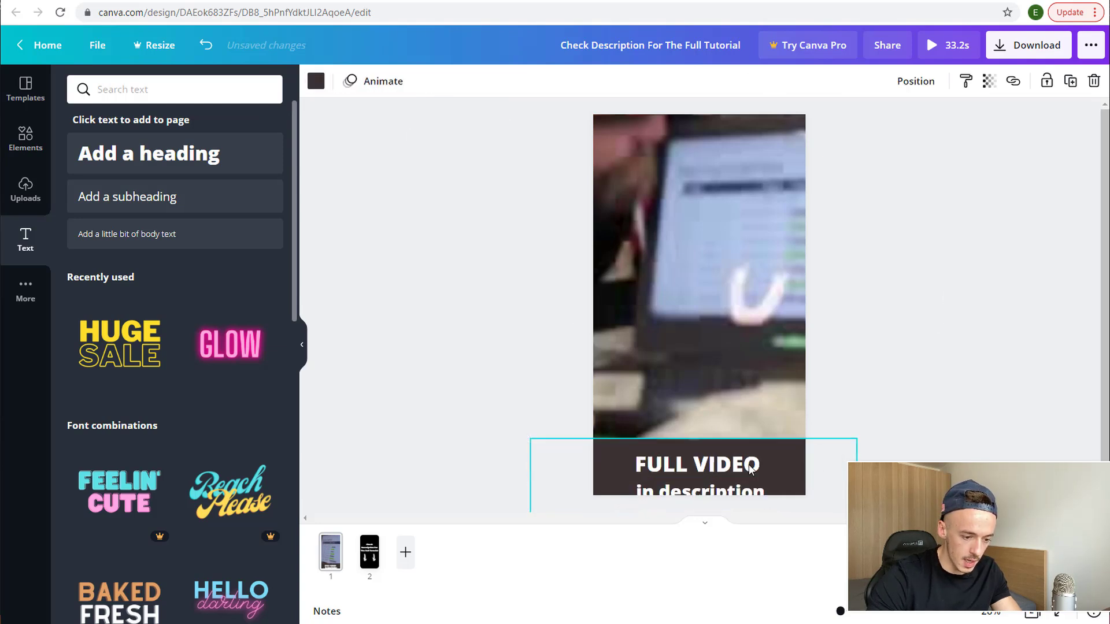
pyautogui.moveTo(749, 469); pyautogui.dragTo(715, 466)
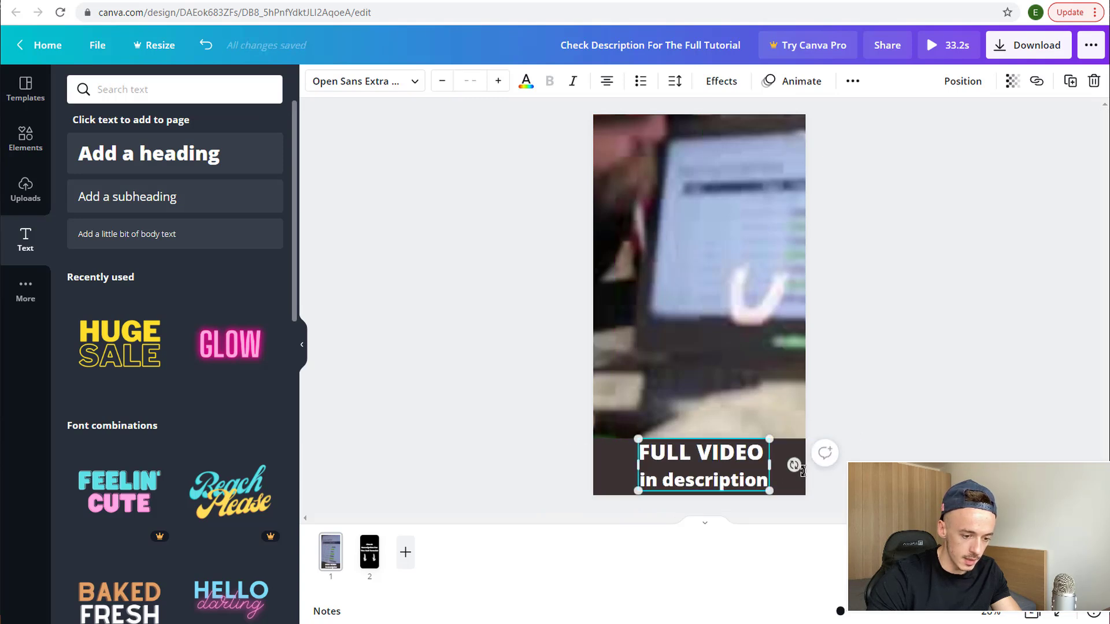
# Set the dark band's transparency to 76 and centre the heading horizontally on the page
pyautogui.click(609, 456)
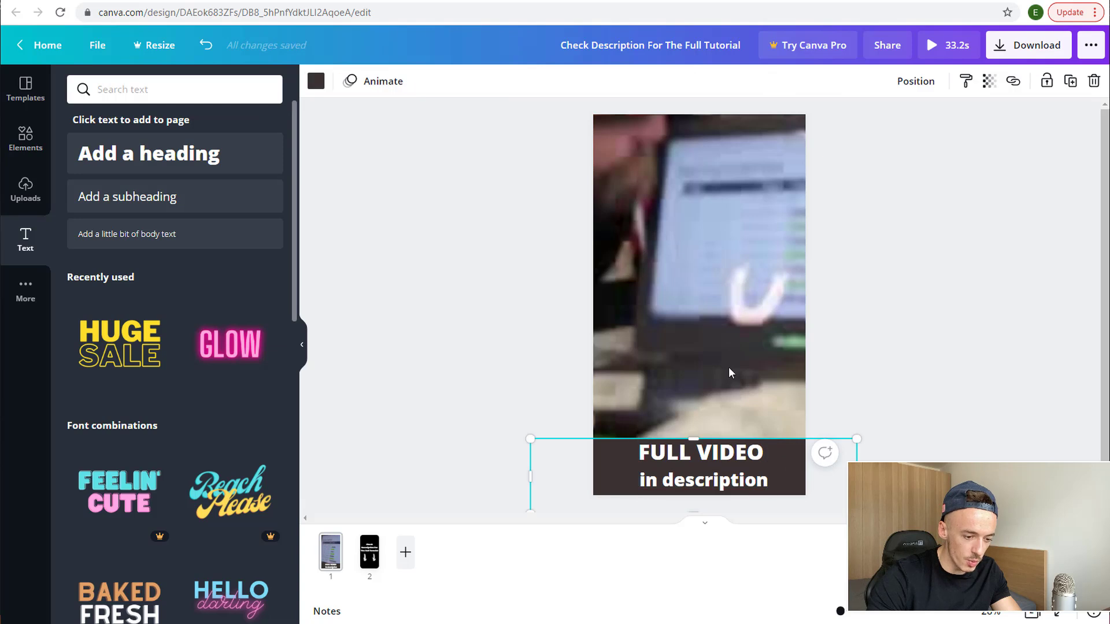
pyautogui.click(988, 82)
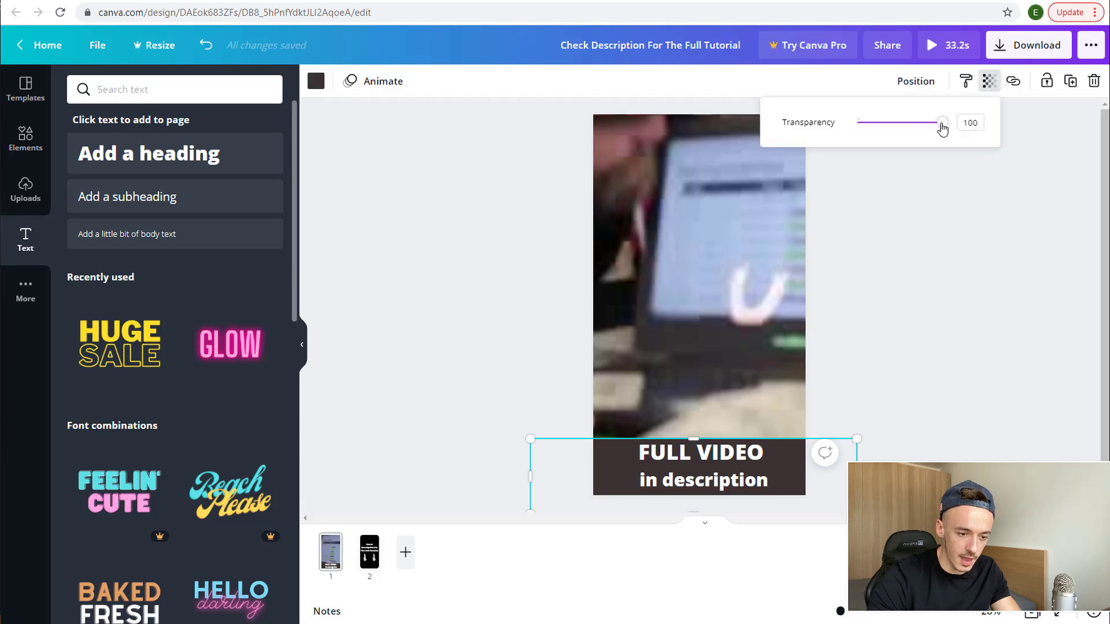
pyautogui.moveTo(943, 125); pyautogui.dragTo(930, 124)
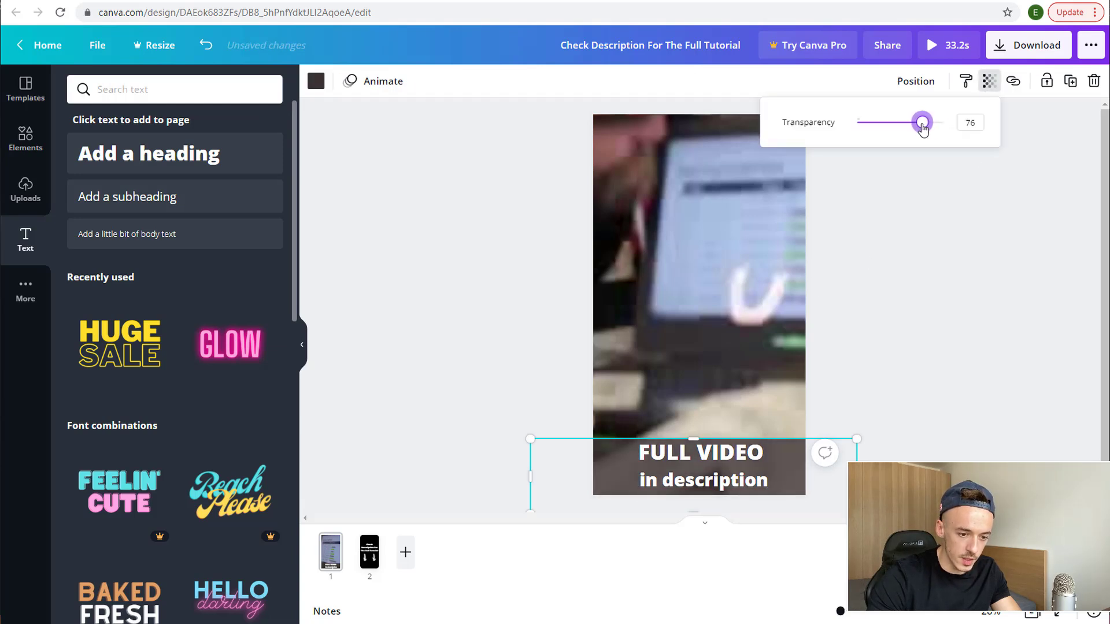
pyautogui.click(939, 234)
pyautogui.moveTo(716, 473); pyautogui.dragTo(711, 467)
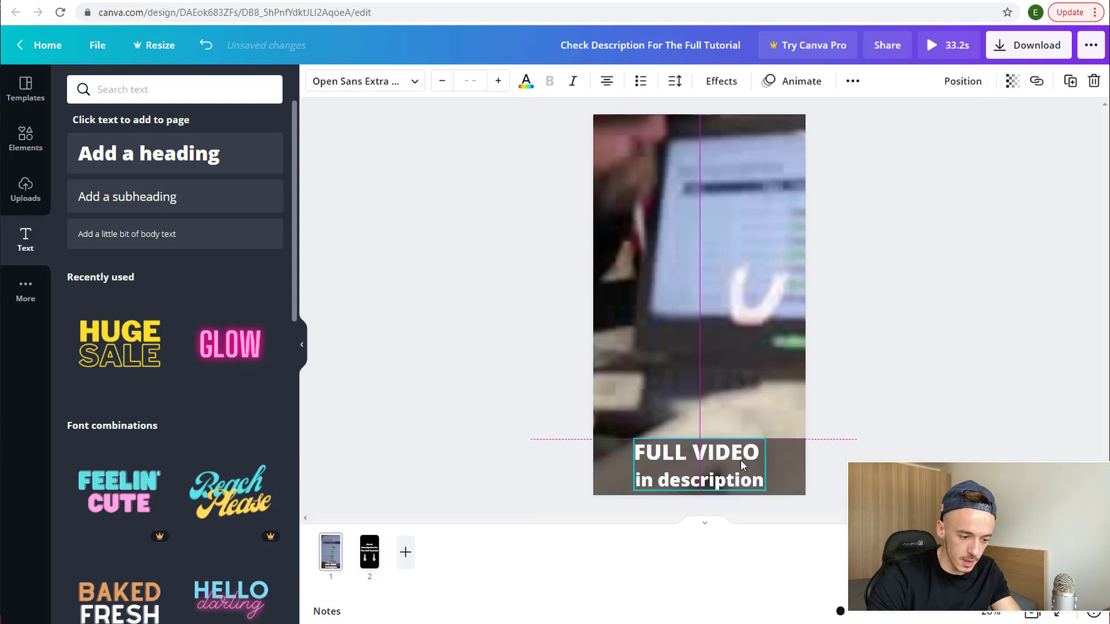
pyautogui.click(928, 349)
# Play the first page's video to check how the band and heading look over it
pyautogui.click(713, 299)
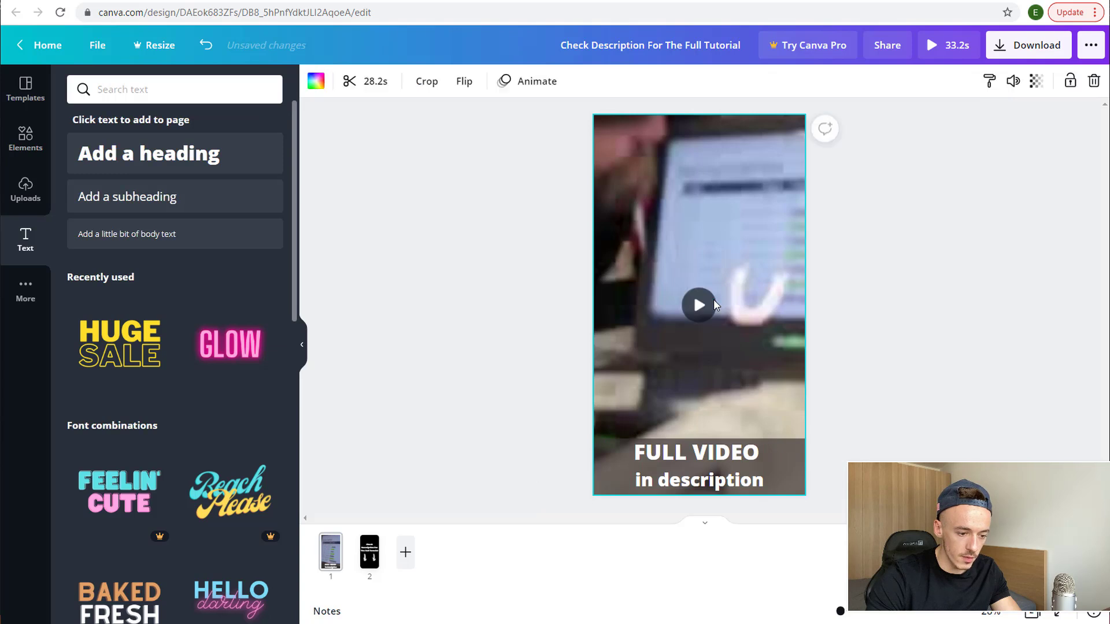
pyautogui.click(699, 304)
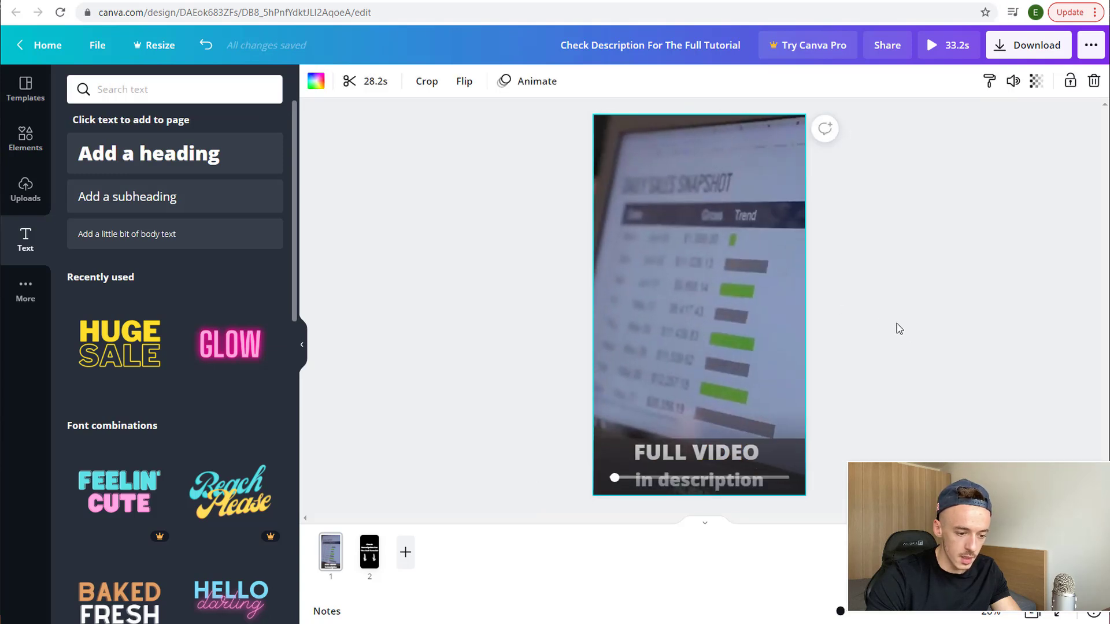
pyautogui.click(928, 339)
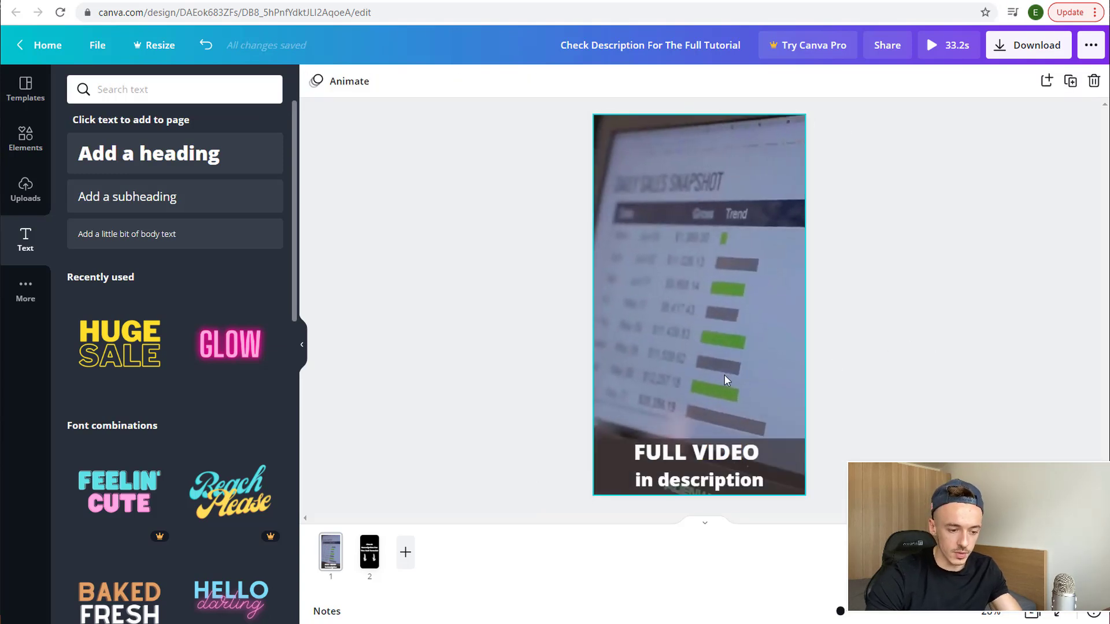
# Replace the word "VIDEO" with "TUTORIAL" in the heading on the band
pyautogui.click(704, 455)
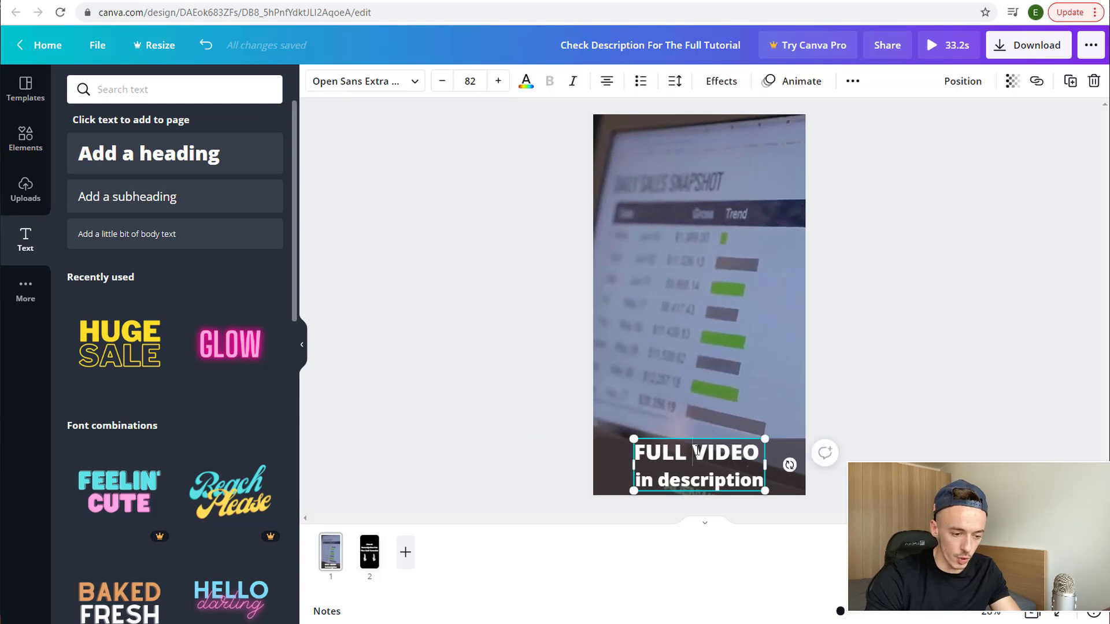
pyautogui.write('TUTORIAL')
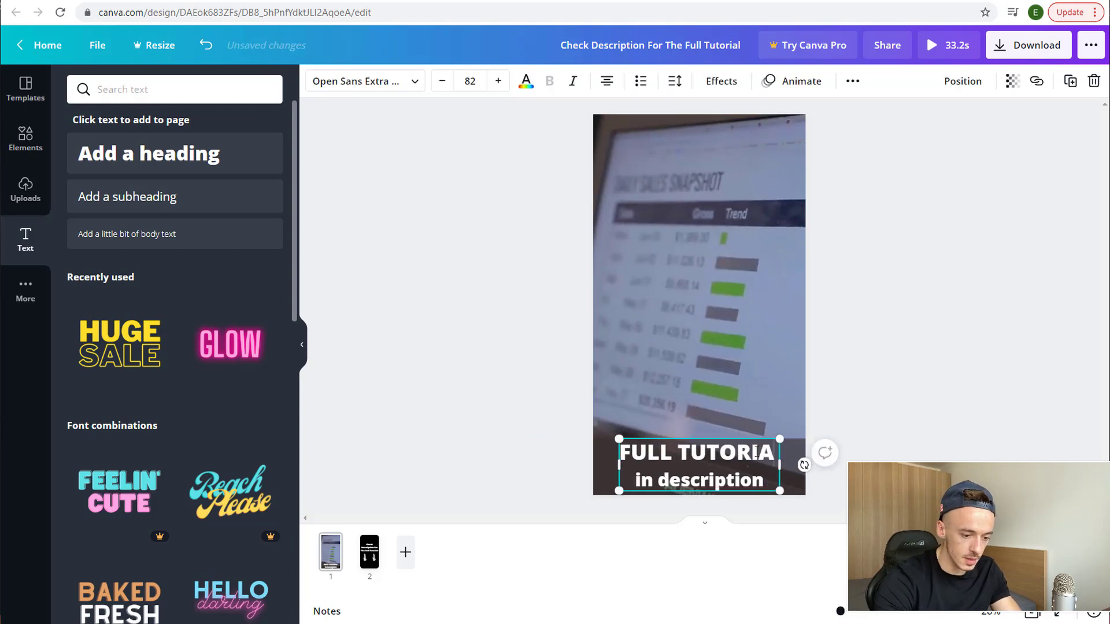
pyautogui.click(987, 357)
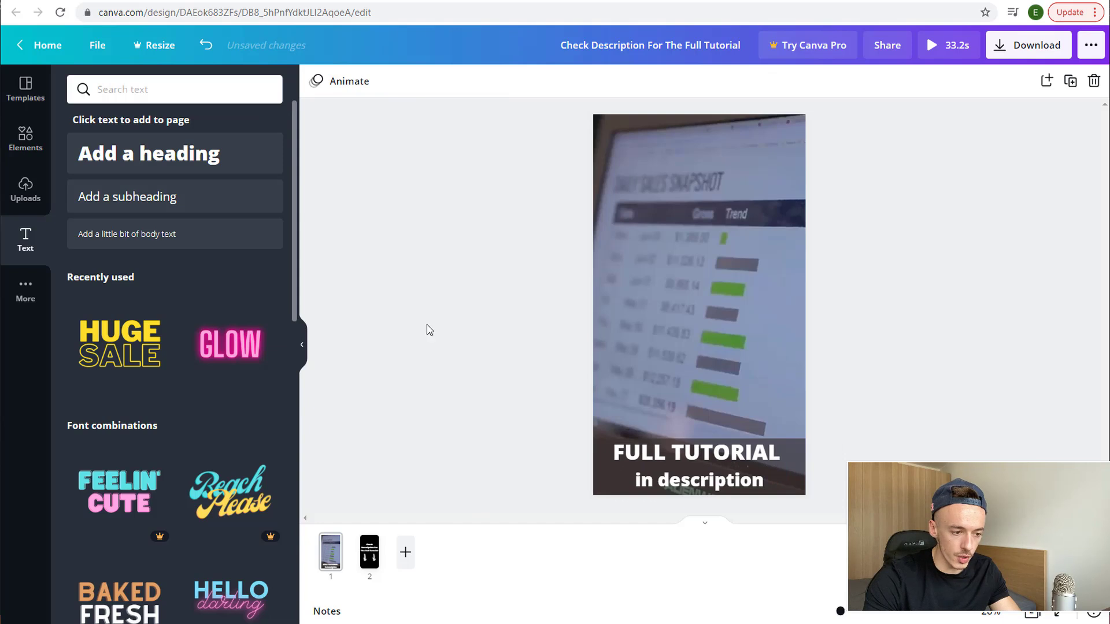
pyautogui.click(726, 220)
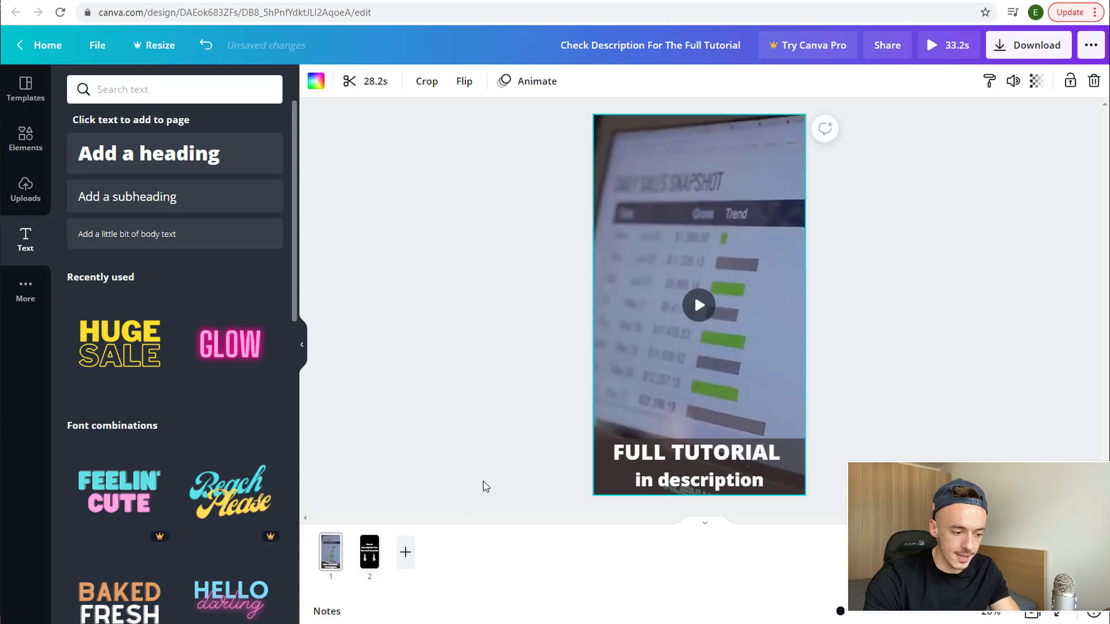
# Review the closing page, then the first page's video and its trim range, leaving the trim as it is
pyautogui.click(370, 551)
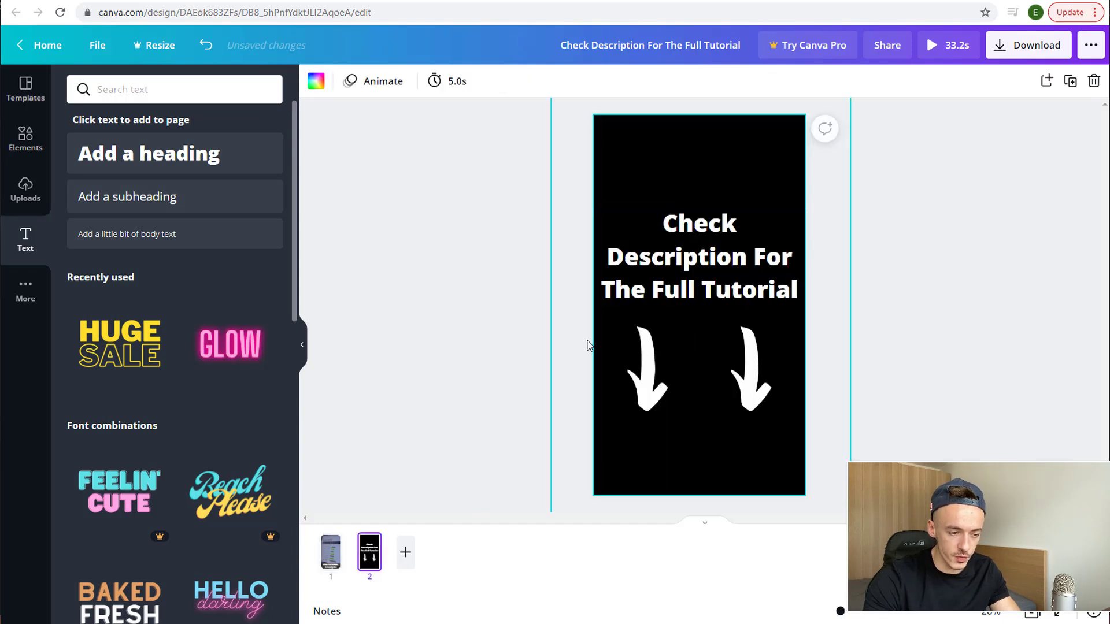
pyautogui.click(418, 348)
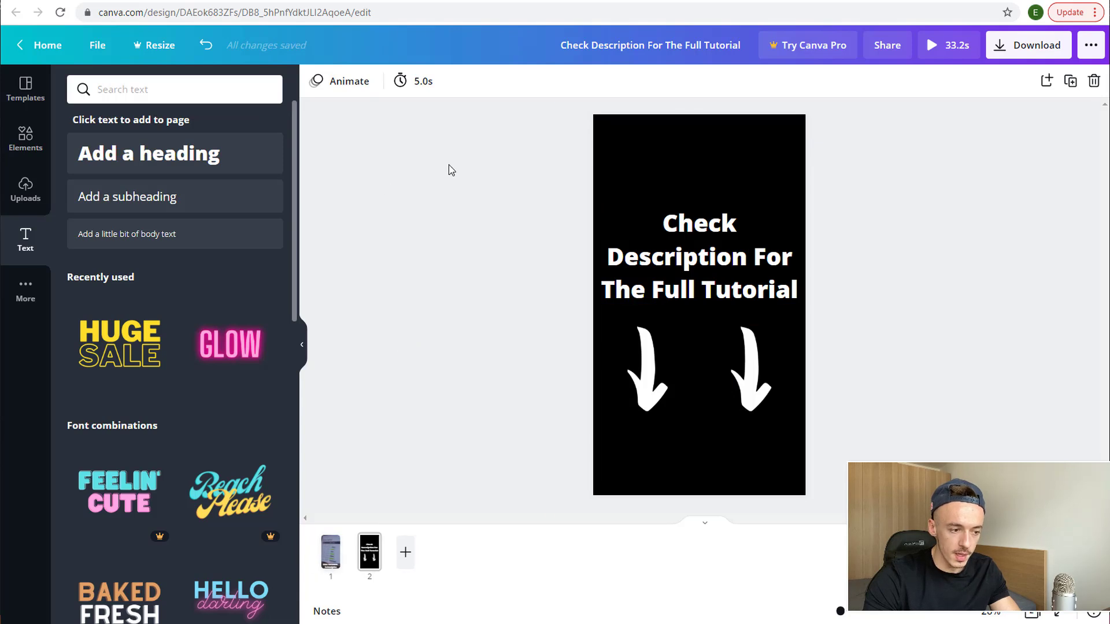
pyautogui.click(338, 554)
pyautogui.click(734, 283)
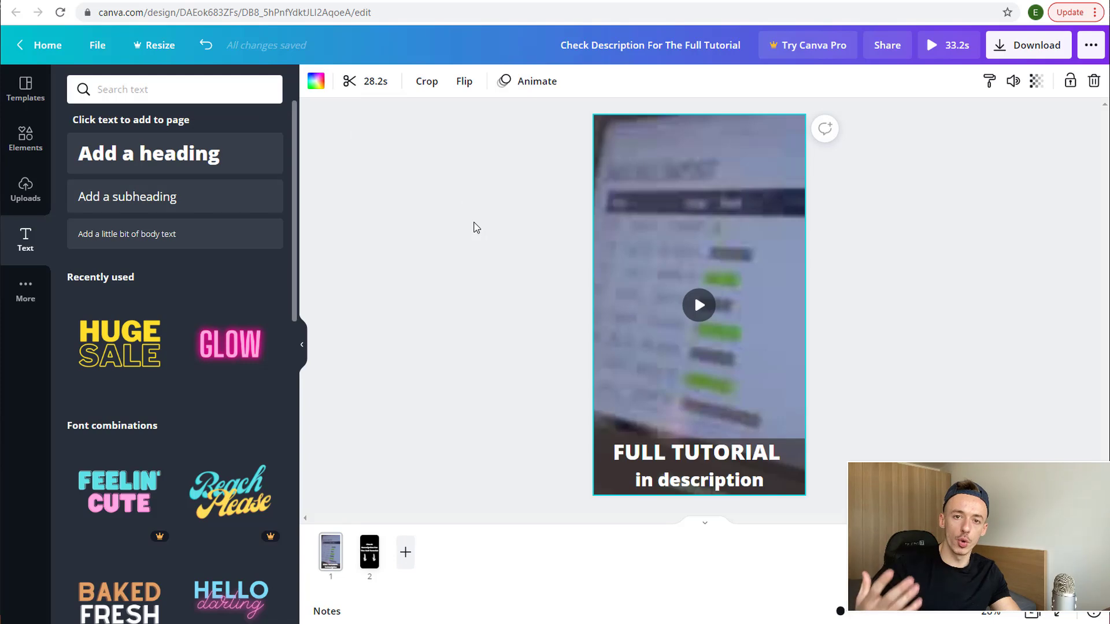
pyautogui.click(360, 86)
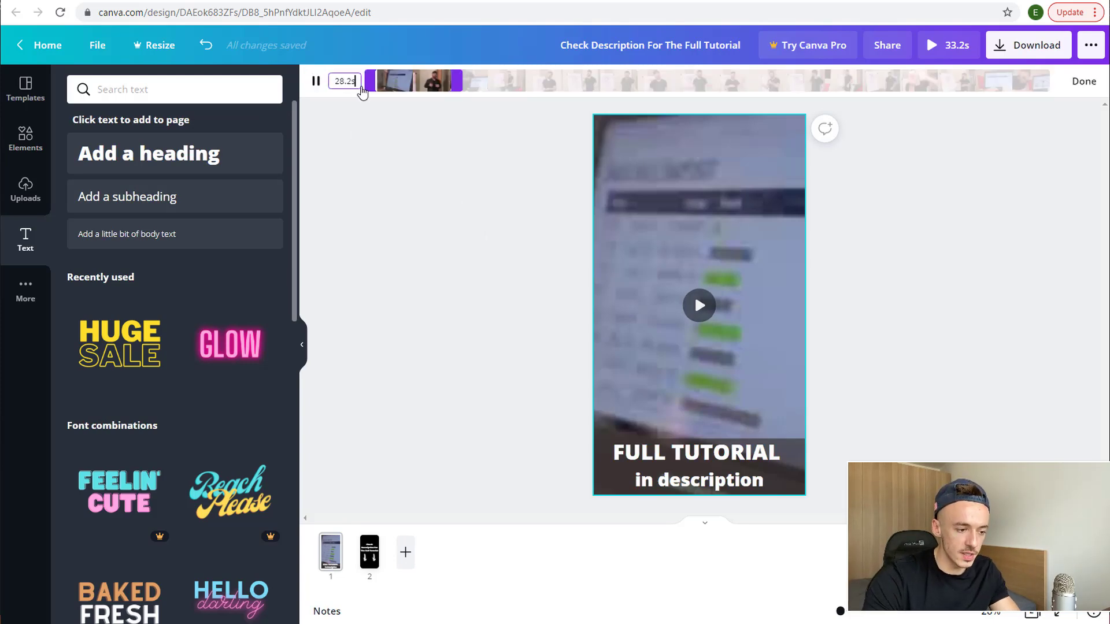
pyautogui.moveTo(418, 83)
pyautogui.mouseDown()
pyautogui.moveTo(797, 77)
pyautogui.moveTo(405, 81)
pyautogui.mouseUp()
pyautogui.click(517, 285)
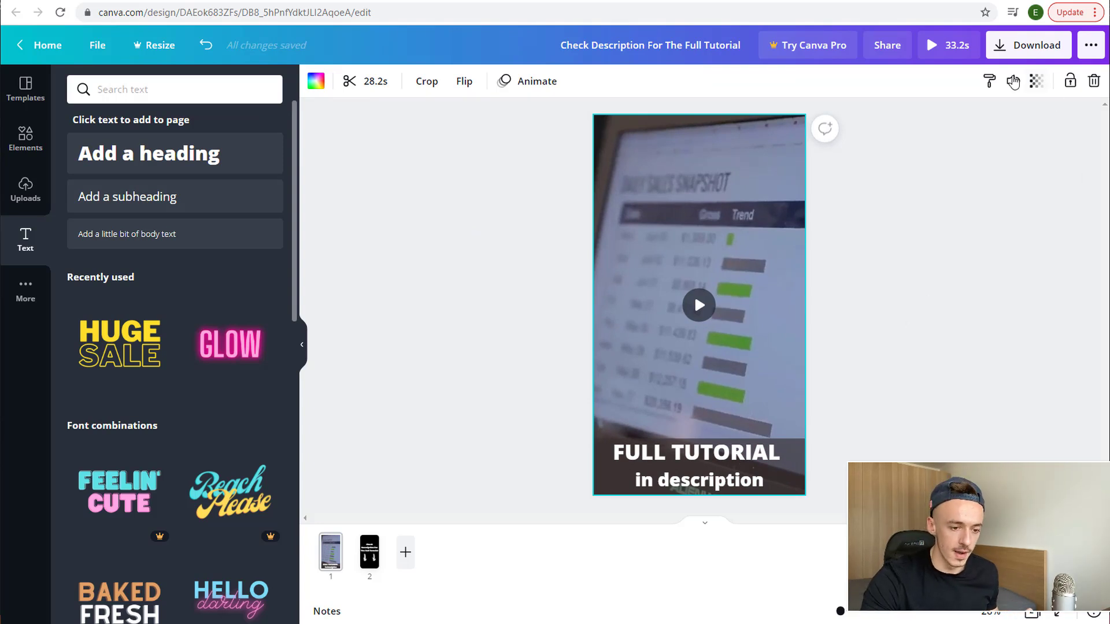
# Download both pages of the design as an MP4 video
pyautogui.click(1013, 49)
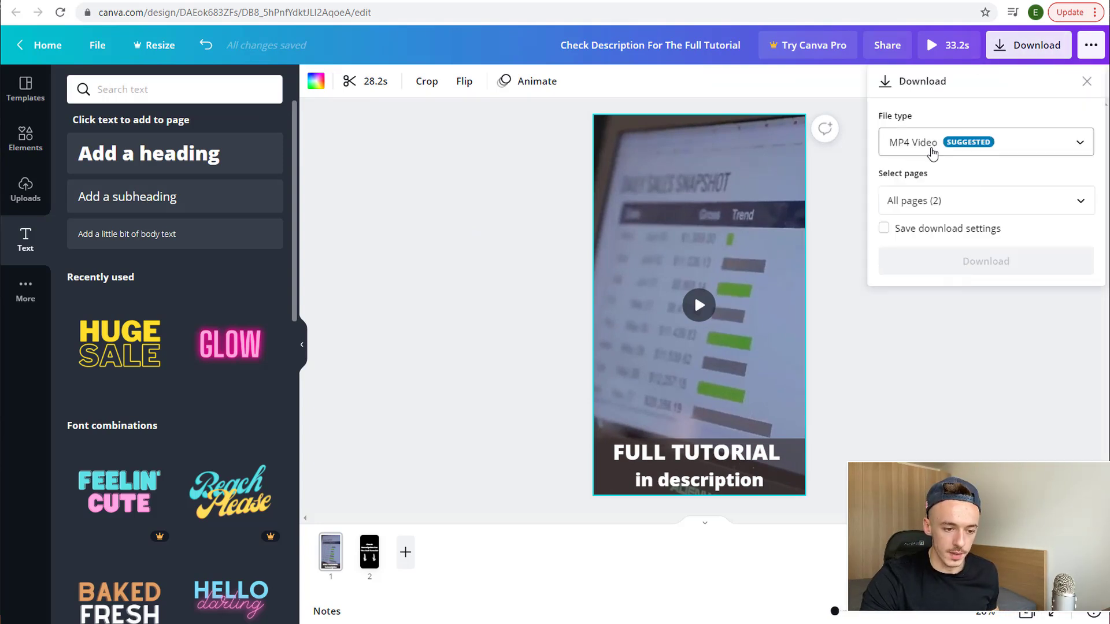
pyautogui.click(919, 203)
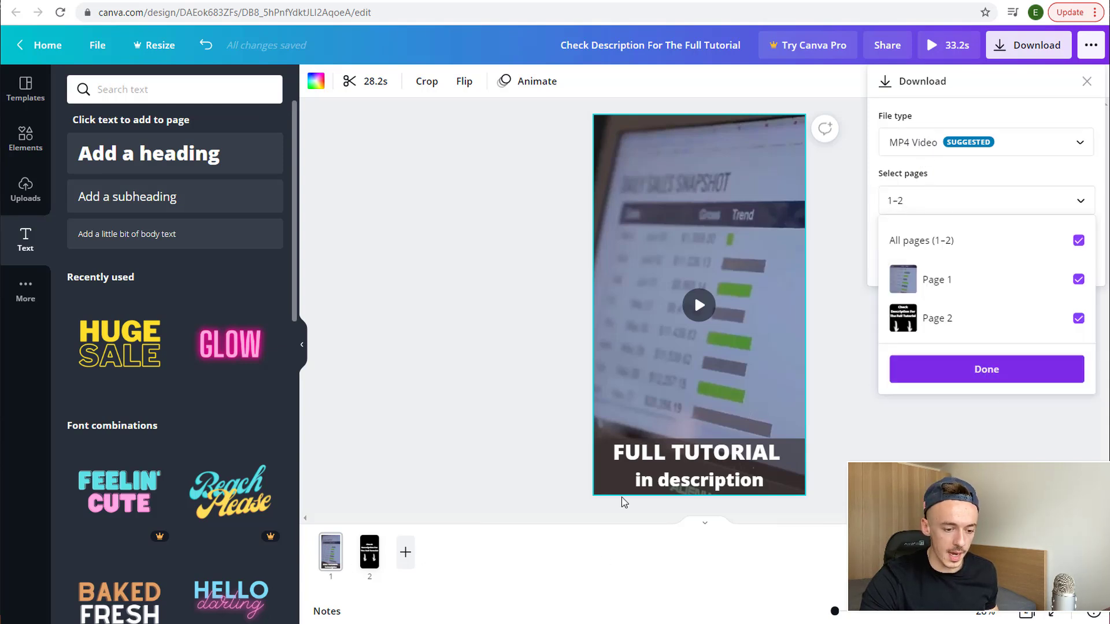
pyautogui.click(982, 373)
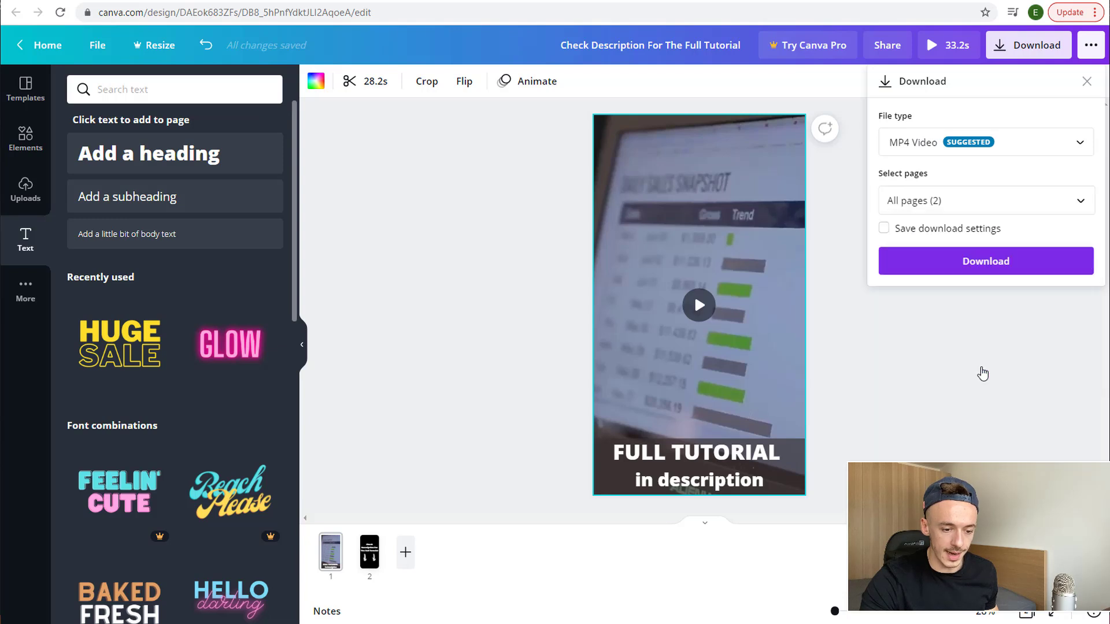
pyautogui.click(992, 269)
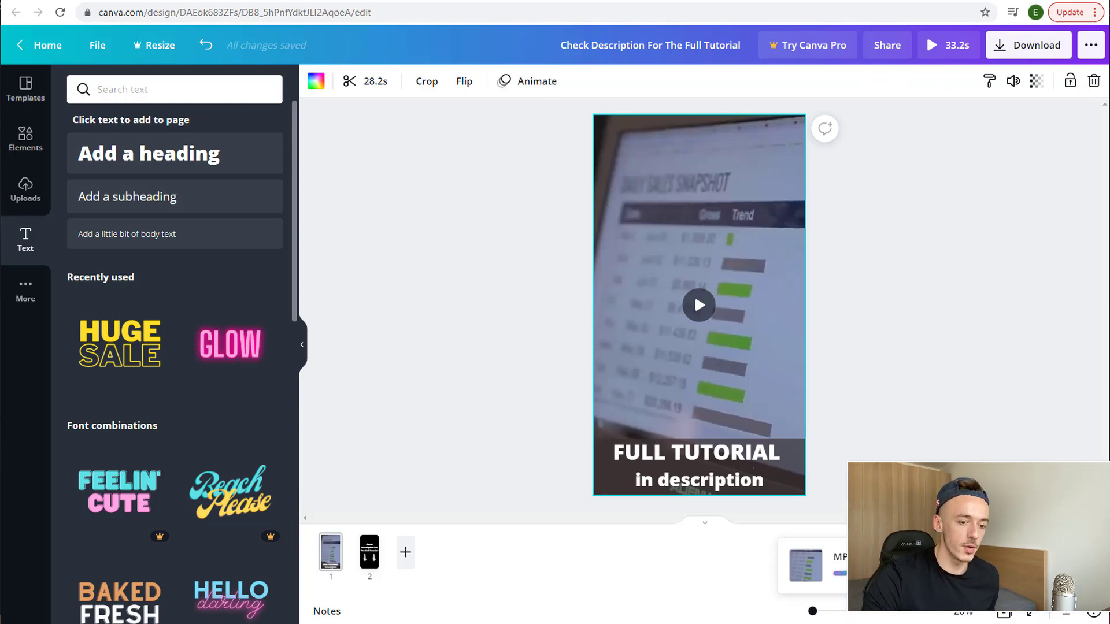
# Open the bit.ly site in a new browser tab
pyautogui.hotkey('ctrl', 't')
pyautogui.write('bit.ly')
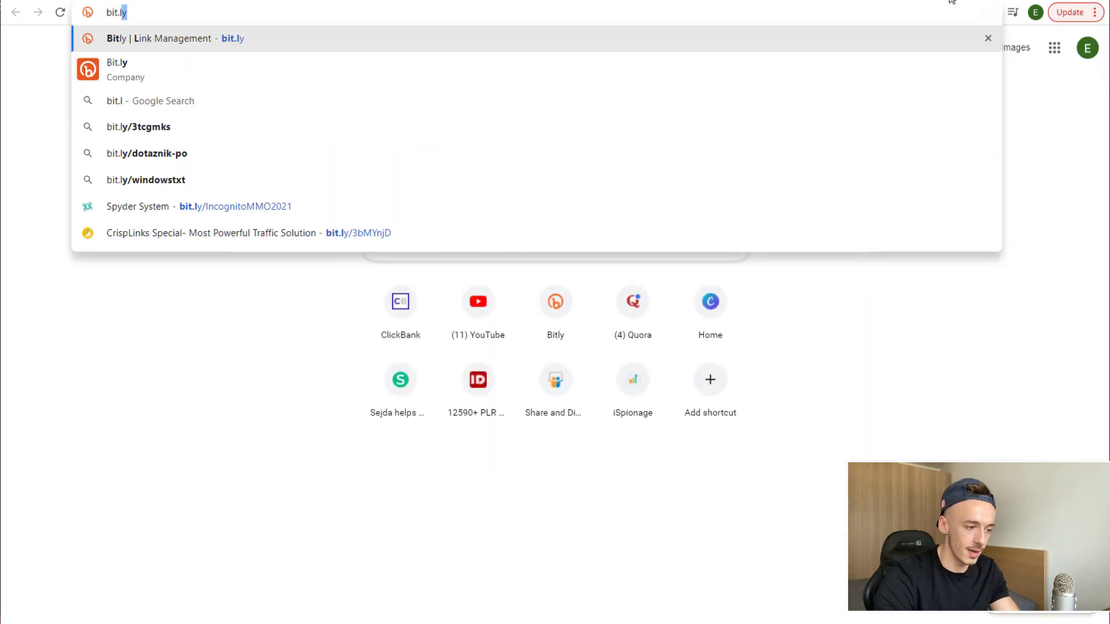
pyautogui.press('Return')
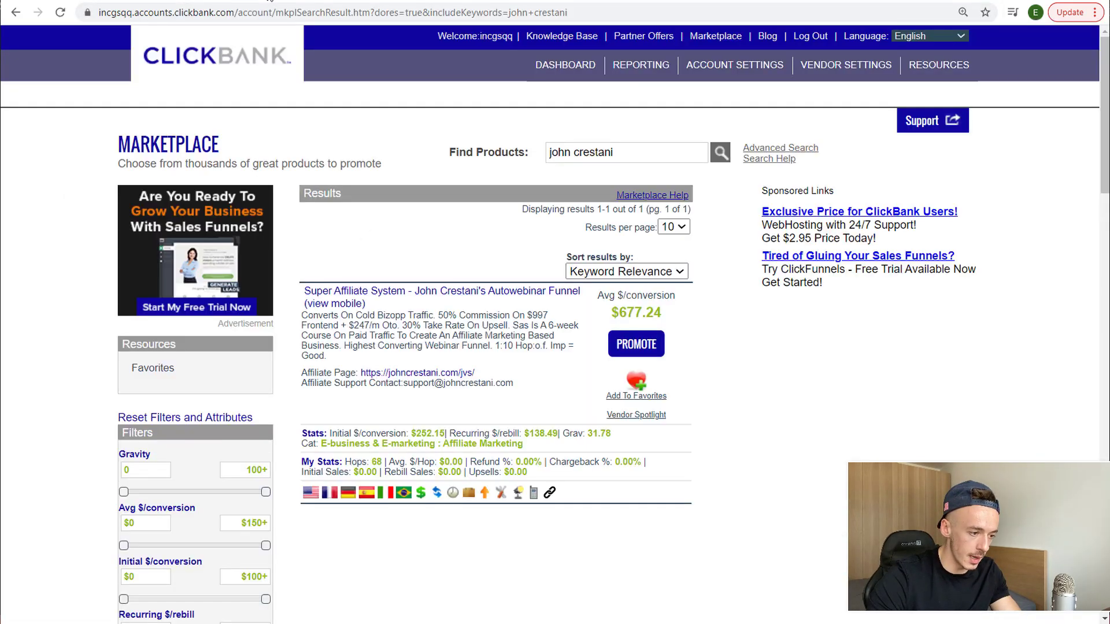
# In ClickBank, generate a HopLink for the Super Affiliate System using the Direct to Video Room landing page and copy the encrypted link
pyautogui.click(631, 345)
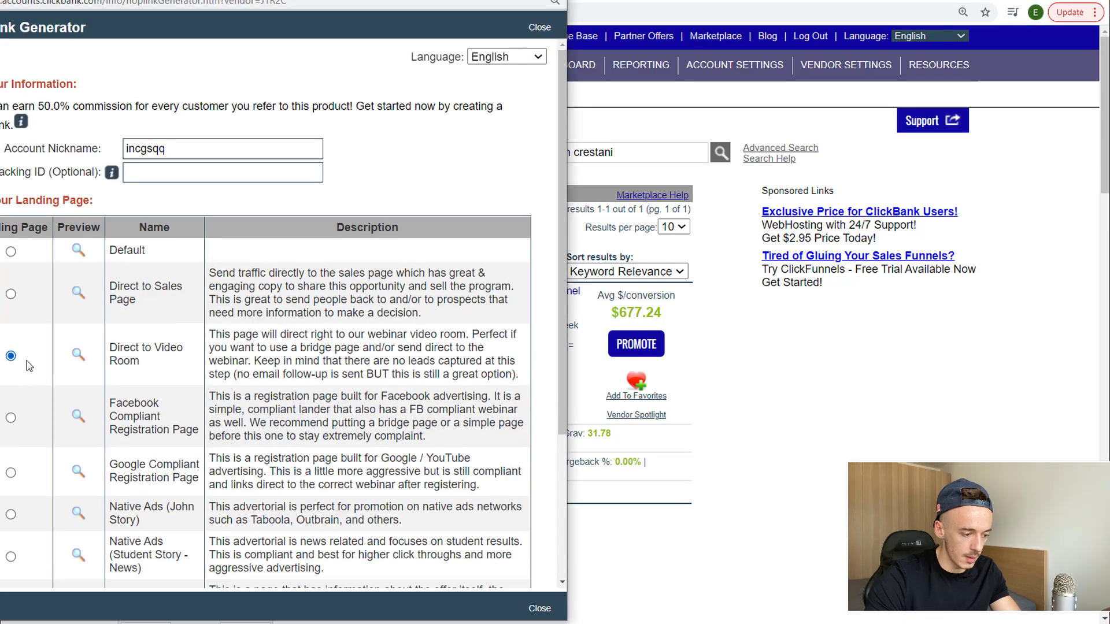
pyautogui.scroll(-3, 227, 275)
pyautogui.click(257, 555)
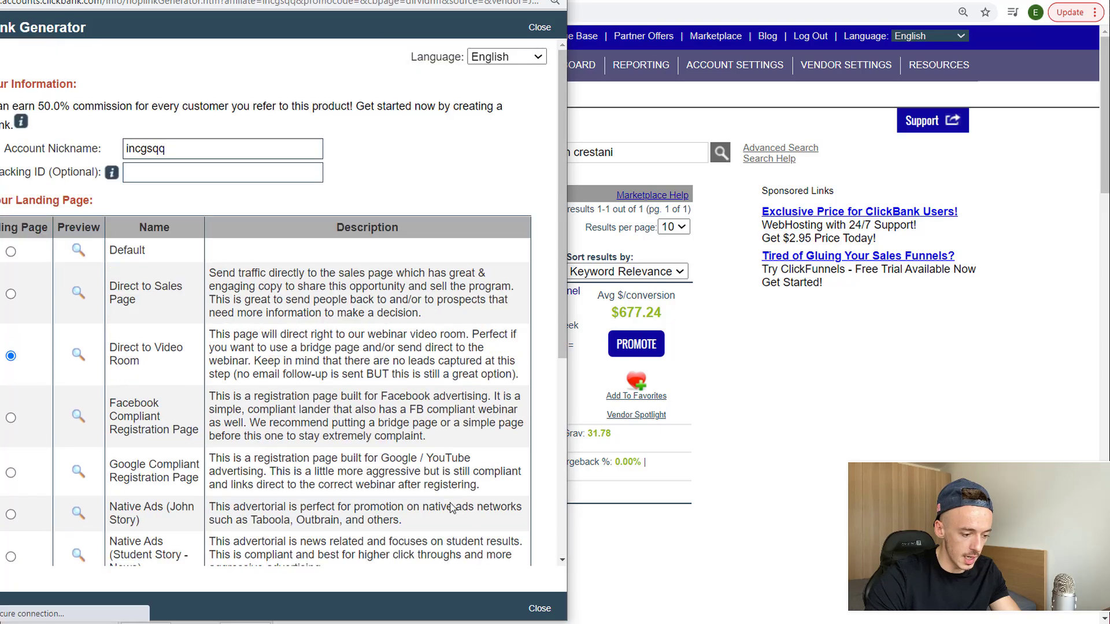
pyautogui.scroll(-6, 497, 566)
pyautogui.click(490, 561)
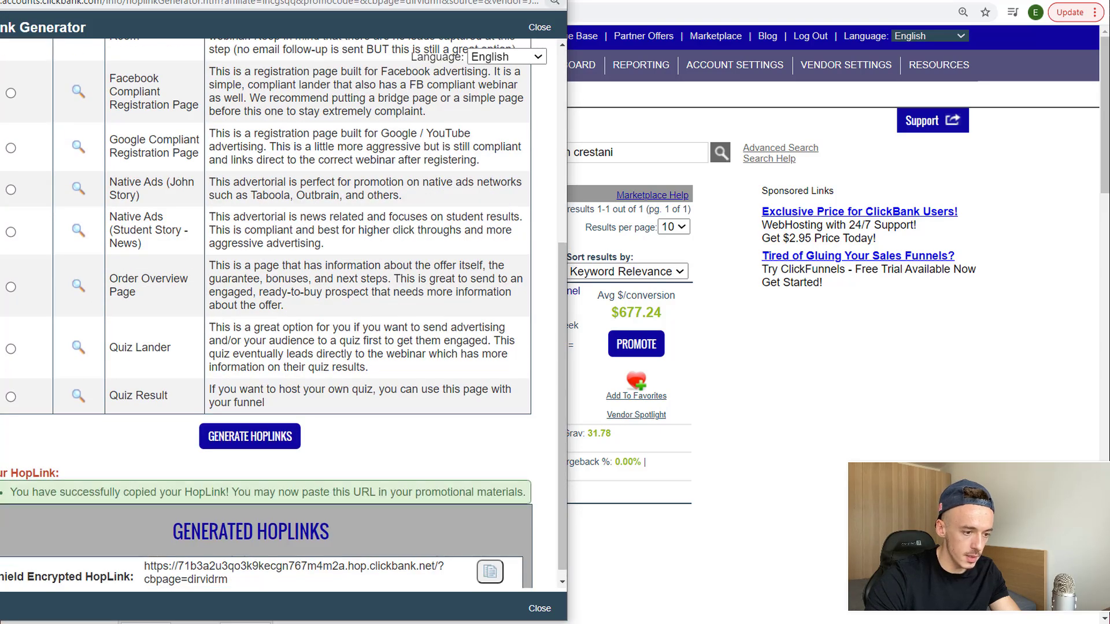
# Switch to Bitly and create a short bit.ly link from the copied ClickBank HopLink
pyautogui.hotkey('alt', 'Tab')
pyautogui.hotkey('alt', 'Tab')
pyautogui.click(840, 58)
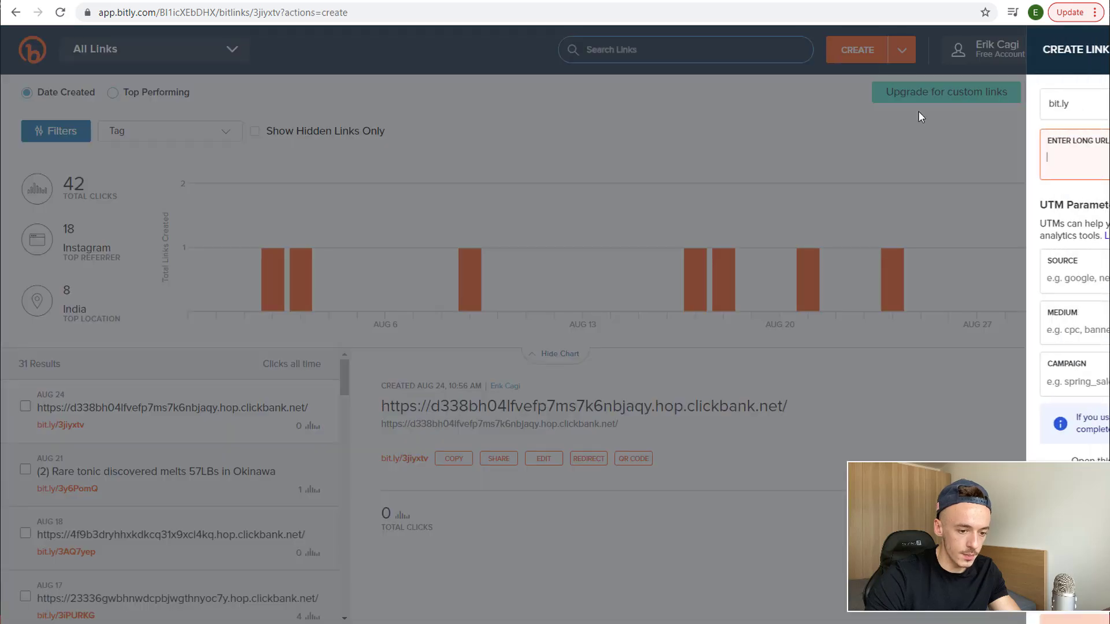
pyautogui.hotkey('ctrl', 'v')
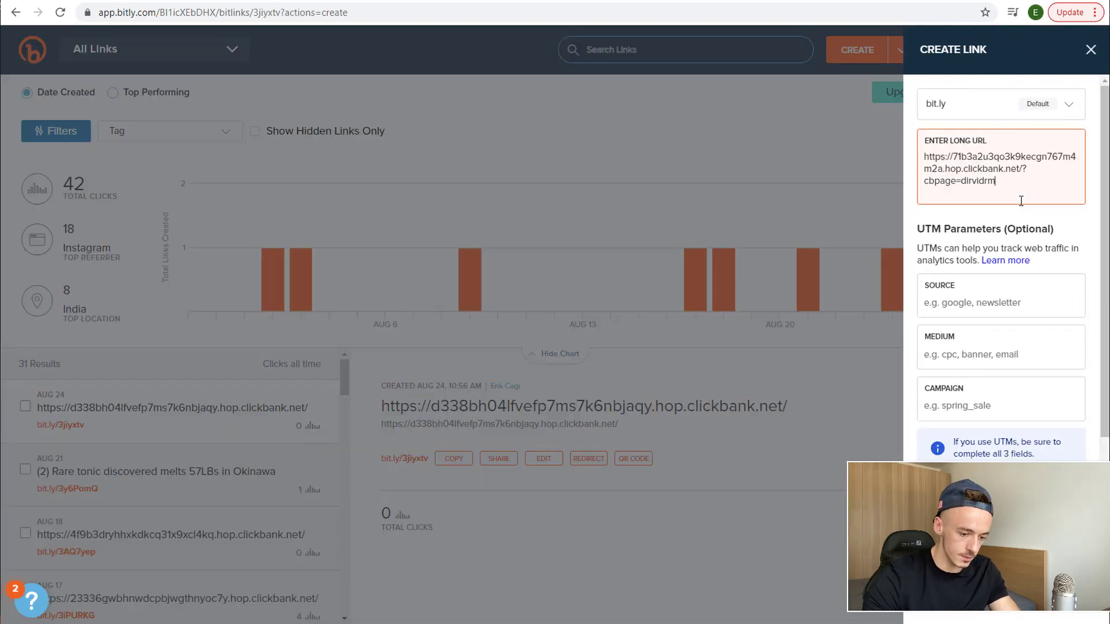
pyautogui.press('Return')
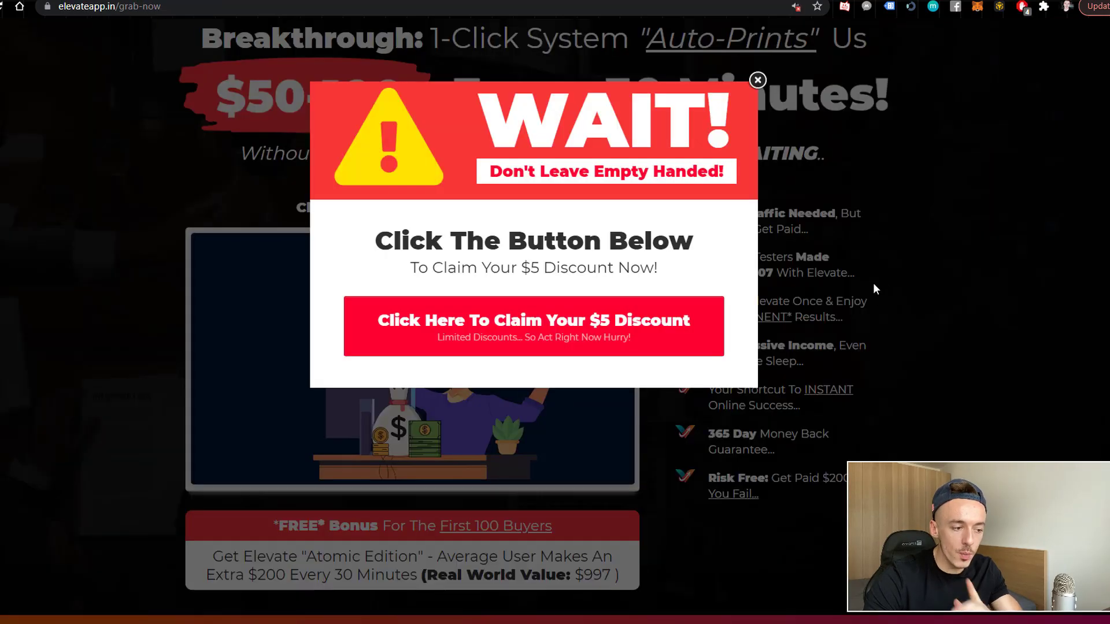
# Dismiss the discount popup on the Elevate sales page and look through the affiliate offers list on WarriorPlus
pyautogui.click(876, 294)
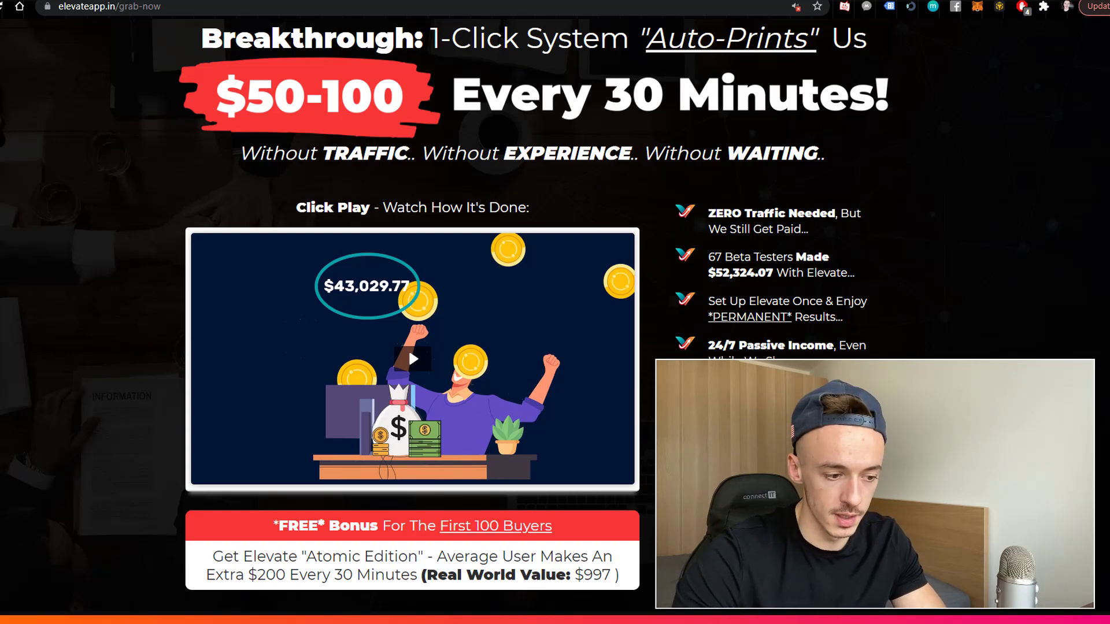
pyautogui.hotkey('ctrl', 'Tab')
pyautogui.hotkey('ctrl', 'Tab')
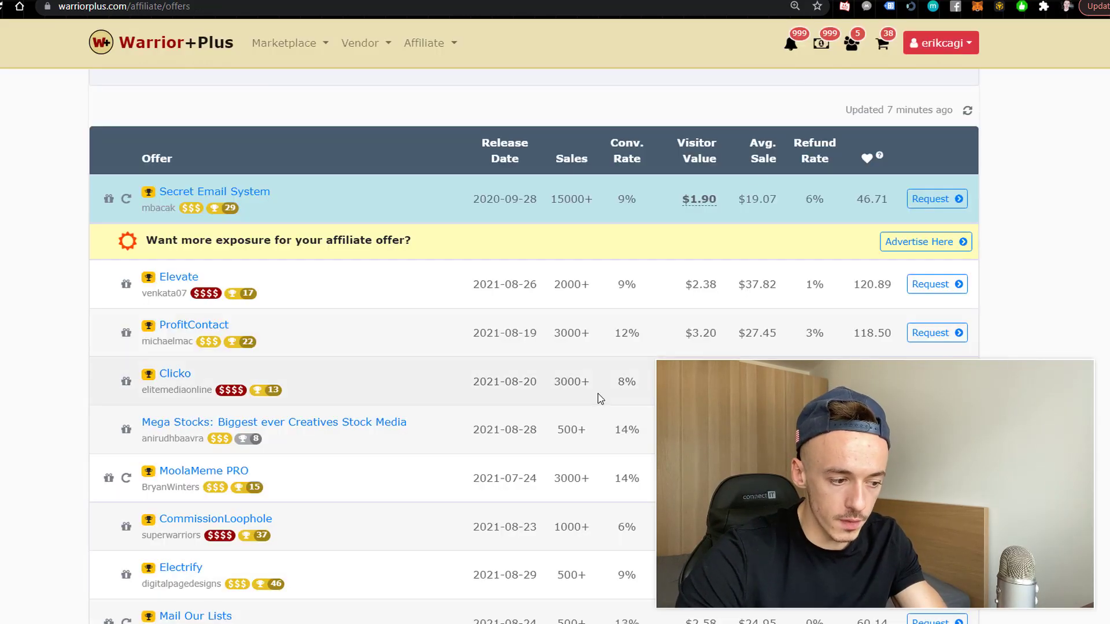
pyautogui.scroll(4, 601, 405)
pyautogui.scroll(-5, 272, 321)
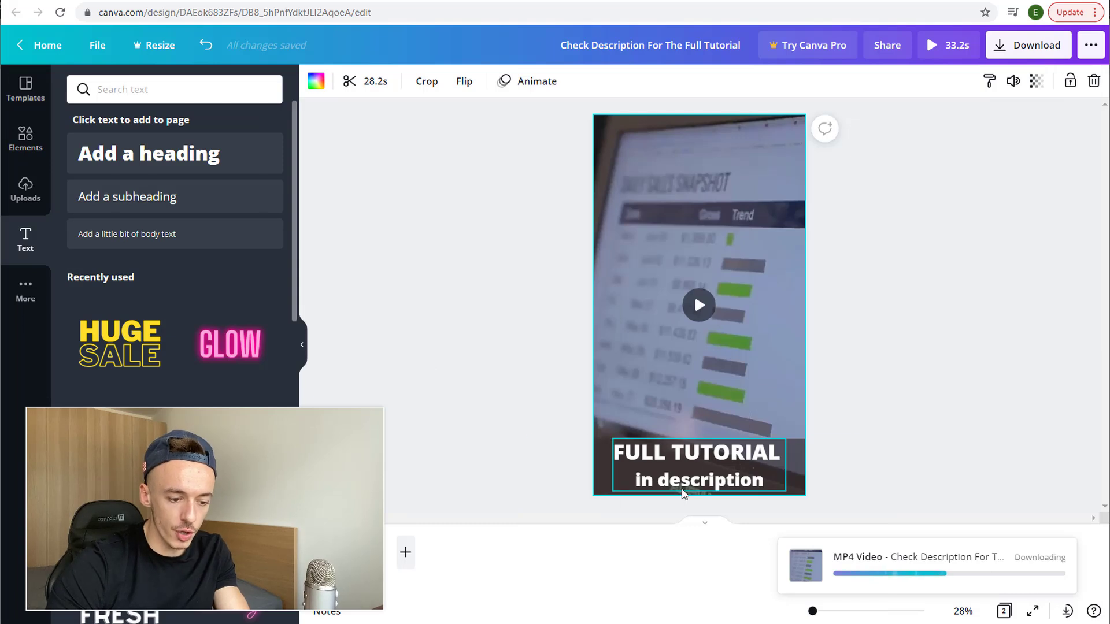
# Look over both pages of the Canva design and close the referral dialog shown after the download
pyautogui.click(370, 551)
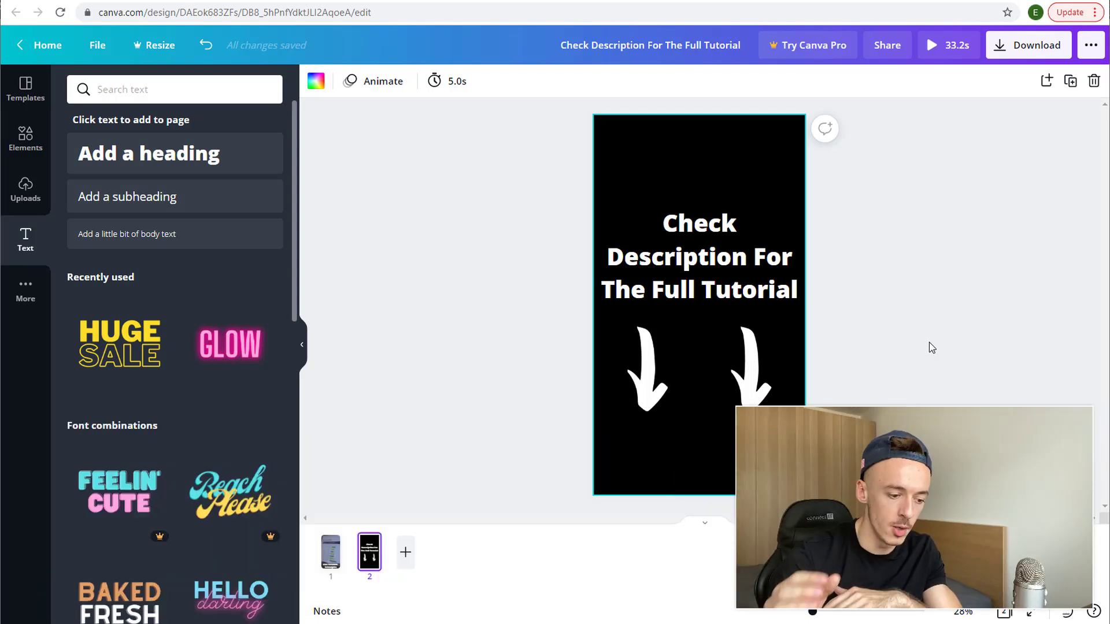
pyautogui.click(914, 304)
pyautogui.click(331, 558)
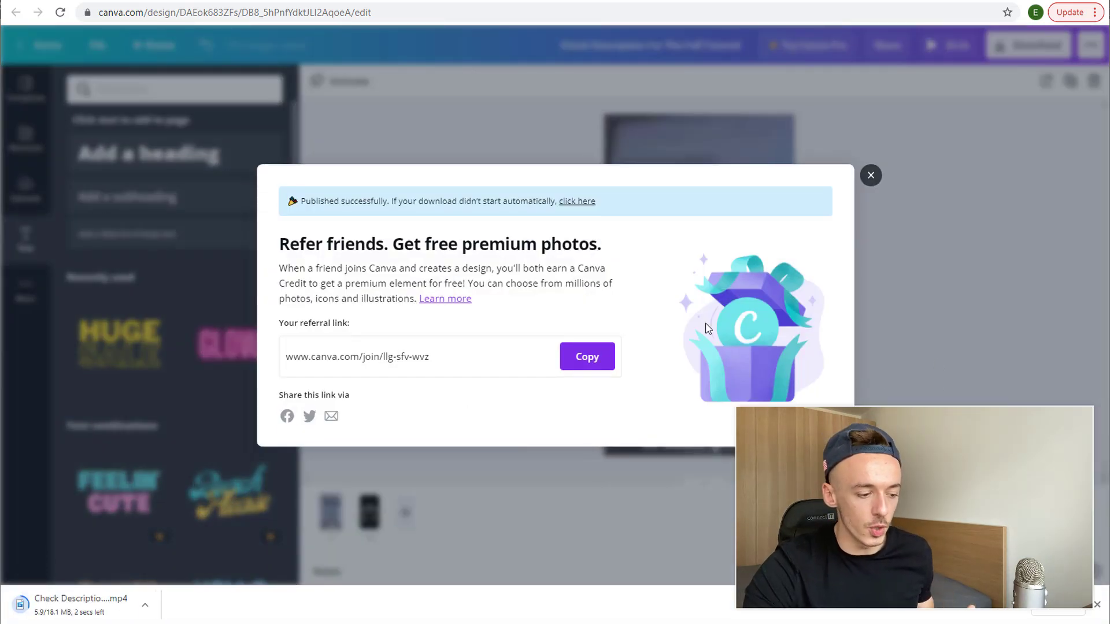
pyautogui.click(870, 175)
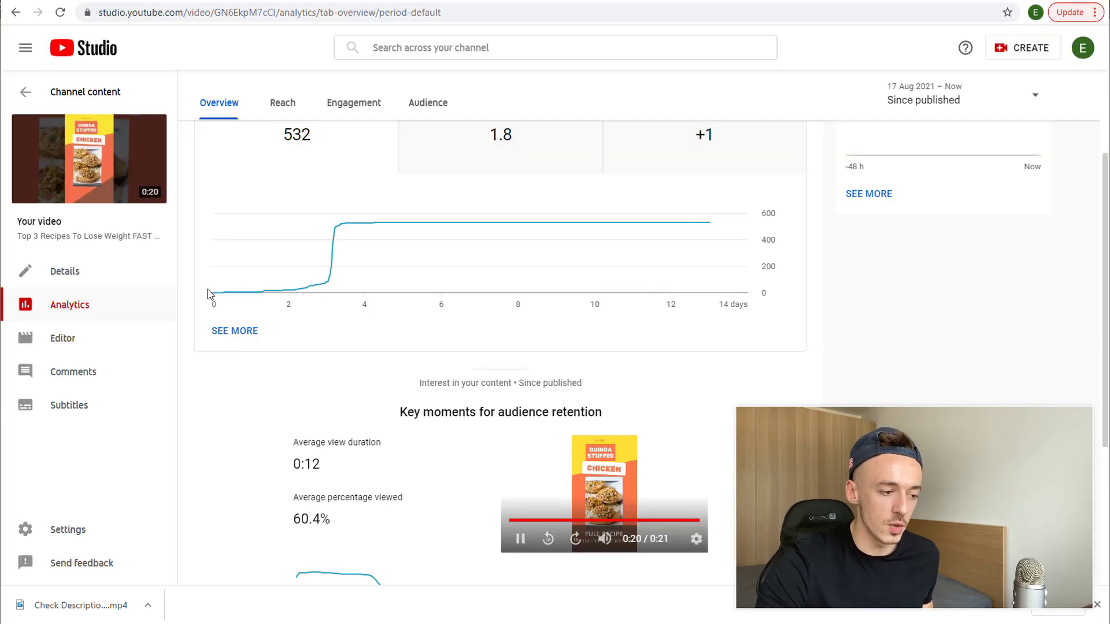
# Reload the recipe video's analytics in YouTube Studio and upload the downloaded "Check Description For The Full Tutorial" MP4 as a new video
pyautogui.scroll(3, 203, 287)
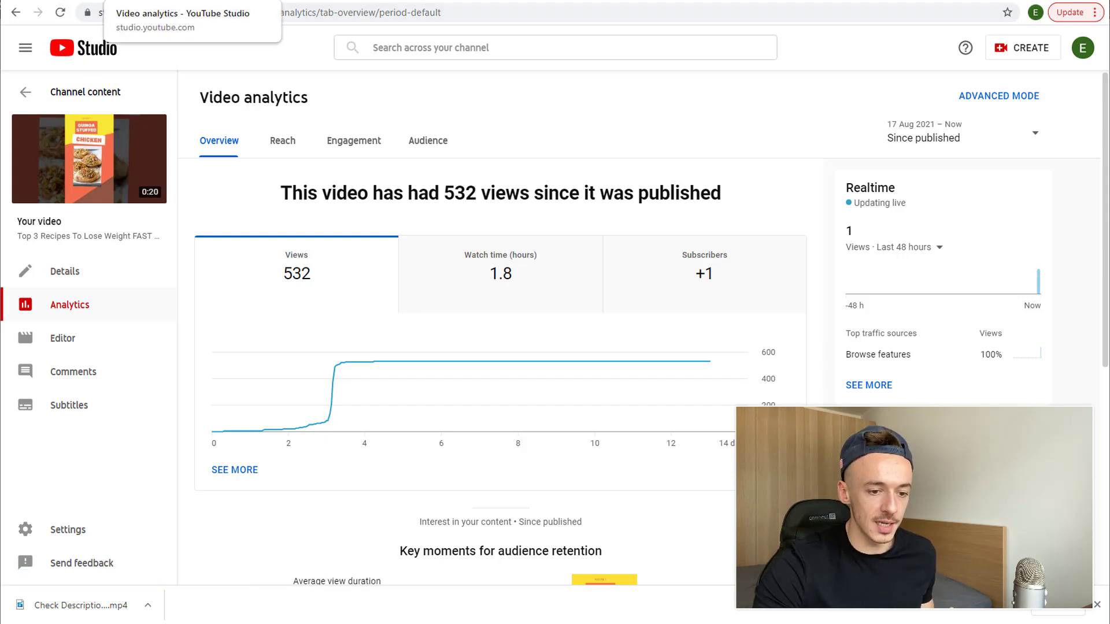
pyautogui.click(60, 12)
pyautogui.click(1020, 51)
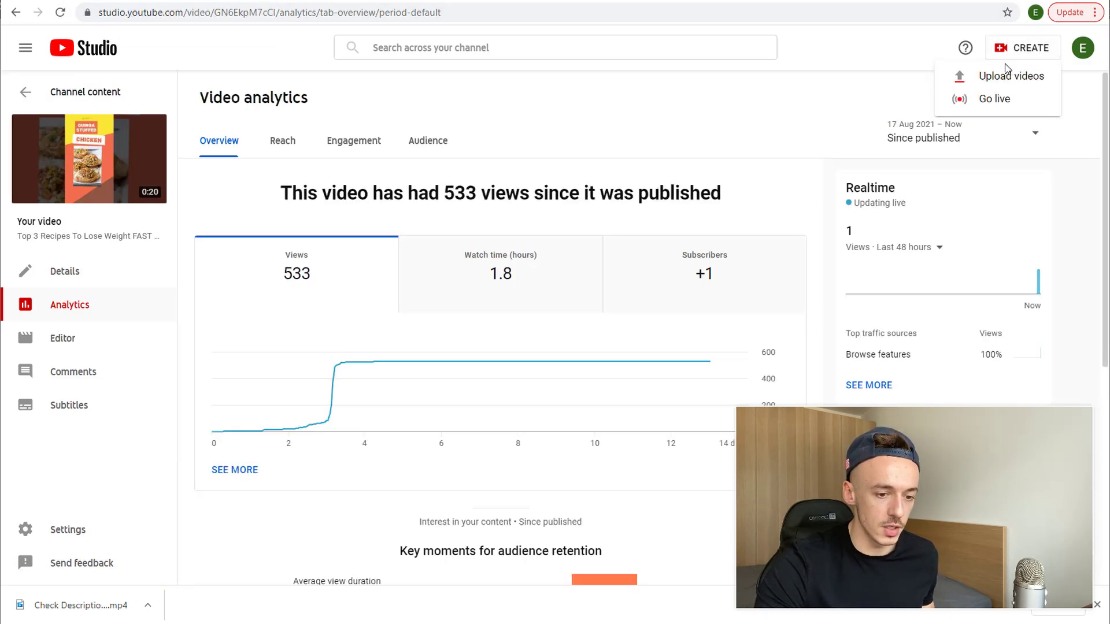
pyautogui.click(1008, 80)
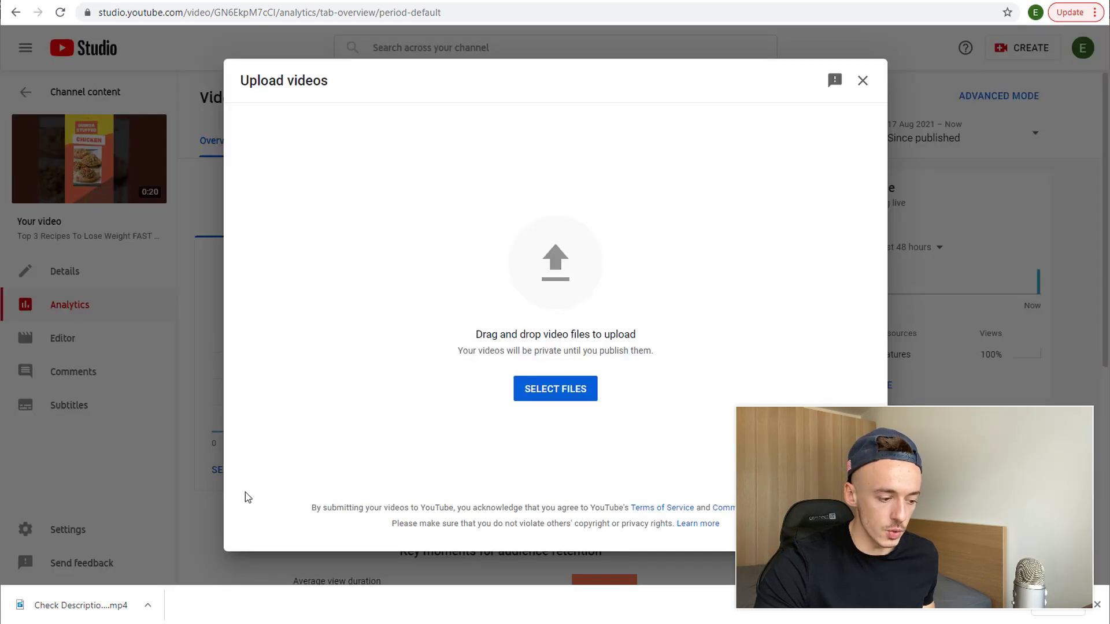
pyautogui.moveTo(69, 606); pyautogui.dragTo(665, 334)
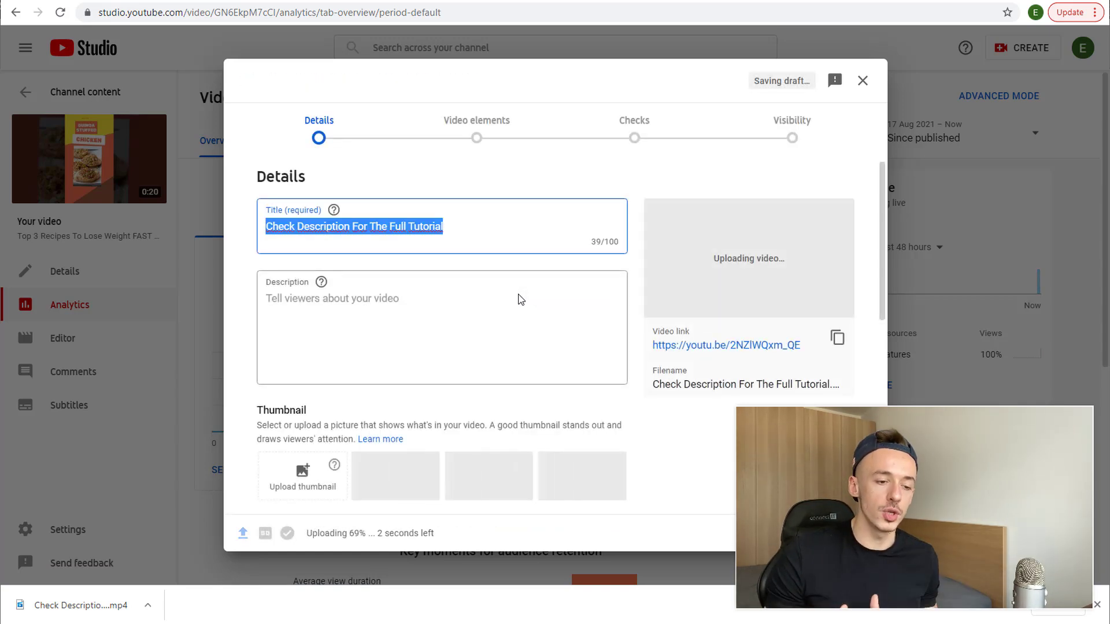
# Replace the uploaded video's title with "How To Make $100 Per Day On Clickbank #shorts"
pyautogui.click(780, 1)
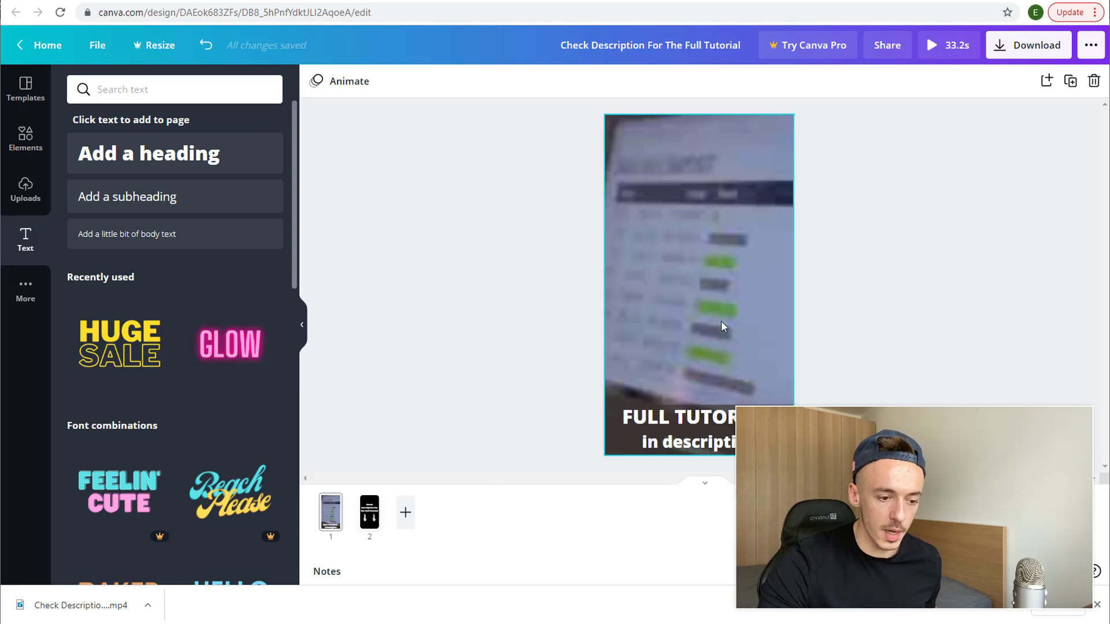
pyautogui.click(173, 3)
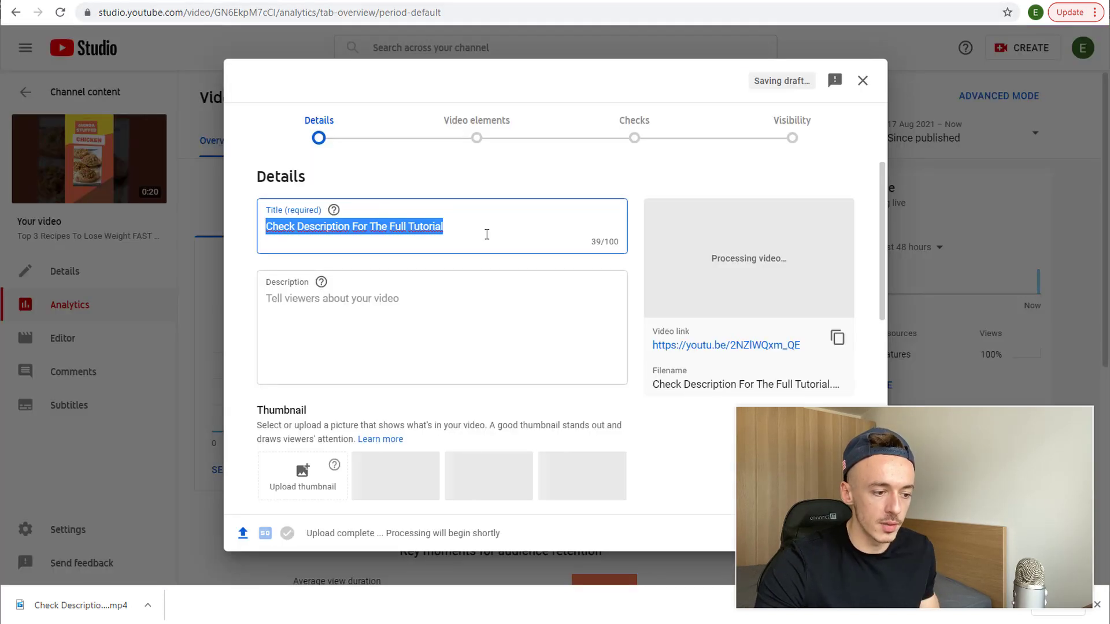
pyautogui.write('How To Ma')
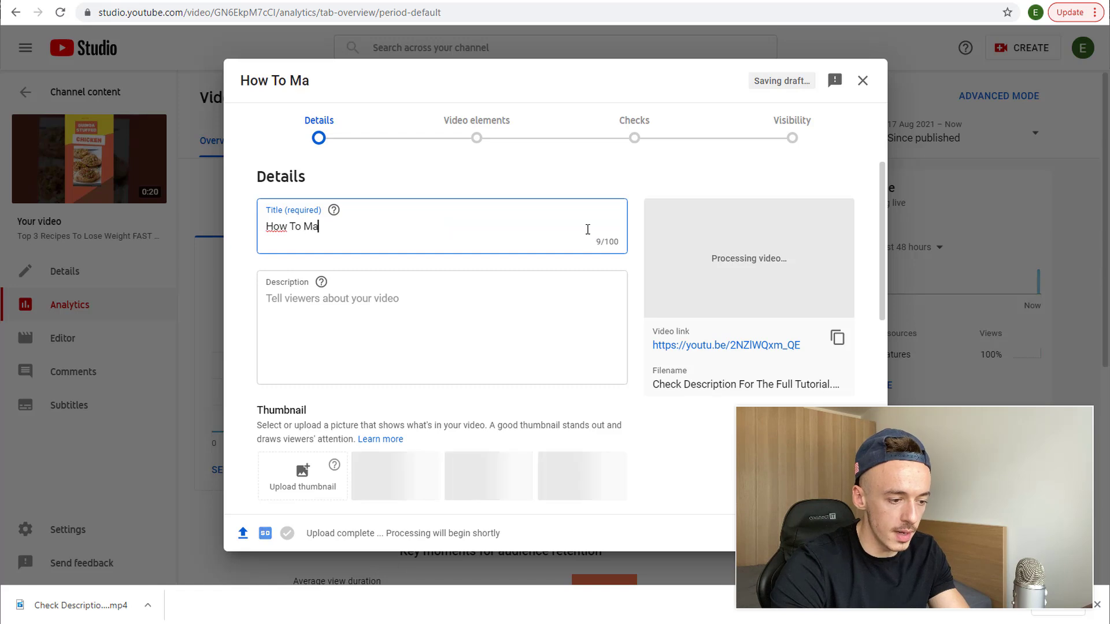
pyautogui.write('ke $100 Per')
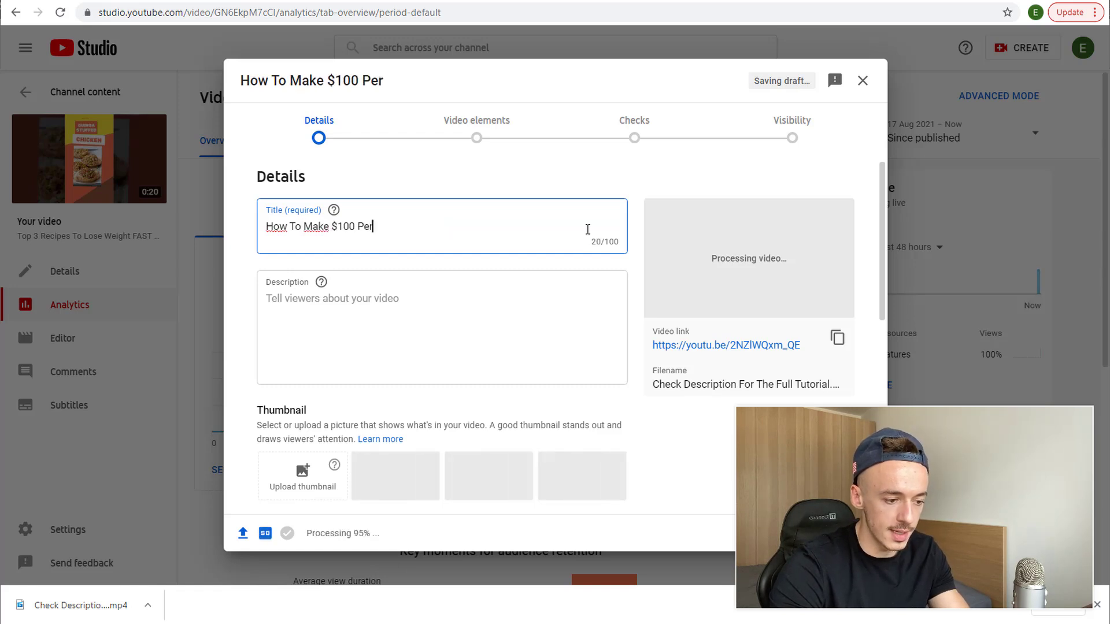
pyautogui.write(' Day On Cli')
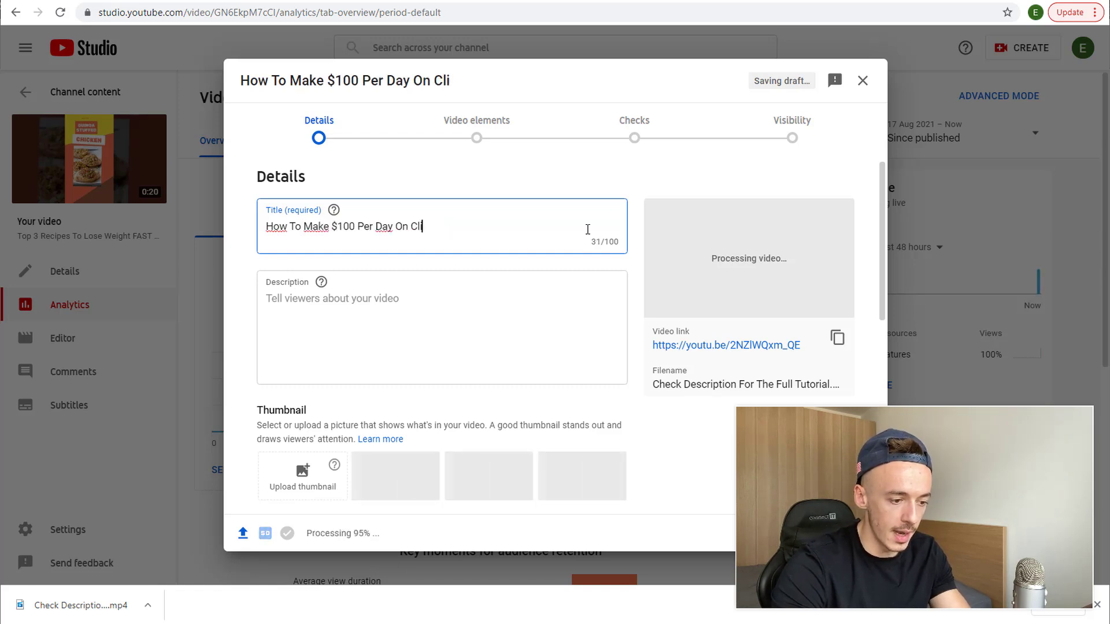
pyautogui.write('ckank')
pyautogui.write('ban')
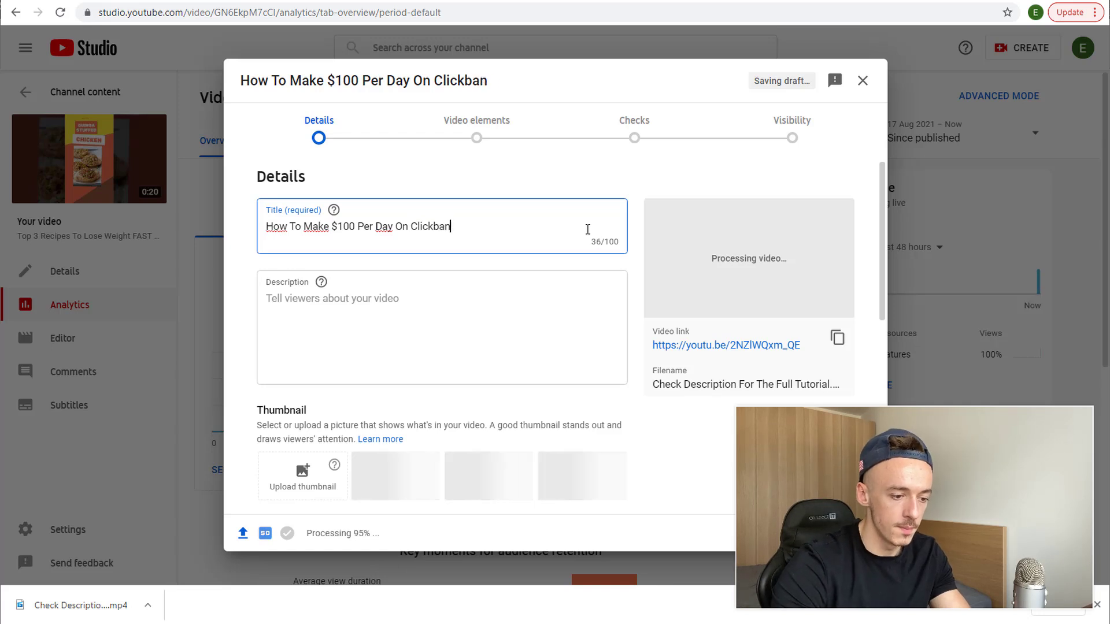
pyautogui.press('End')
pyautogui.write('k')
pyautogui.press('BackSpace')
pyautogui.press('BackSpace')
pyautogui.write('k')
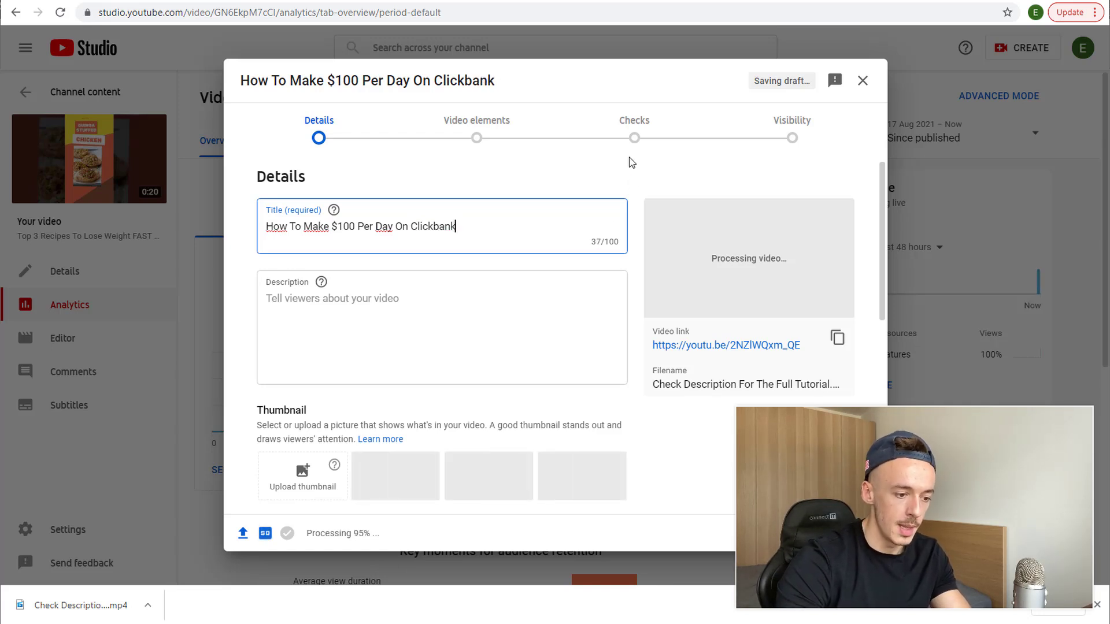
pyautogui.write(' #s')
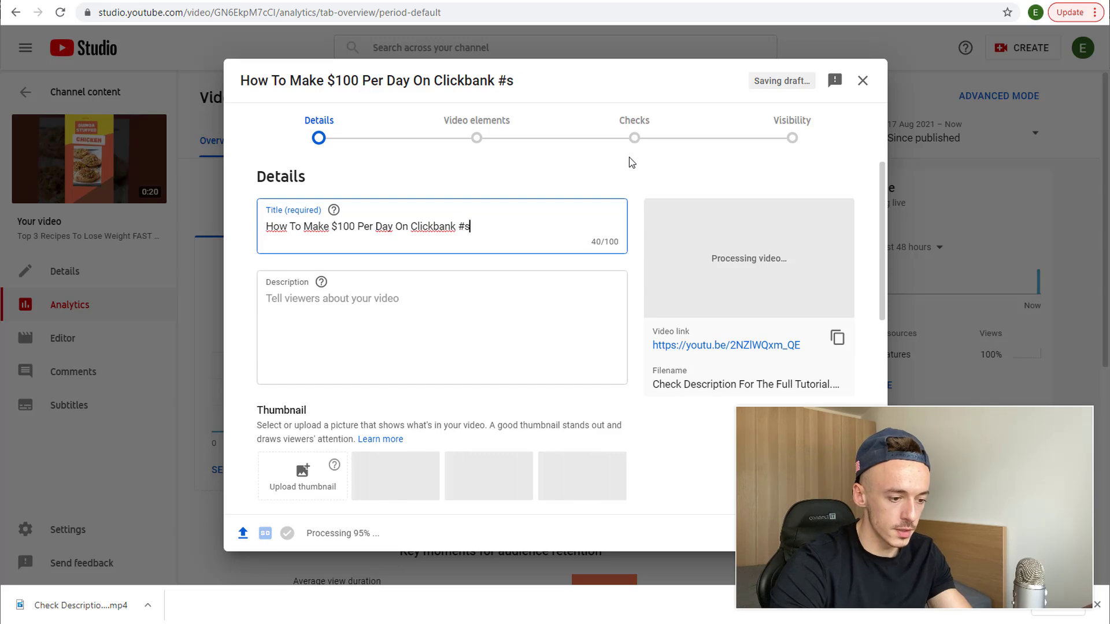
pyautogui.write('horts')
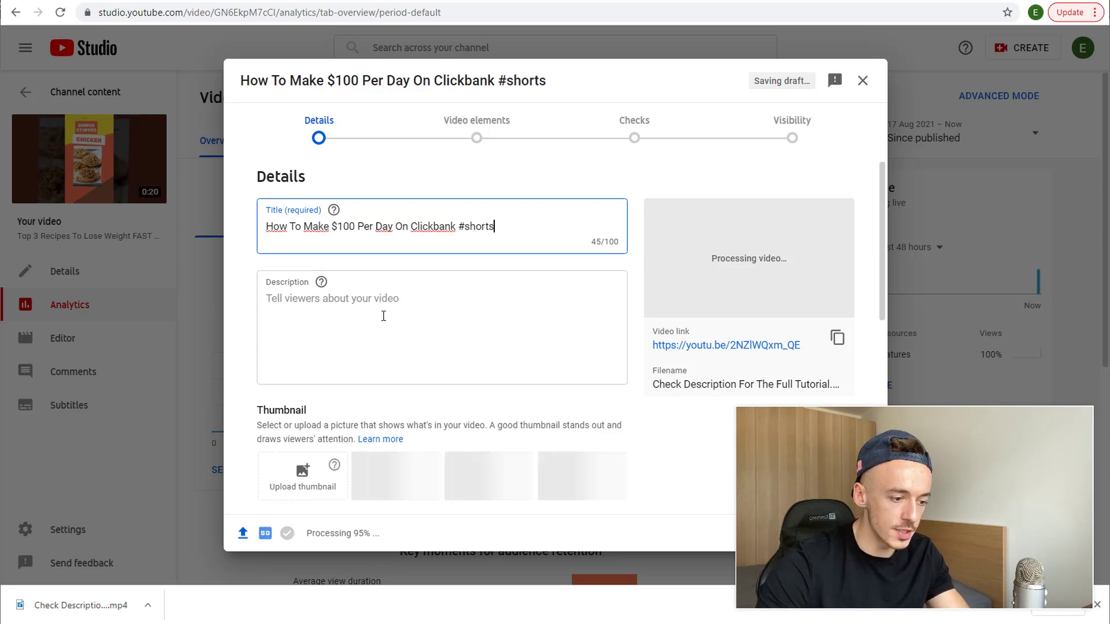
pyautogui.hotkey('ctrl', 'Tab')
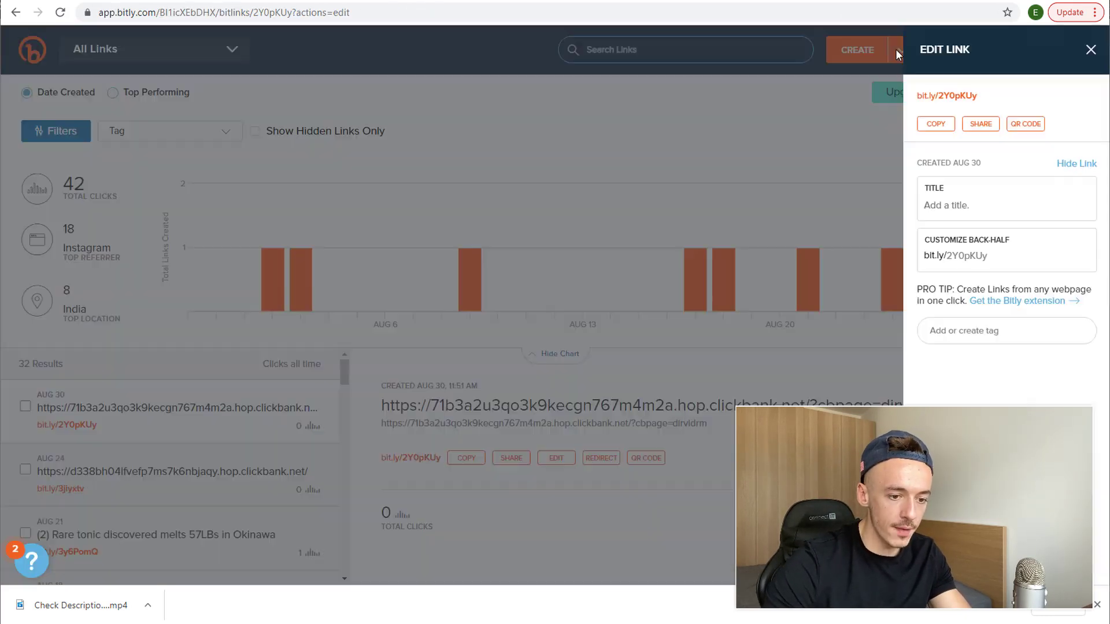
pyautogui.click(933, 125)
pyautogui.click(167, 3)
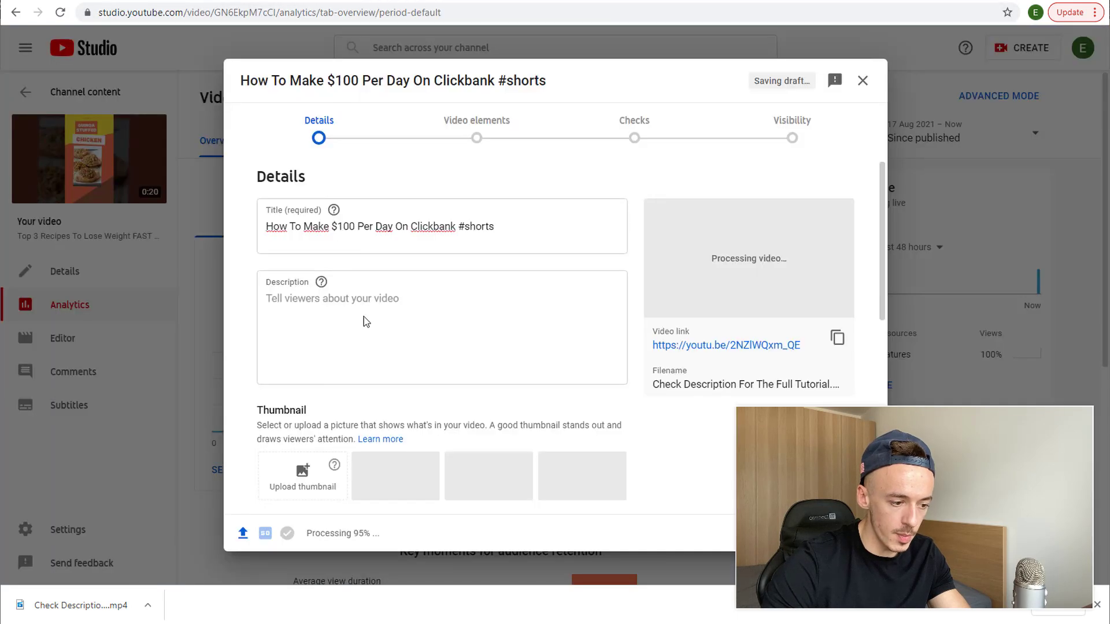
pyautogui.click(366, 317)
pyautogui.write('Full ')
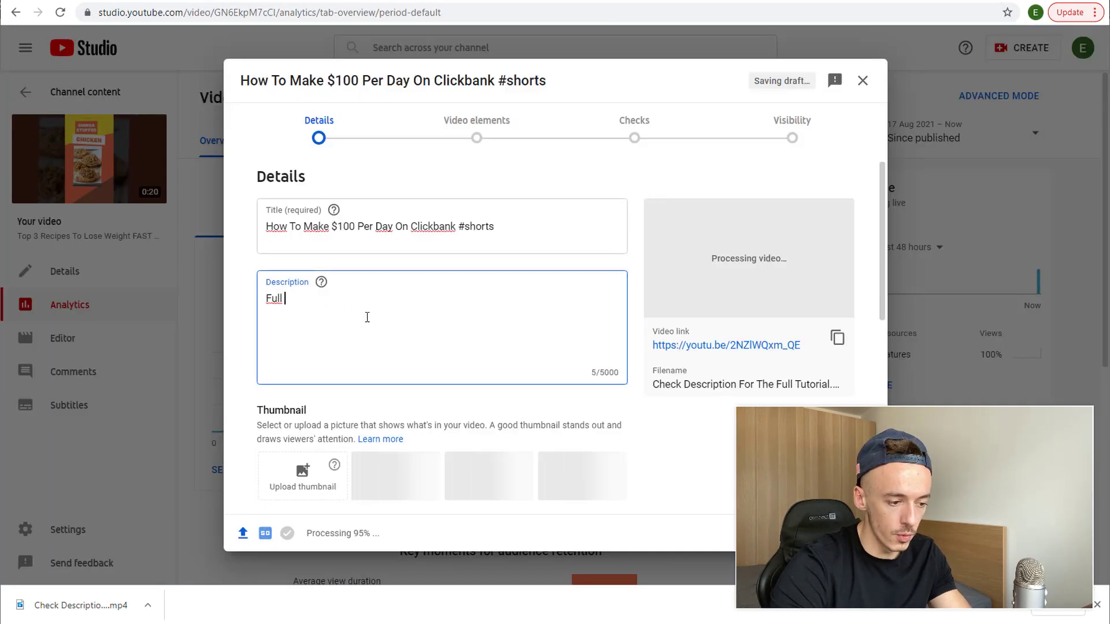
pyautogui.write('Tutorial')
pyautogui.hotkey('ctrl', 'v')
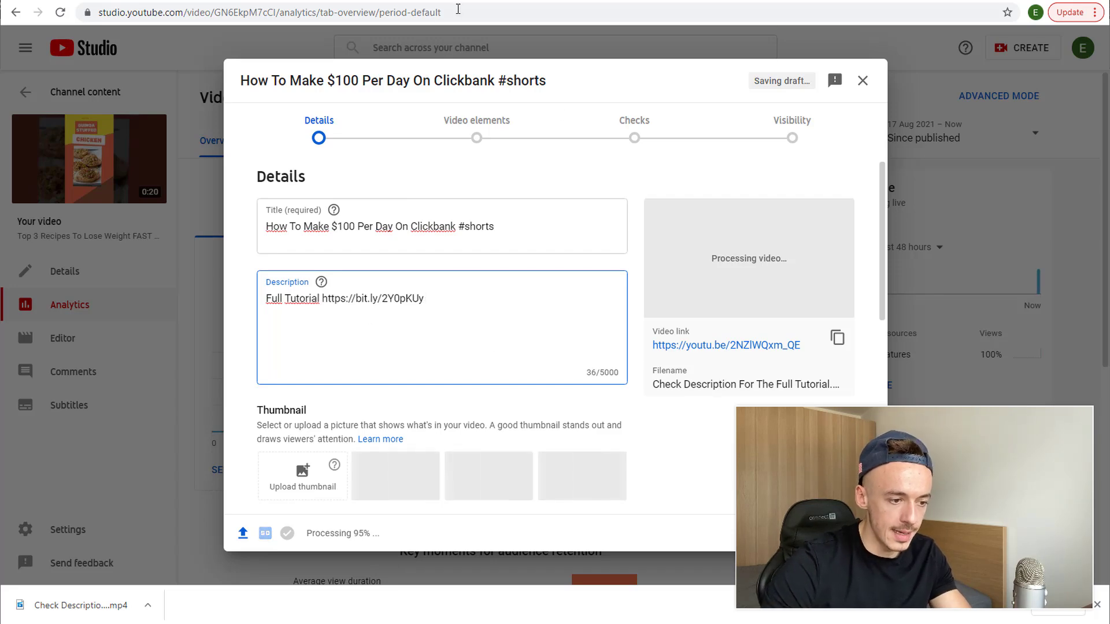
# Open the Super Affiliate System landing page from ClickBank and paste its main headline below the link in the YouTube description
pyautogui.hotkey('ctrl', 'Tab')
pyautogui.hotkey('ctrl', 'Tab')
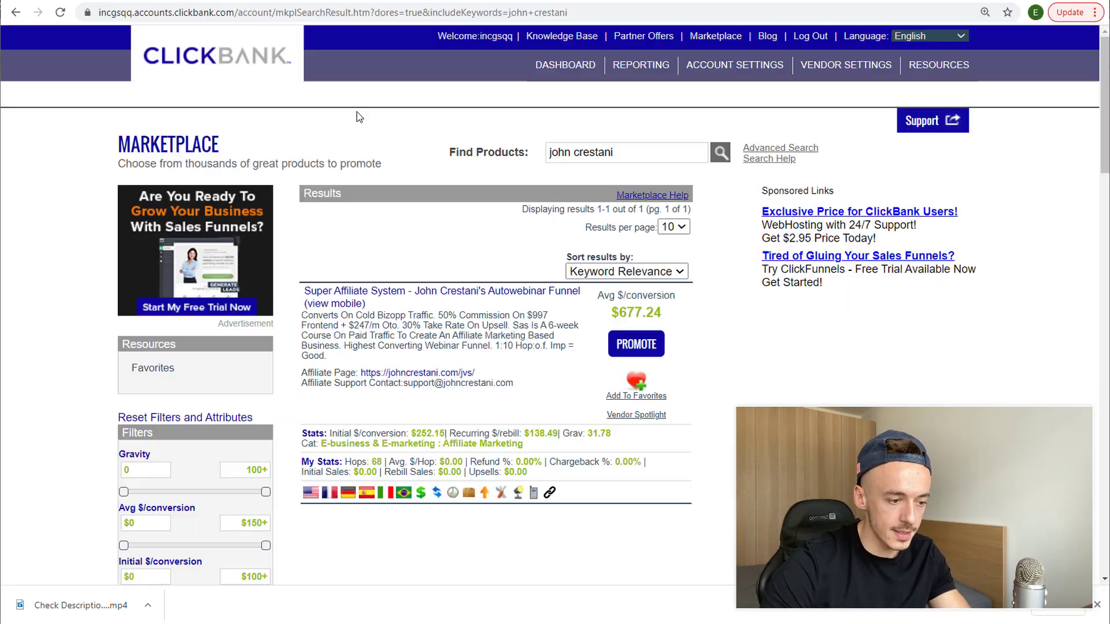
pyautogui.click(392, 289)
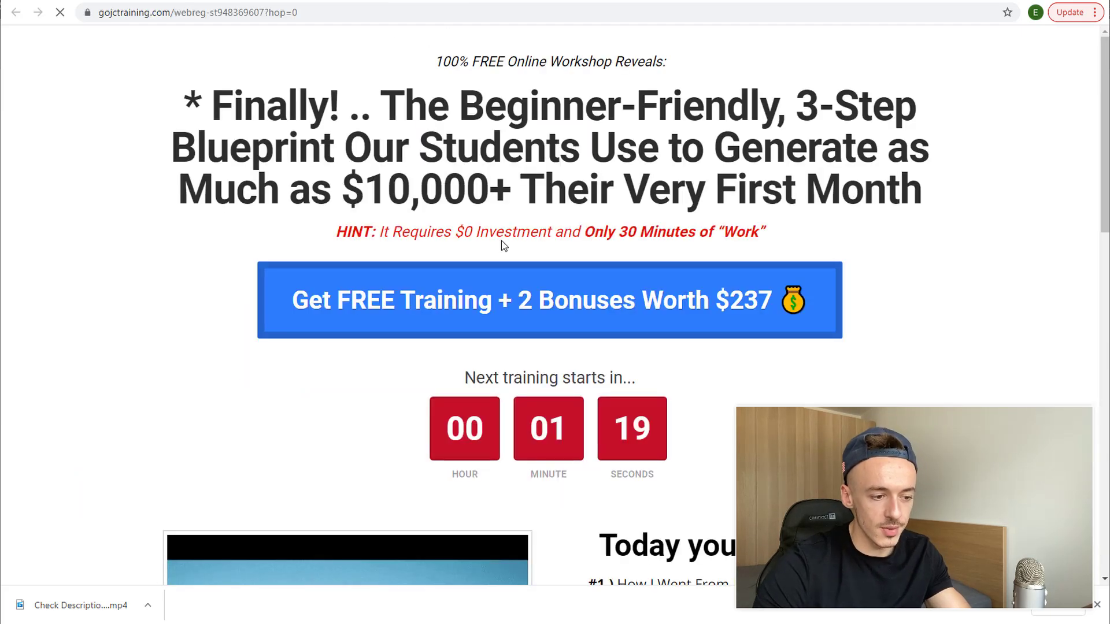
pyautogui.moveTo(183, 104); pyautogui.dragTo(920, 195)
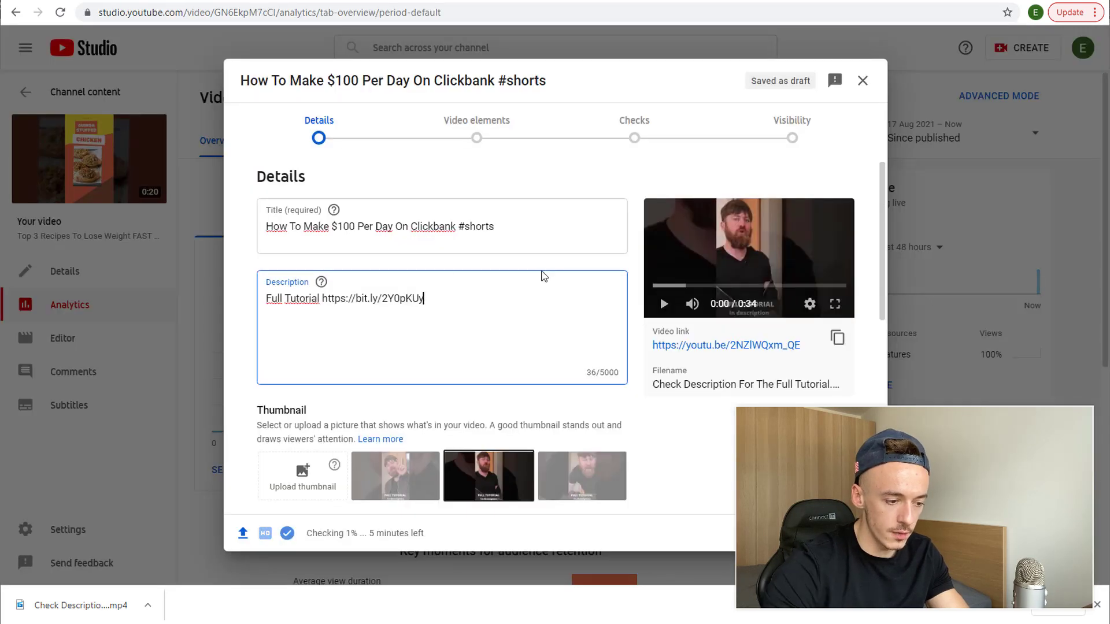
pyautogui.press('Return')
pyautogui.press('Return')
pyautogui.hotkey('ctrl', 'v')
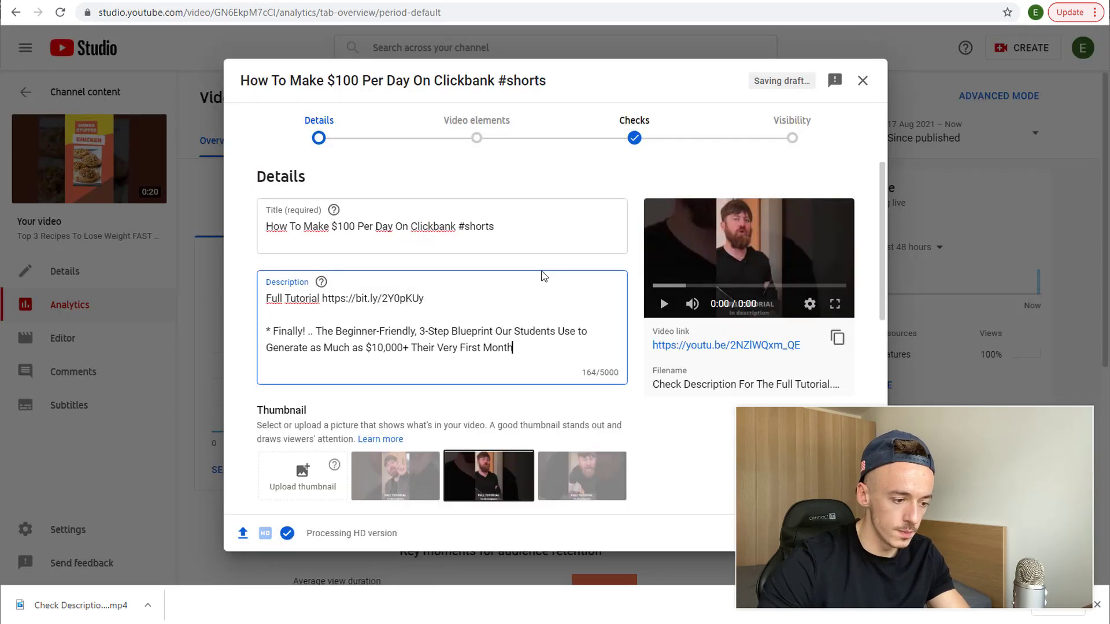
# Dismiss the landing page's signup popup and add its line "Get FREE Training + 2 Bonuses Worth $237 💰" to the description
pyautogui.press('Return')
pyautogui.press('Return')
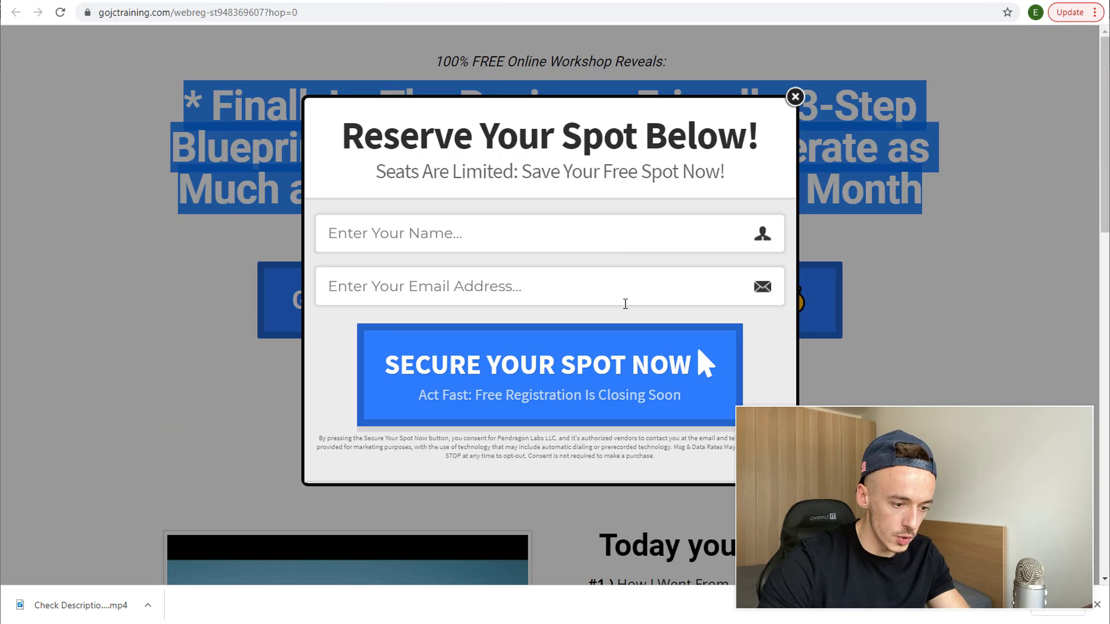
pyautogui.click(795, 97)
pyautogui.moveTo(203, 322); pyautogui.dragTo(946, 309)
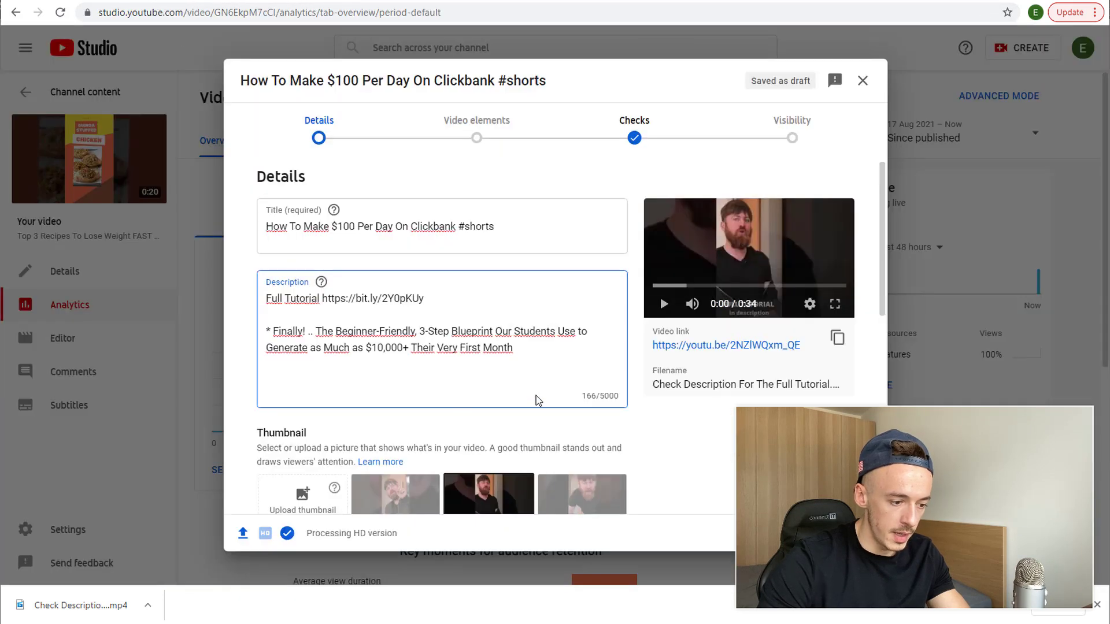
pyautogui.write('Get FREE Training + 2 Bonuses Worth $237 💰')
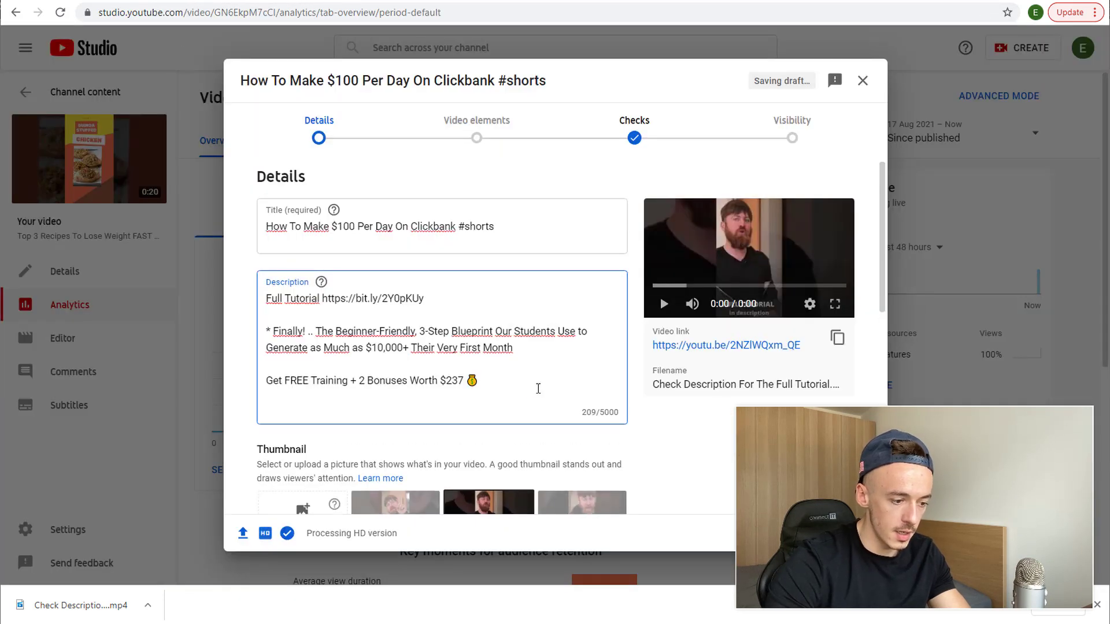
pyautogui.moveTo(452, 299); pyautogui.dragTo(355, 299)
pyautogui.hotkey('ctrl', 'c')
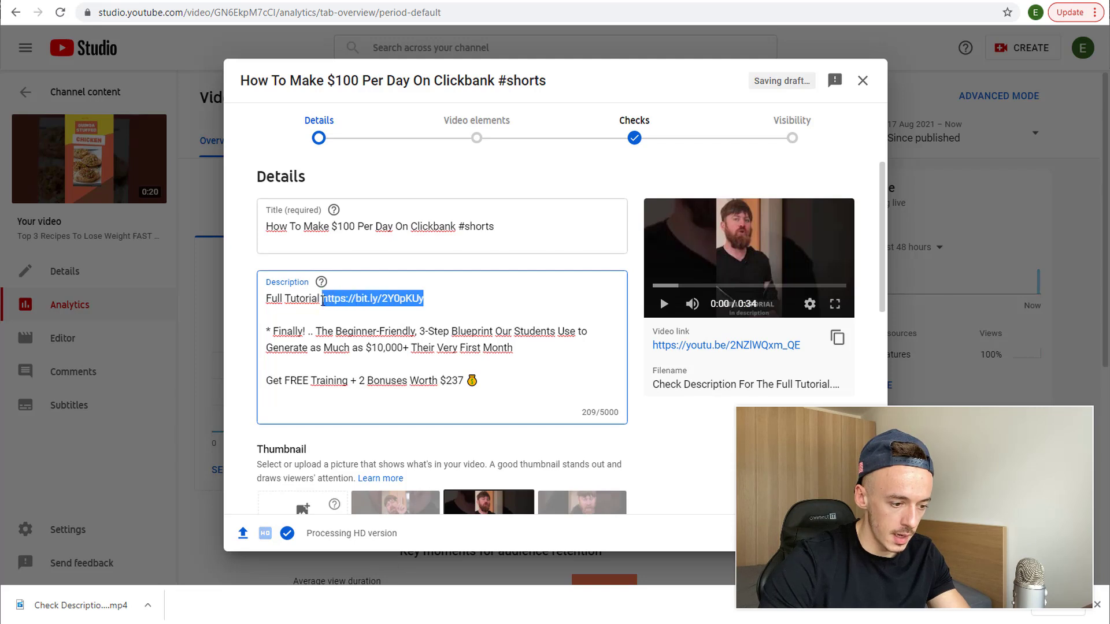
pyautogui.click(316, 397)
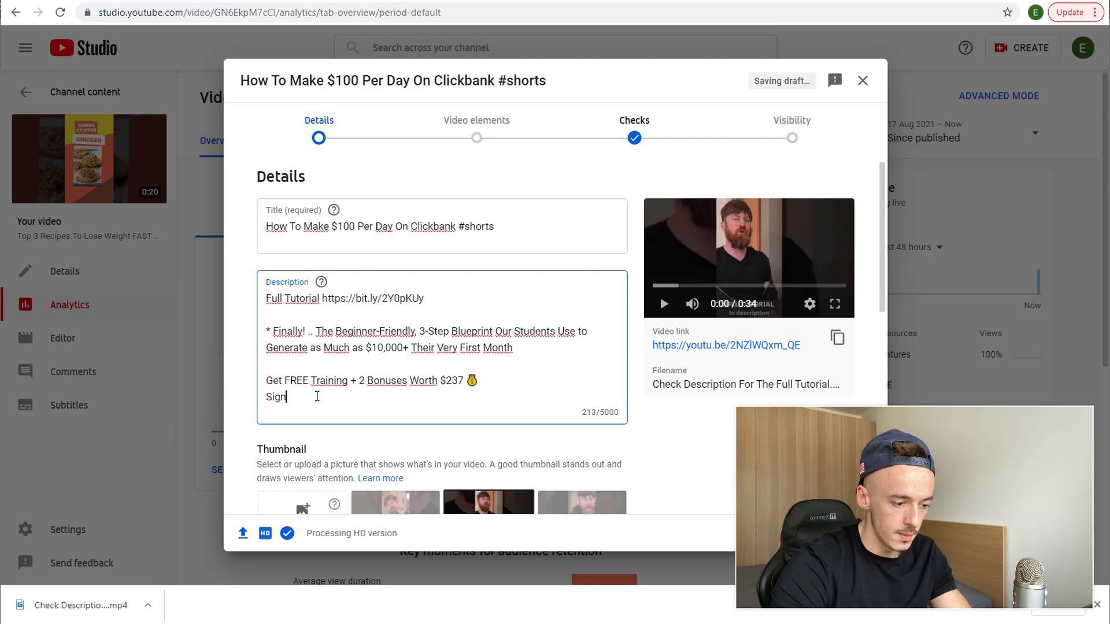
pyautogui.write('Sign up:')
pyautogui.hotkey('ctrl', 'v')
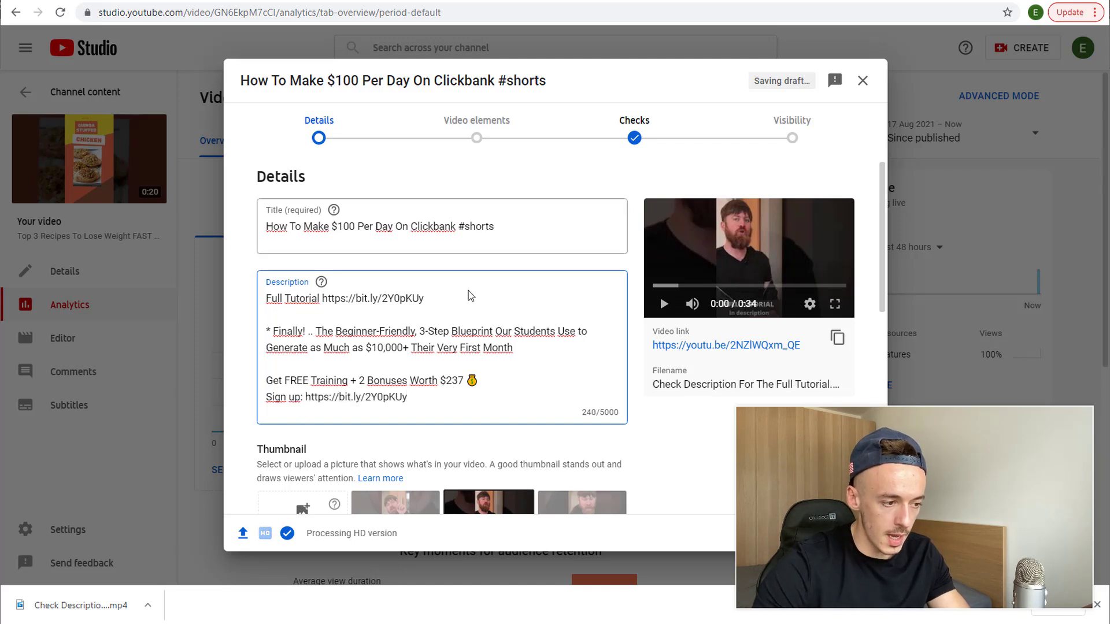
pyautogui.click(630, 417)
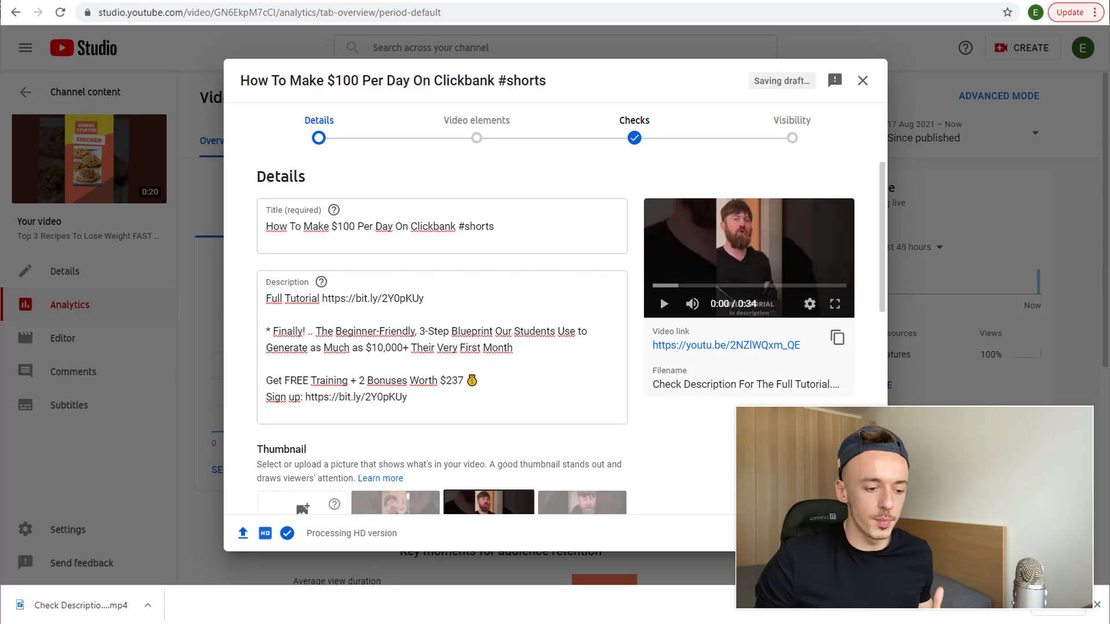
# Choose the third auto-generated thumbnail for the new video
pyautogui.scroll(-3, 701, 456)
pyautogui.click(595, 378)
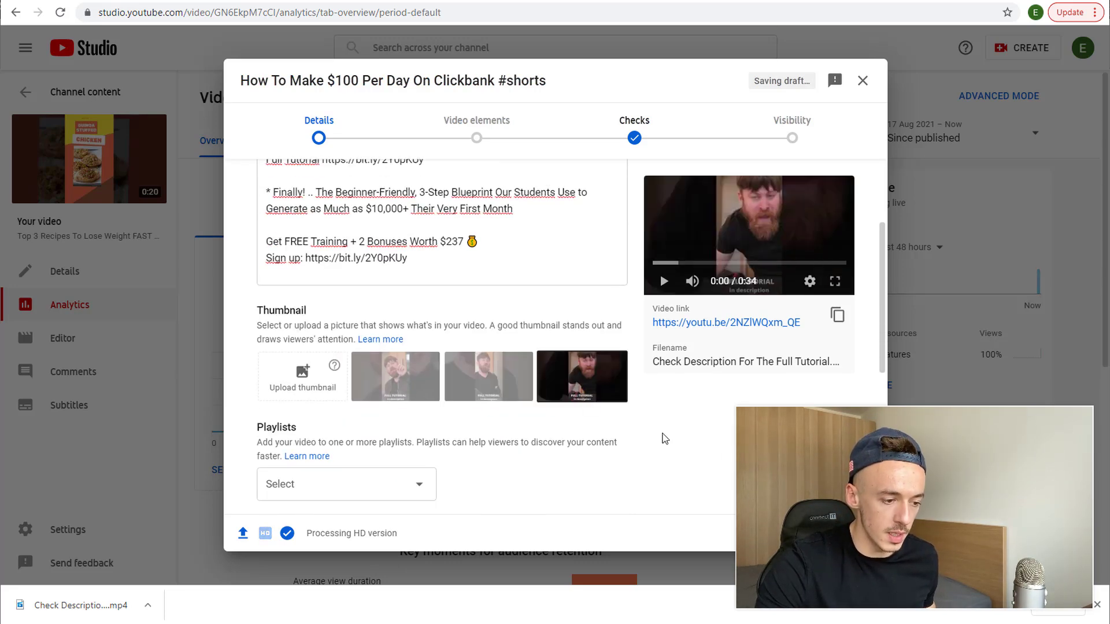
pyautogui.scroll(1, 727, 460)
pyautogui.scroll(2, 729, 460)
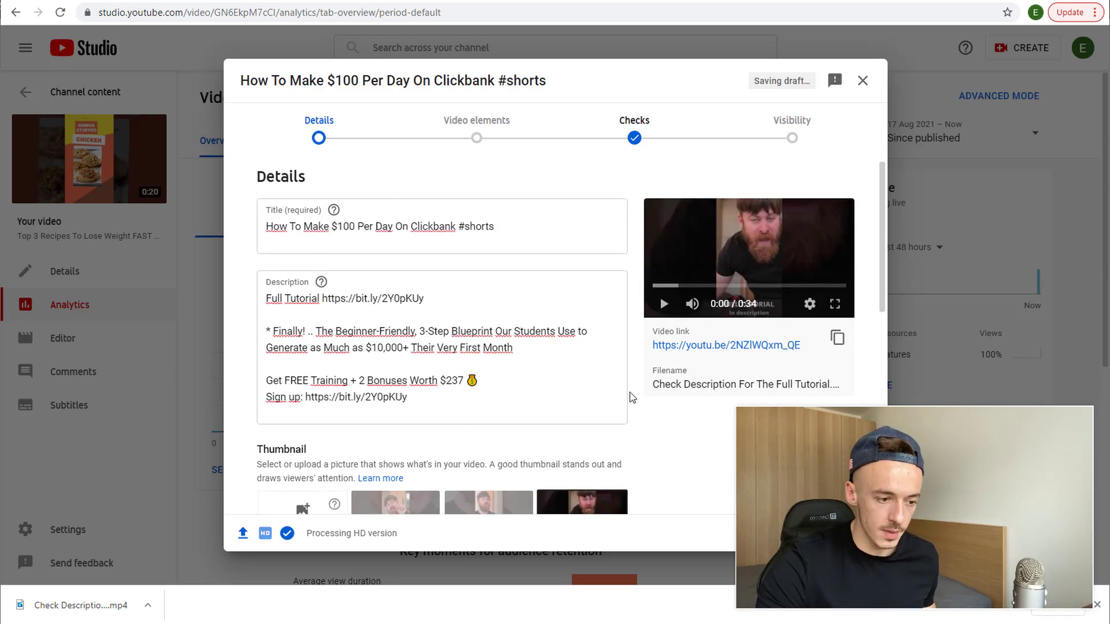
# Search Google for "rapidtags io" in a new browser tab and open the Rapidtags YouTube Tag Generator
pyautogui.hotkey('ctrl', 't')
pyautogui.write('rapid')
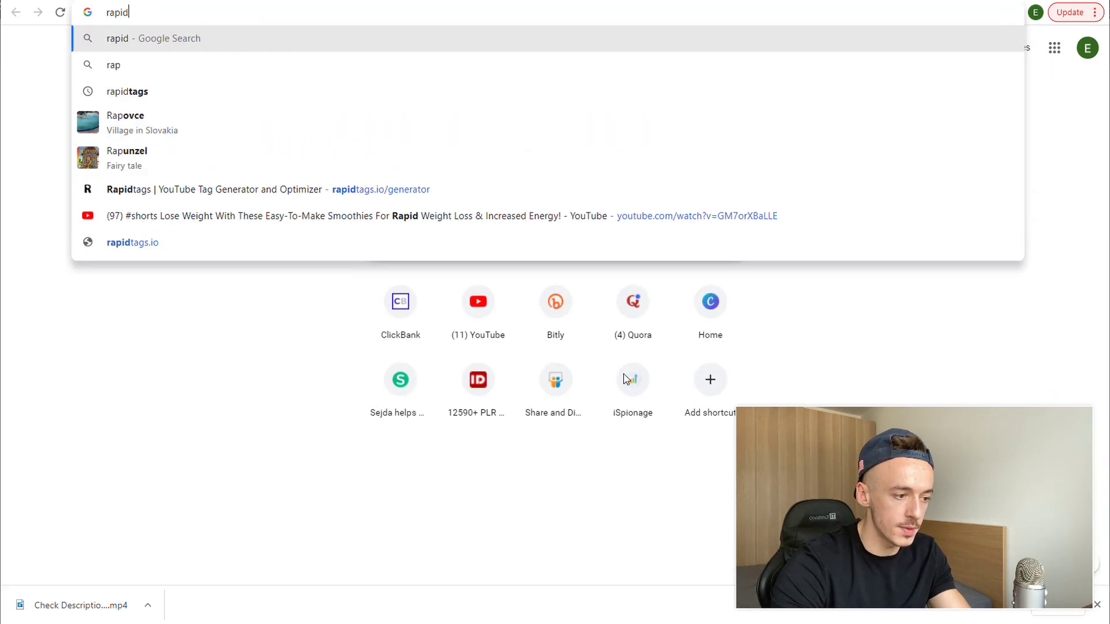
pyautogui.write('tags io')
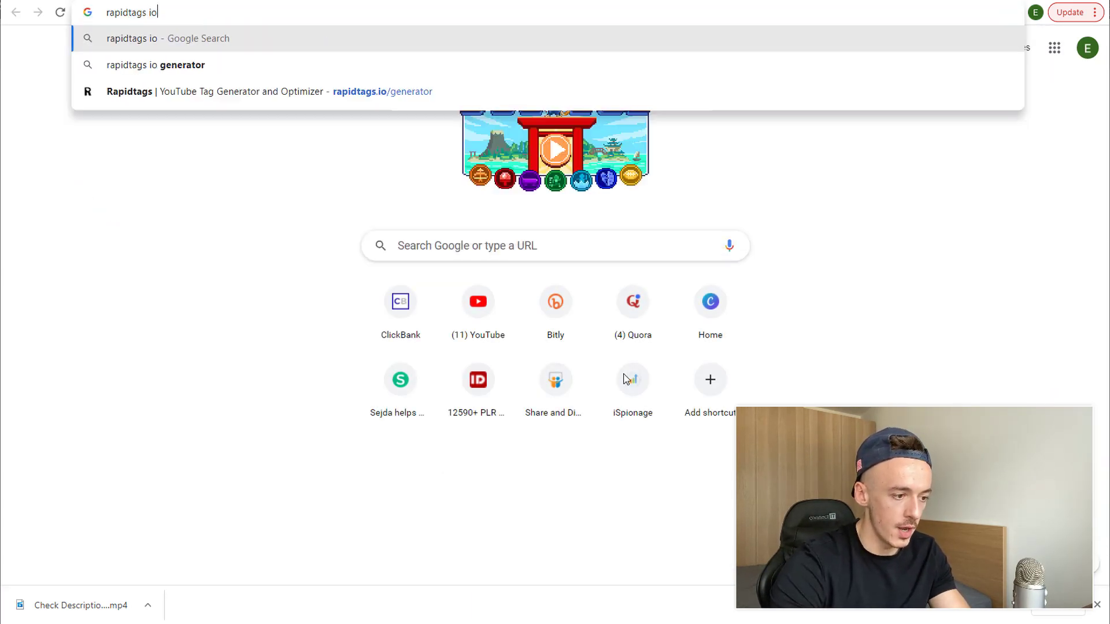
pyautogui.press('Return')
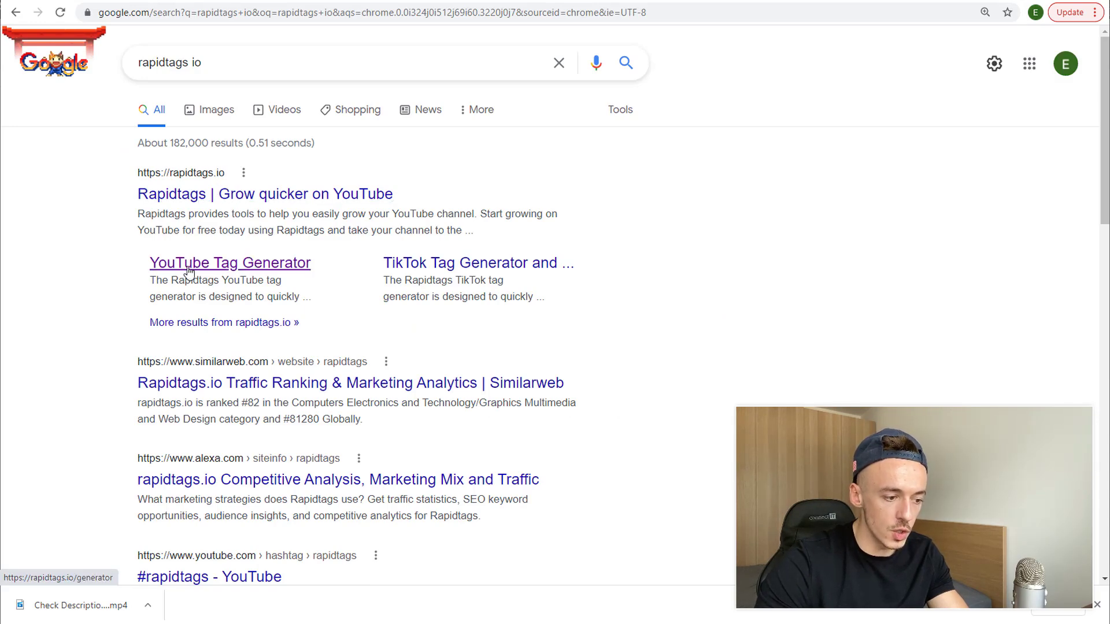
pyautogui.click(230, 263)
# Open the recipe video's details in YouTube Studio and examine its additional settings, including the tags
pyautogui.click(50, 2)
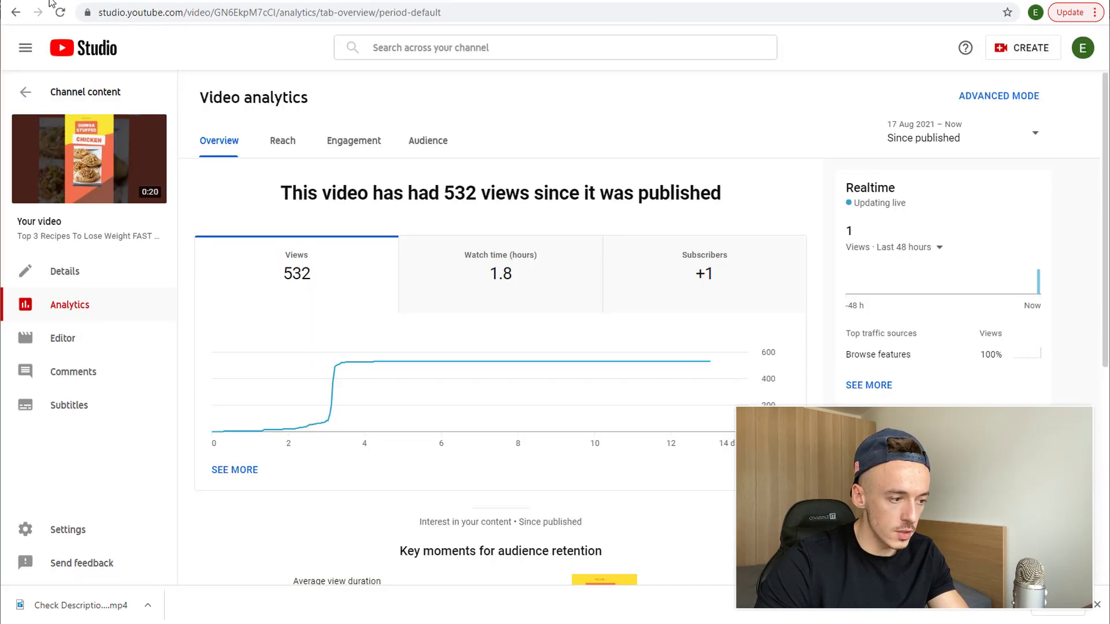
pyautogui.click(64, 271)
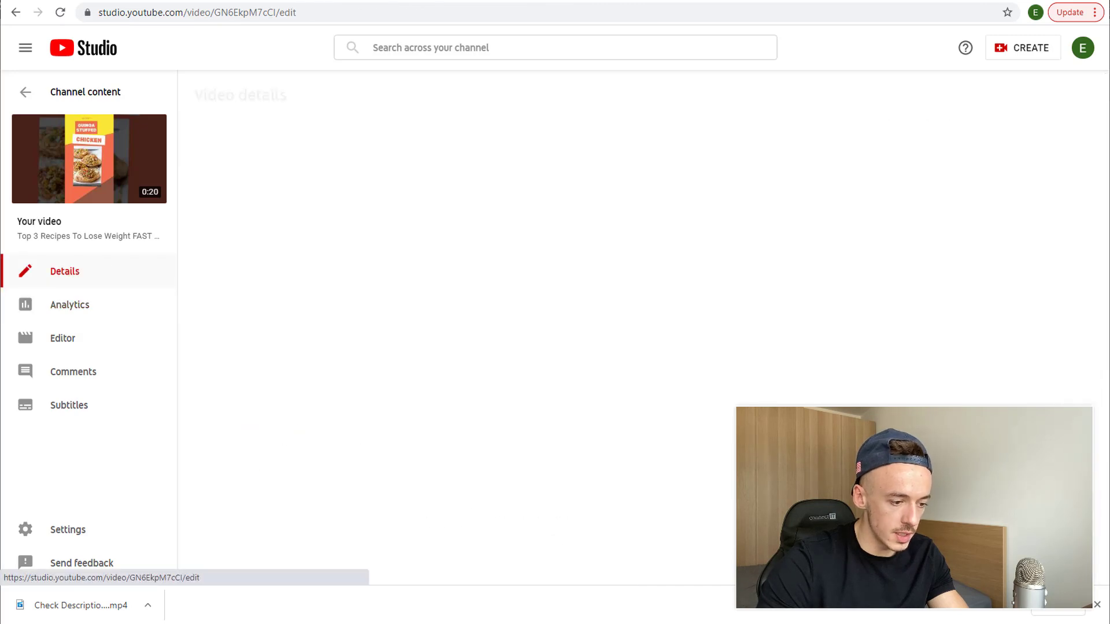
pyautogui.scroll(-8, 433, 346)
pyautogui.scroll(-3, 433, 347)
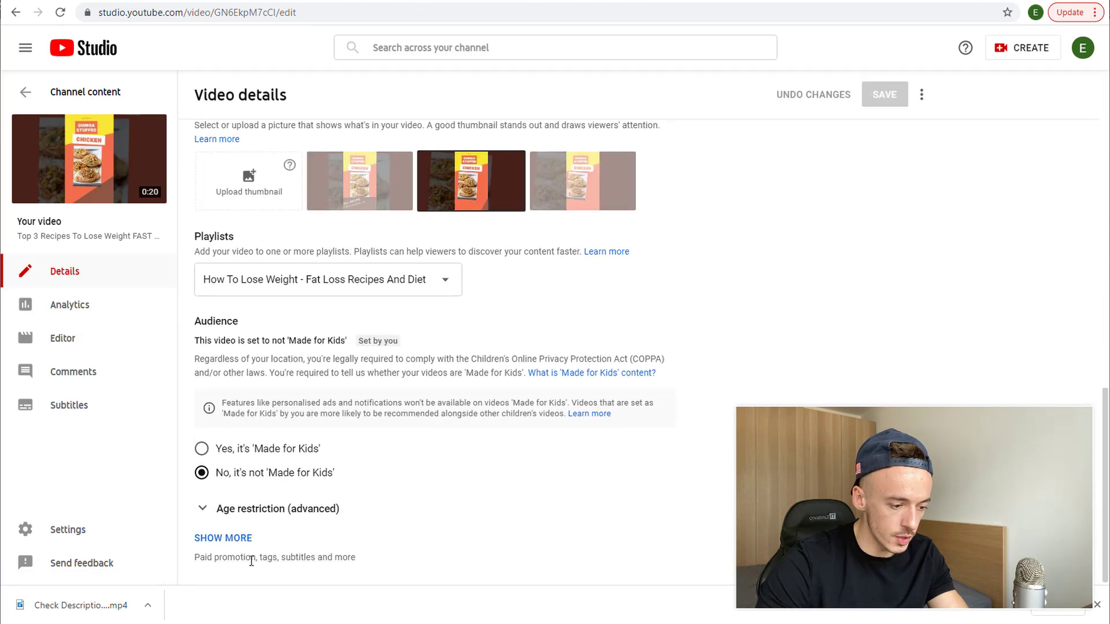
pyautogui.click(201, 538)
pyautogui.scroll(-8, 800, 393)
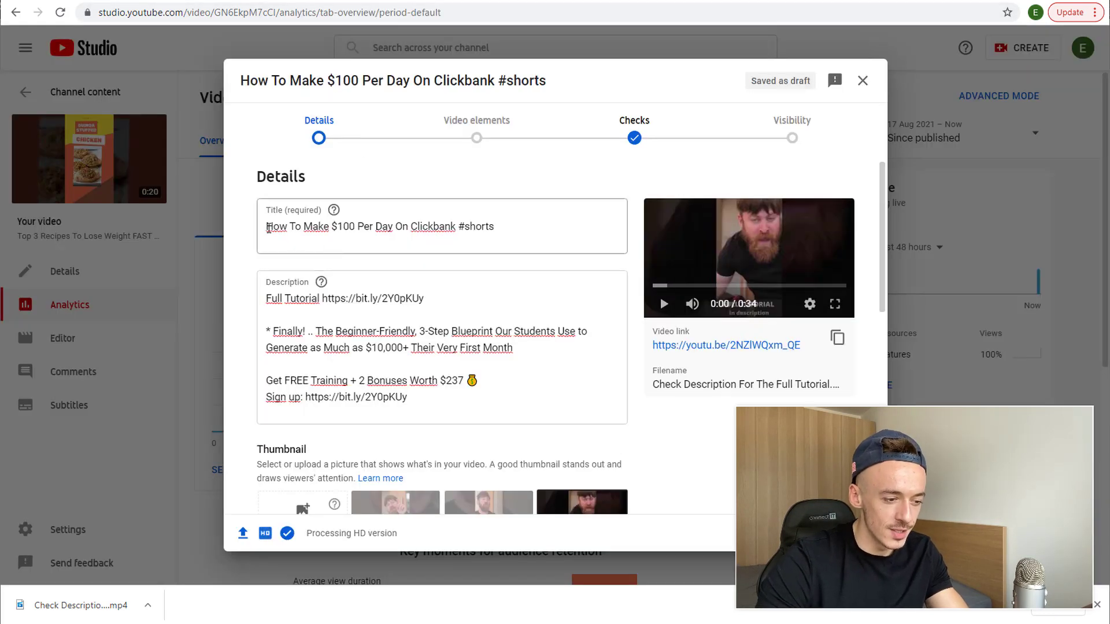
# Generate tags in Rapidtags for the title "How To Make $100 Per Day On Clickbank" and copy the whole tag set
pyautogui.moveTo(266, 226); pyautogui.dragTo(449, 226)
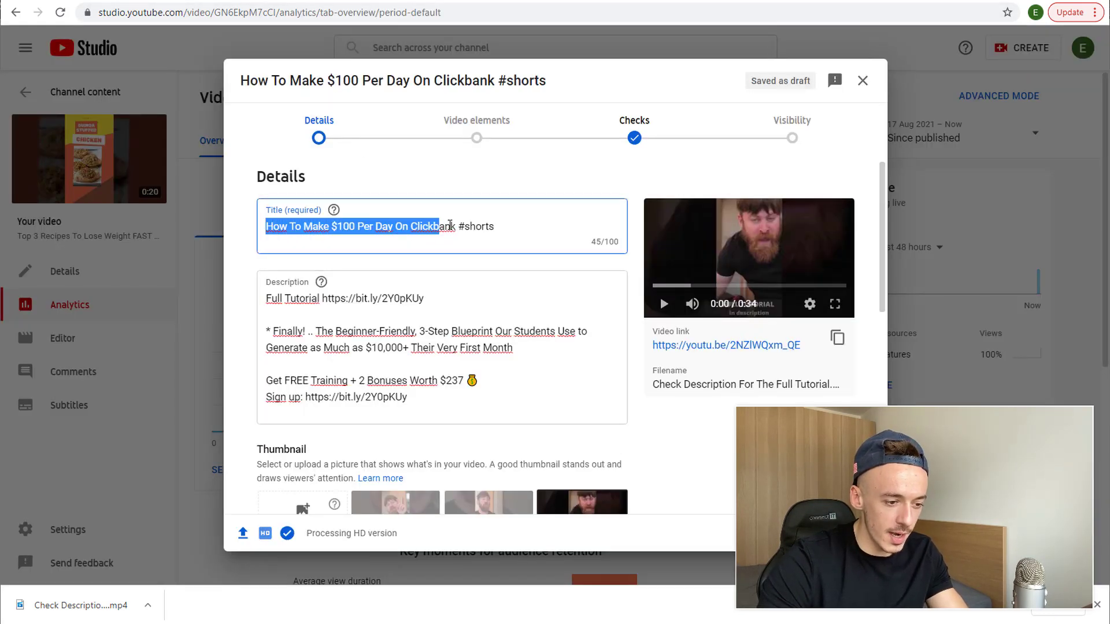
pyautogui.click(870, 8)
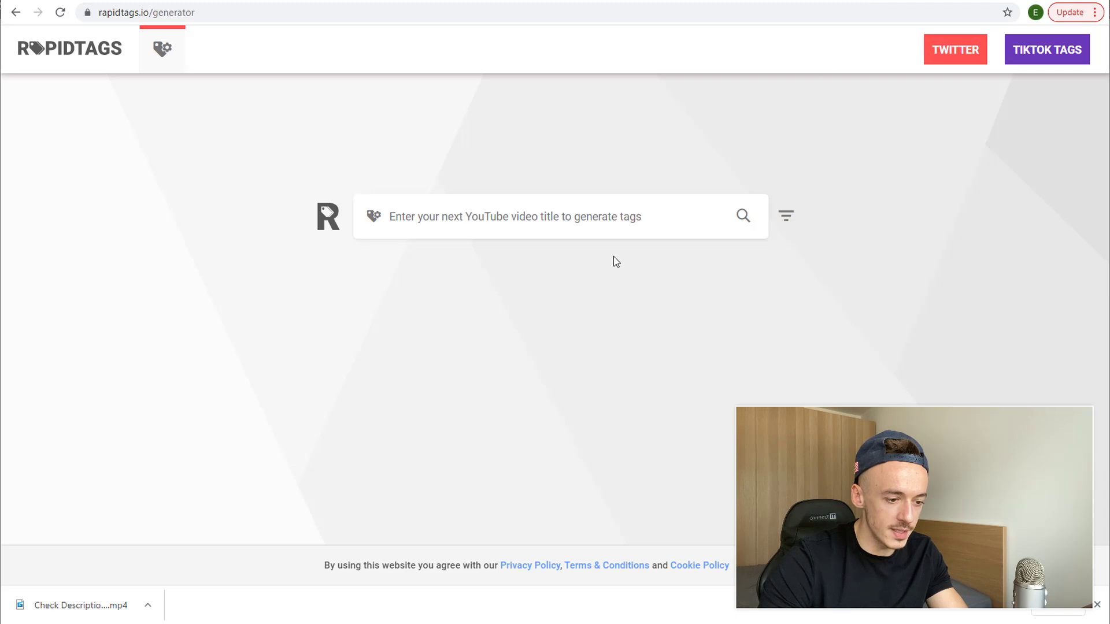
pyautogui.tripleClick(530, 224)
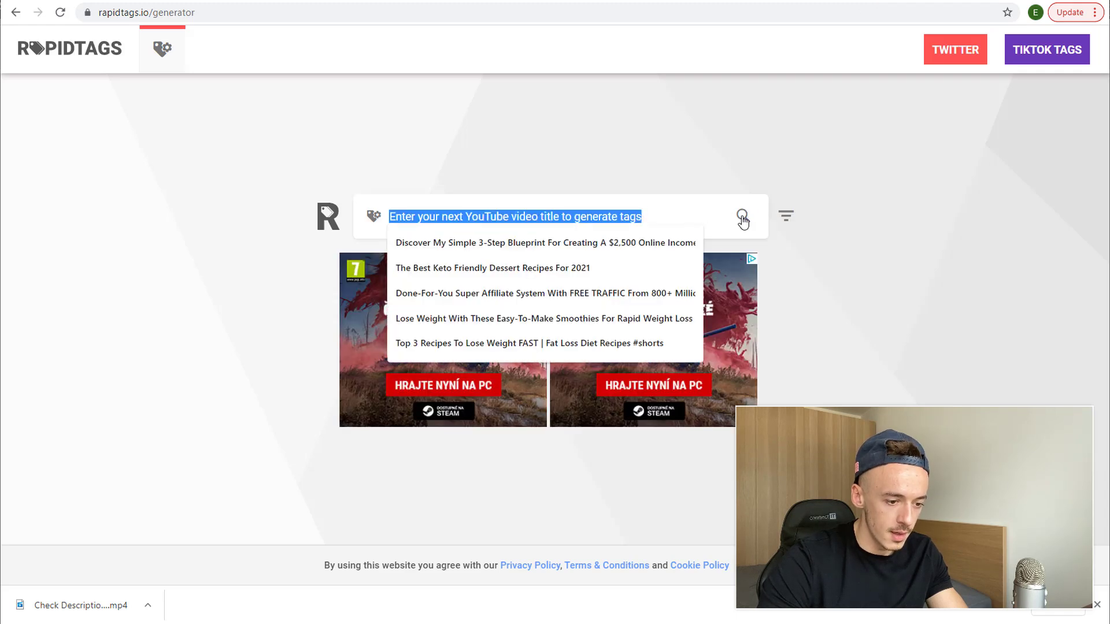
pyautogui.hotkey('ctrl', 'a')
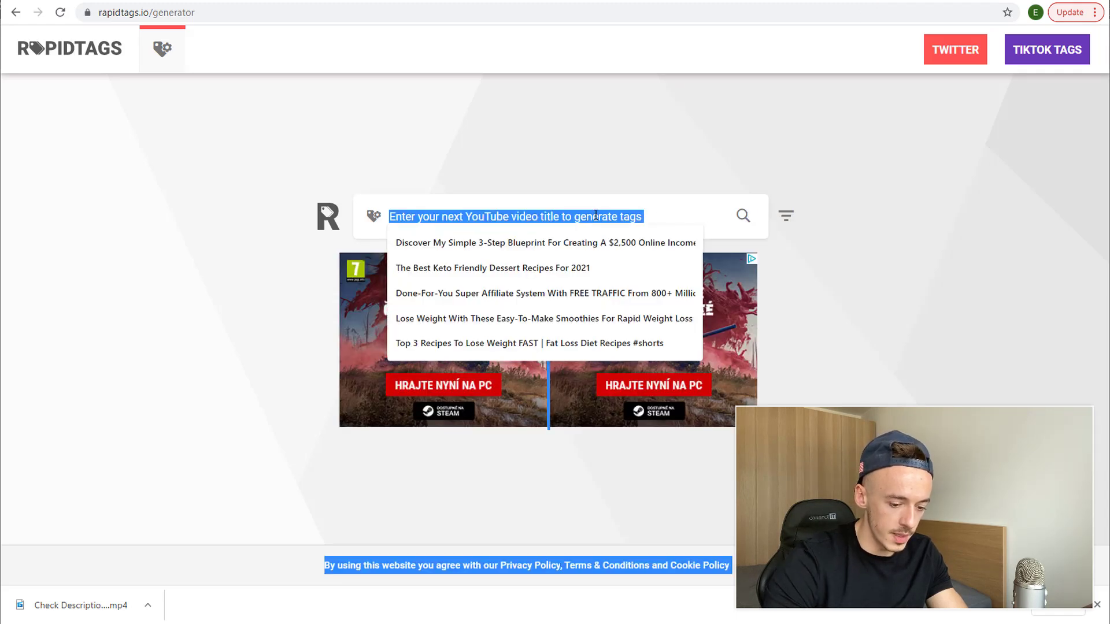
pyautogui.click(596, 215)
pyautogui.write('How To Make $100 Per Day On Clickbank')
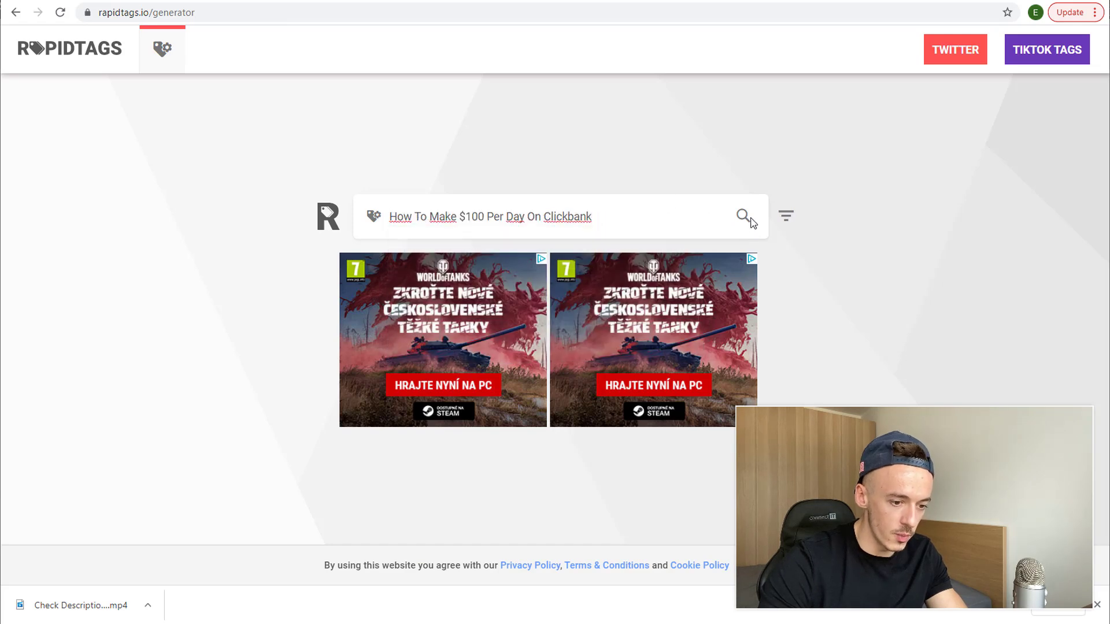
pyautogui.click(741, 218)
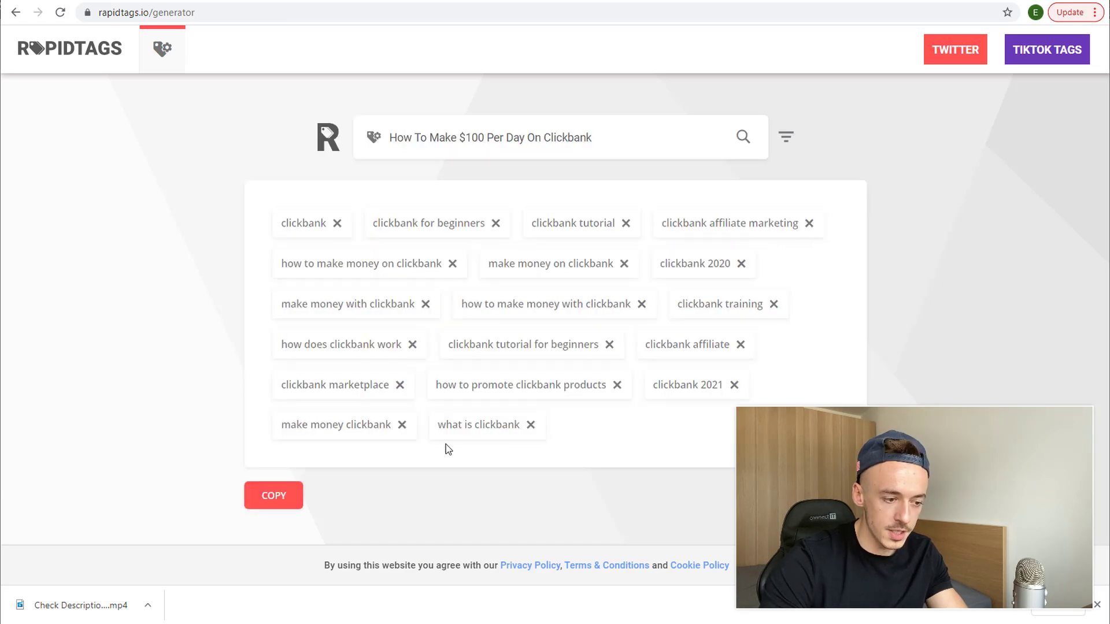
pyautogui.click(280, 495)
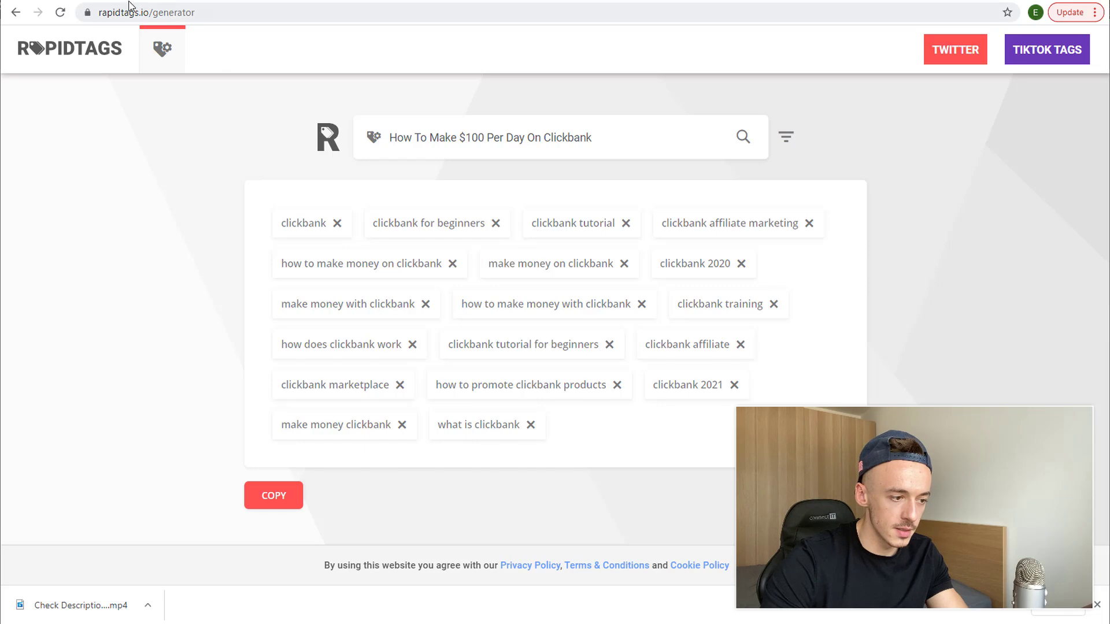
# Return to the YouTube upload and add "Ignore these" below the description's sign-up line, followed by the copied tags
pyautogui.hotkey('ctrl', 'Tab')
pyautogui.scroll(-4, 677, 441)
pyautogui.scroll(2, 594, 389)
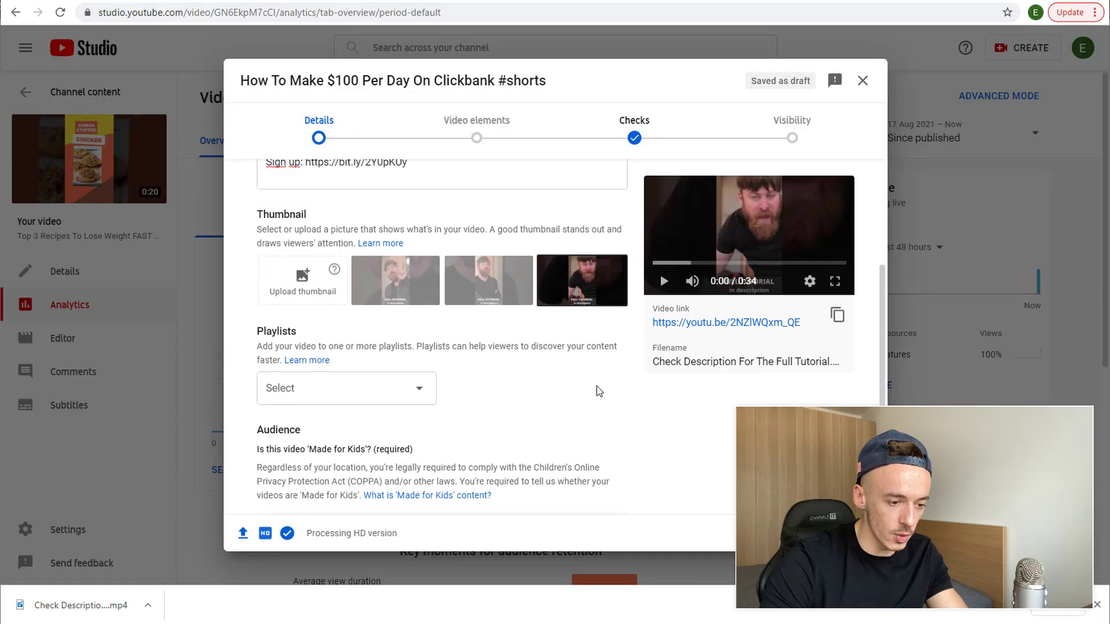
pyautogui.tripleClick(471, 261)
pyautogui.click(471, 261)
pyautogui.press('Return')
pyautogui.press('Return')
pyautogui.press('Return')
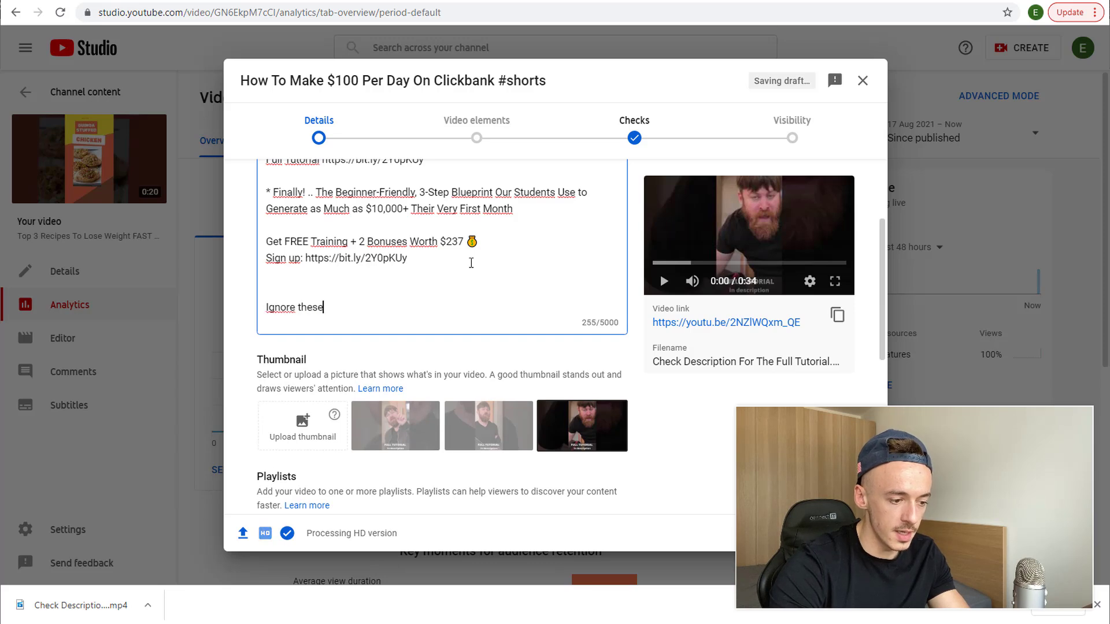
pyautogui.write('Ignore these')
pyautogui.press('Return')
pyautogui.hotkey('ctrl', 'v')
# Reveal the upload's additional settings and paste the copied ClickBank tags as the video's tags
pyautogui.scroll(-5, 677, 410)
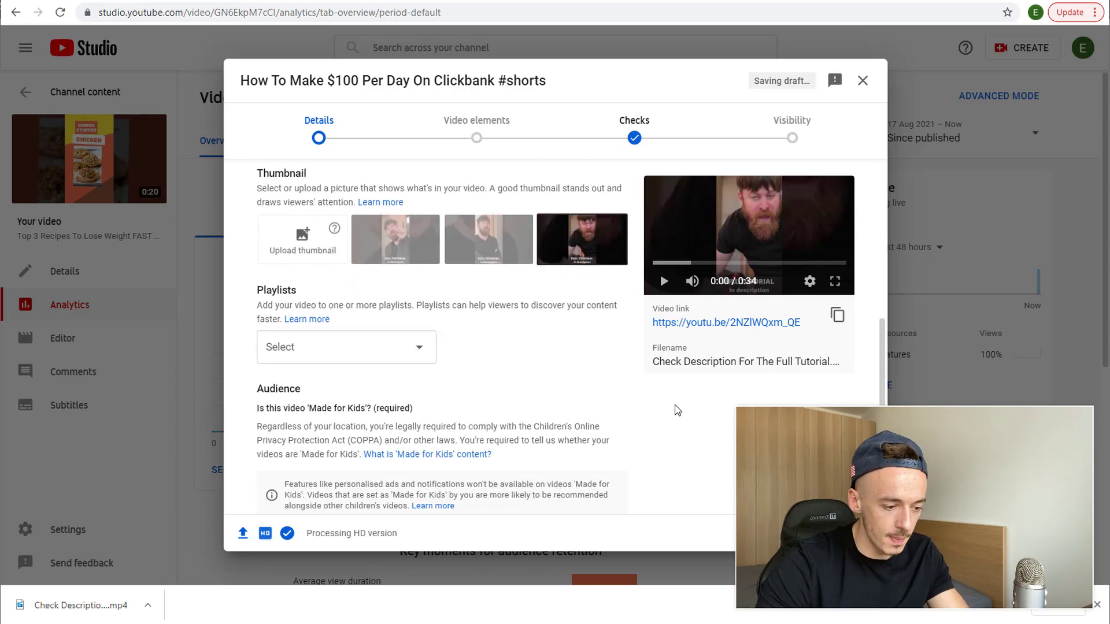
pyautogui.scroll(-3, 591, 369)
pyautogui.click(292, 456)
pyautogui.scroll(-6, 451, 405)
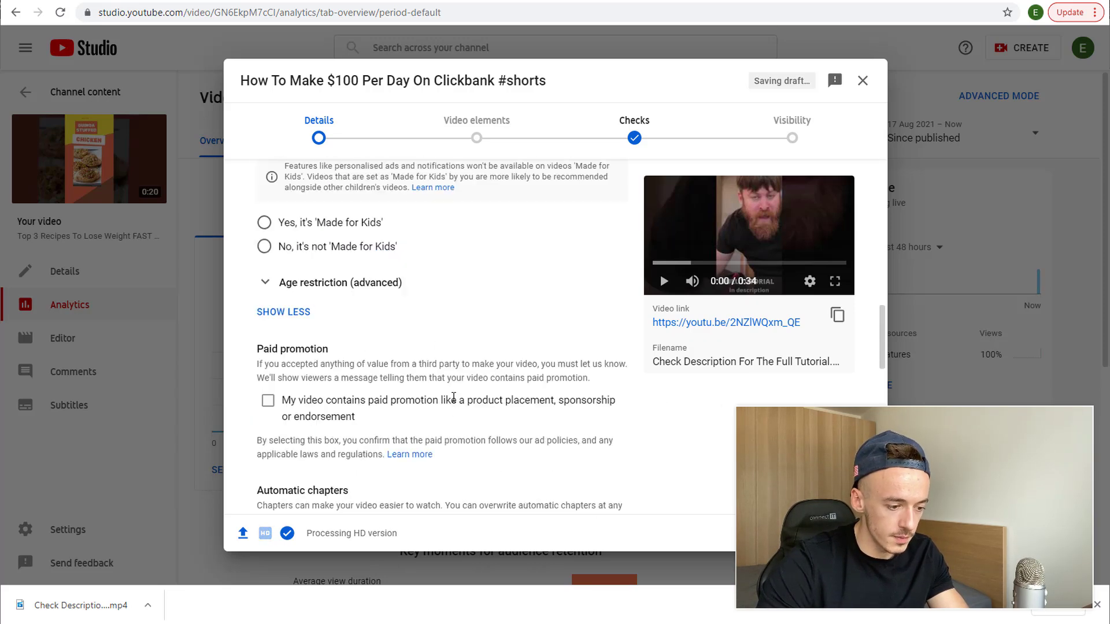
pyautogui.click(332, 424)
pyautogui.hotkey('ctrl', 'v')
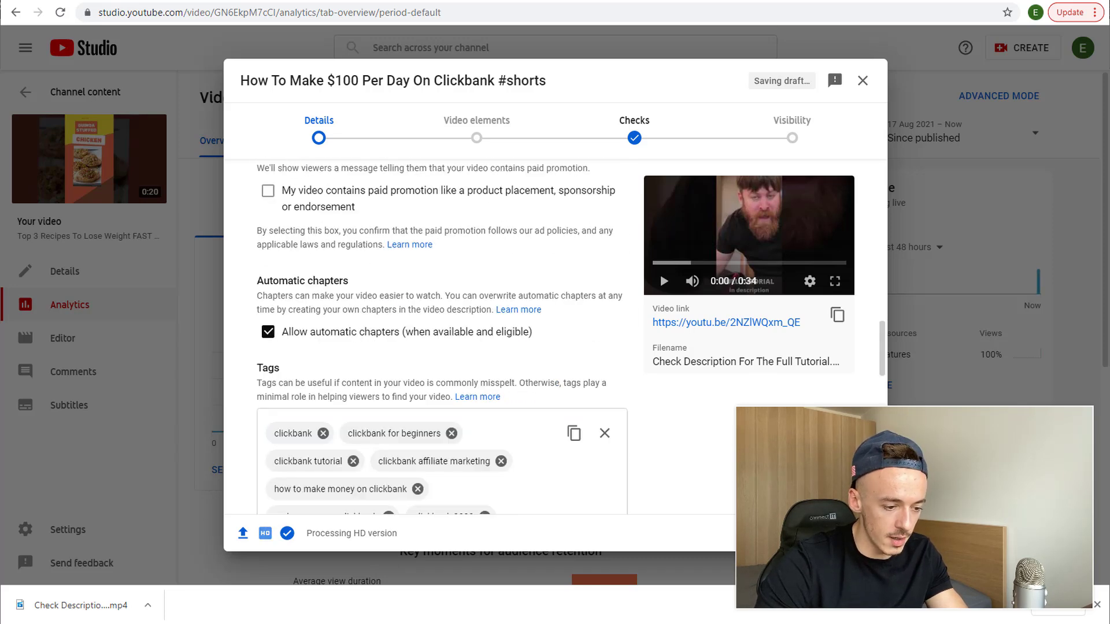
# Add the tags "clickbank shorts" and "#shorts" at the end of the video's tag list
pyautogui.scroll(-6, 731, 444)
pyautogui.scroll(2, 611, 407)
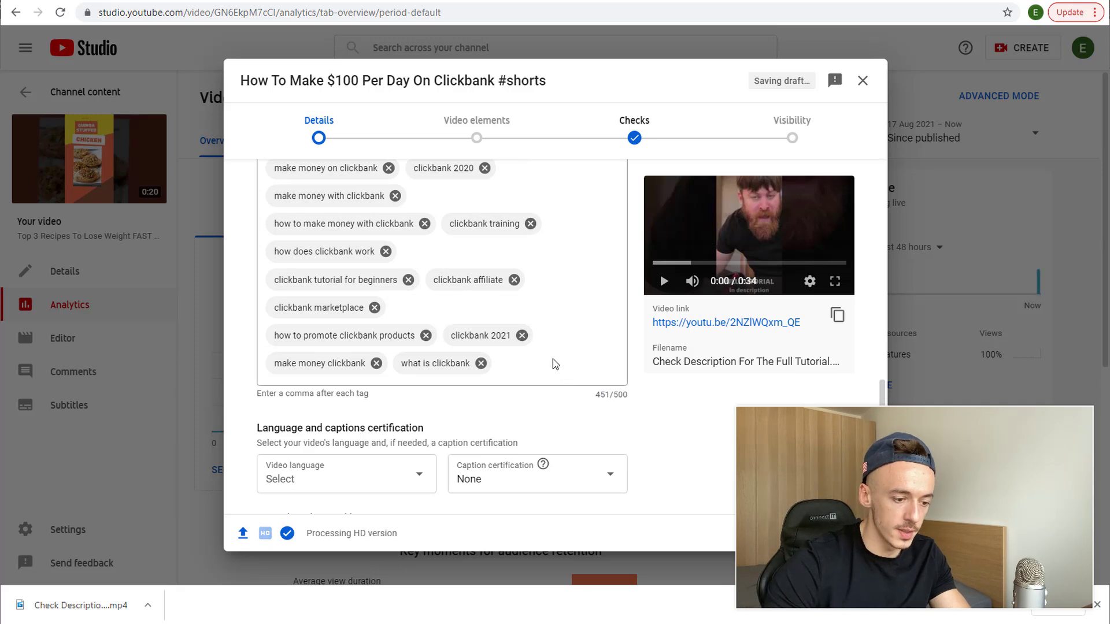
pyautogui.click(506, 363)
pyautogui.write('clickba')
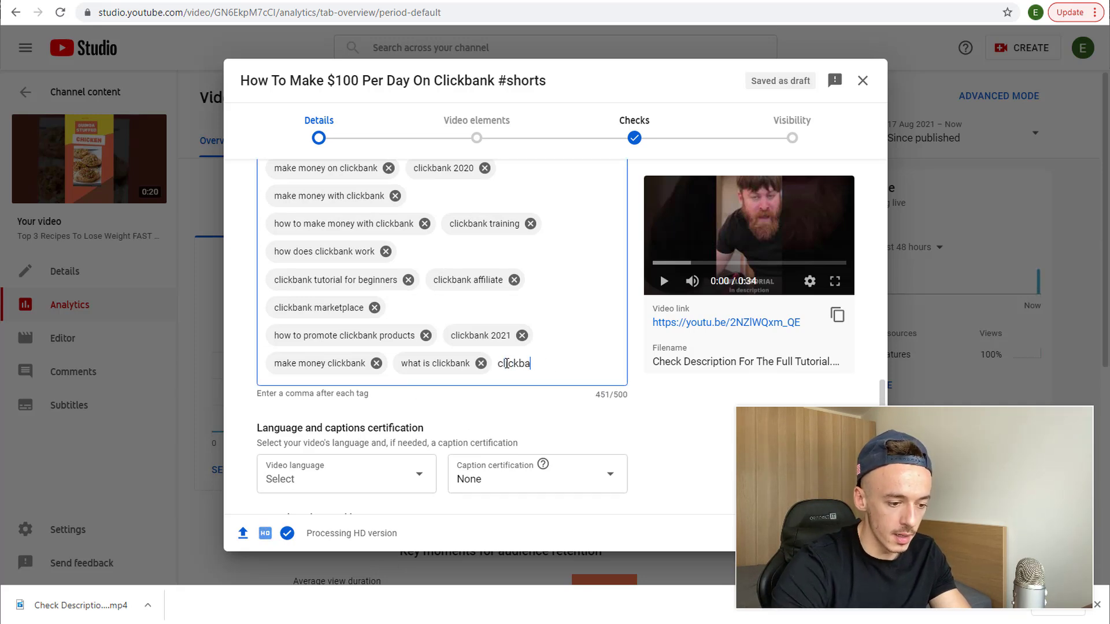
pyautogui.write('nk shorts,')
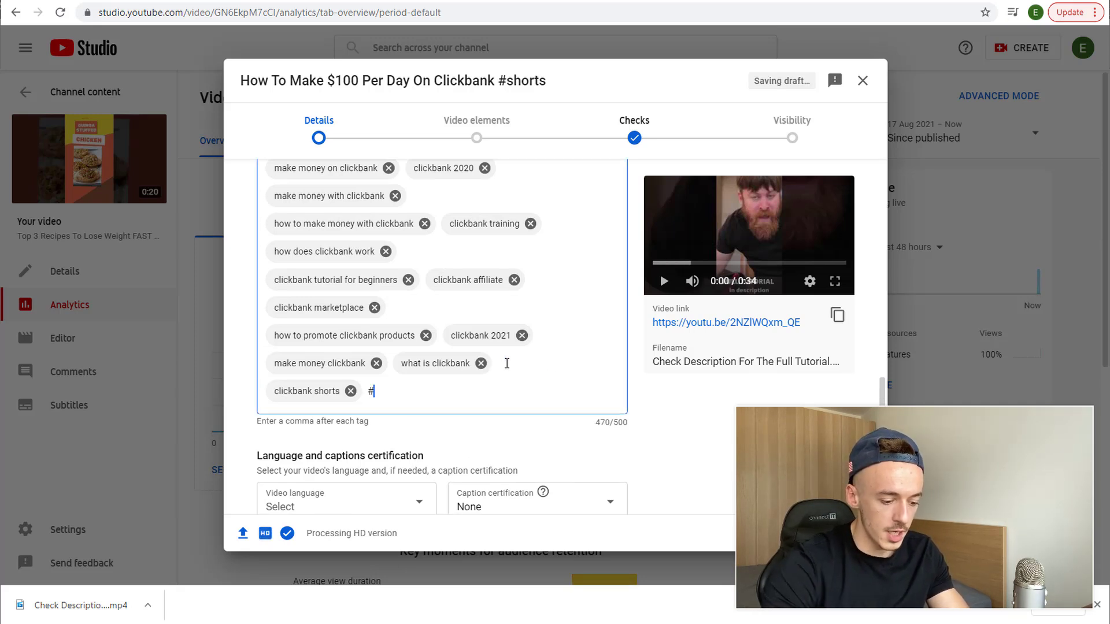
pyautogui.write('#shorts,')
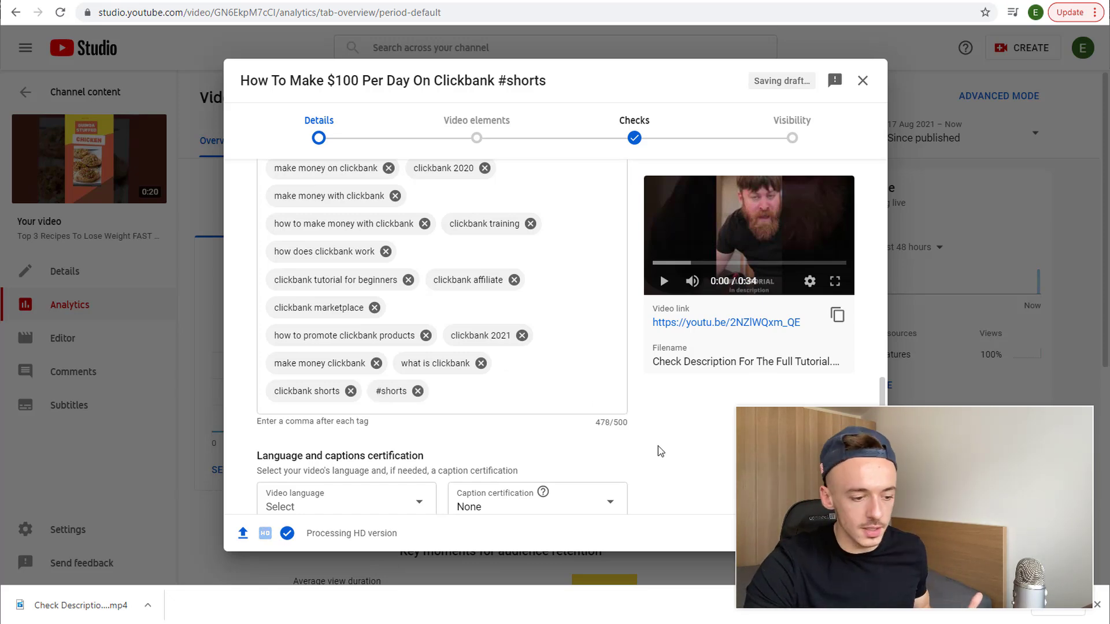
# Set the video language to English and the caption certification to "This content has never aired on television in the US"
pyautogui.scroll(-2, 616, 416)
pyautogui.click(395, 375)
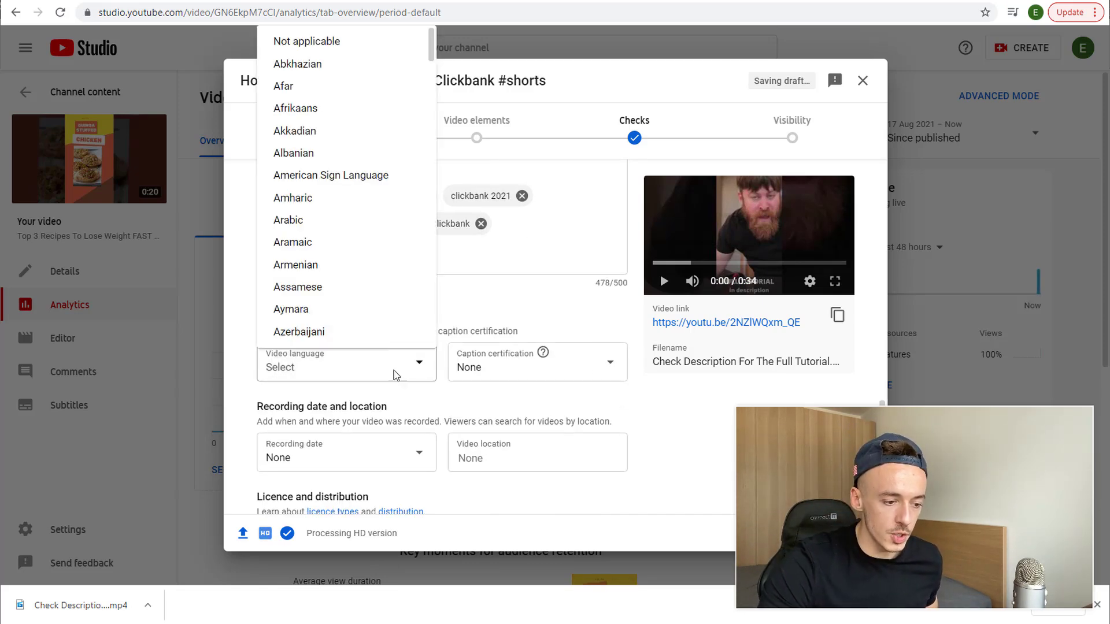
pyautogui.scroll(-12, 329, 223)
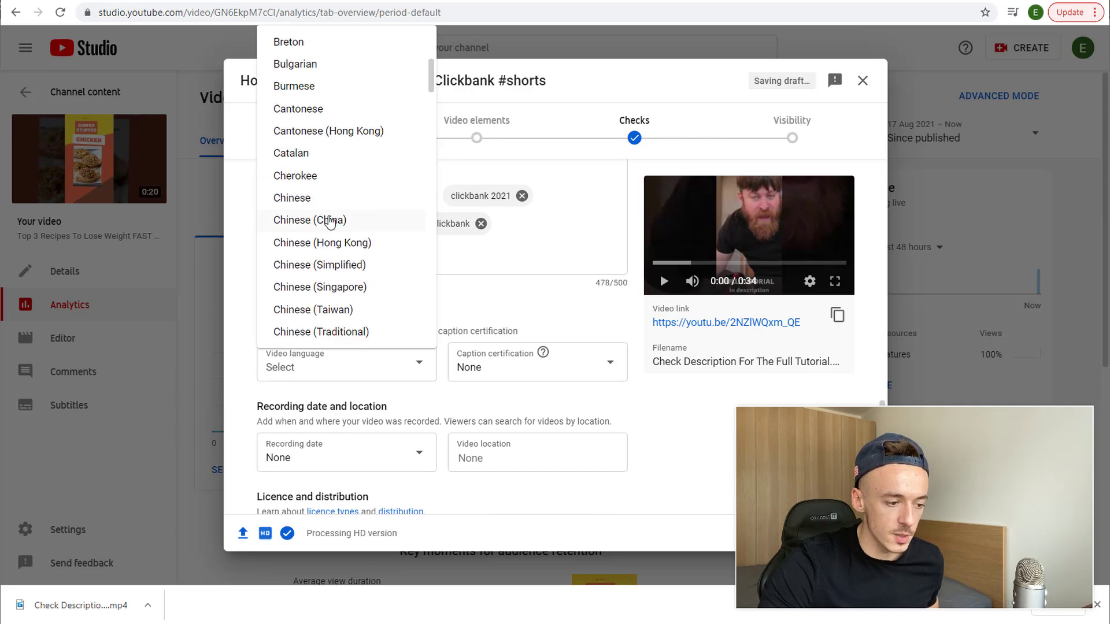
pyautogui.scroll(-4, 328, 223)
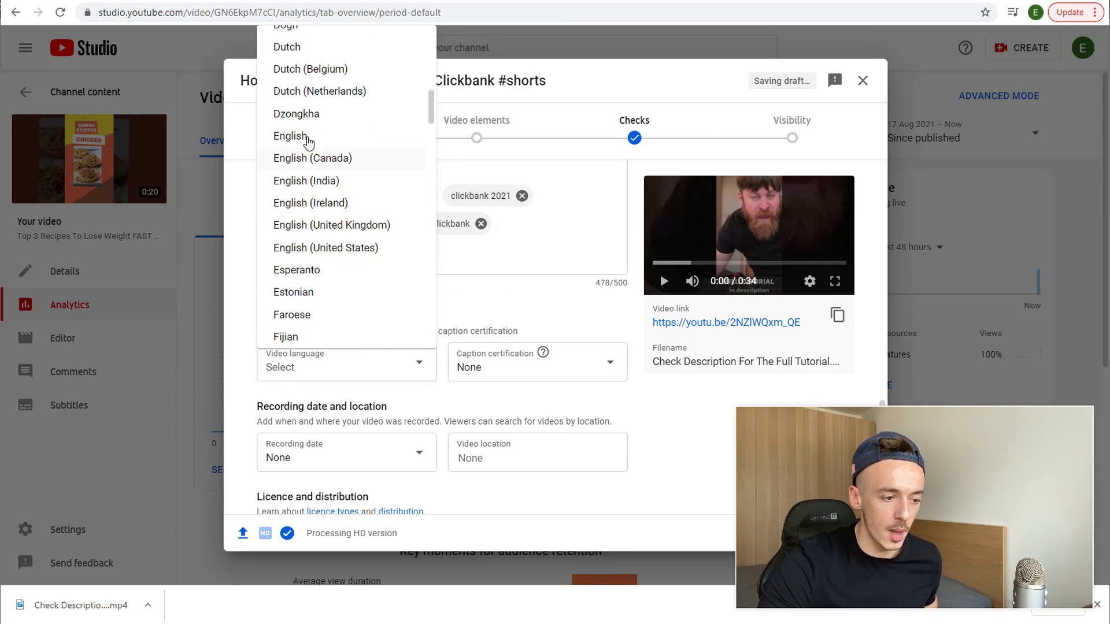
pyautogui.click(308, 142)
pyautogui.click(511, 368)
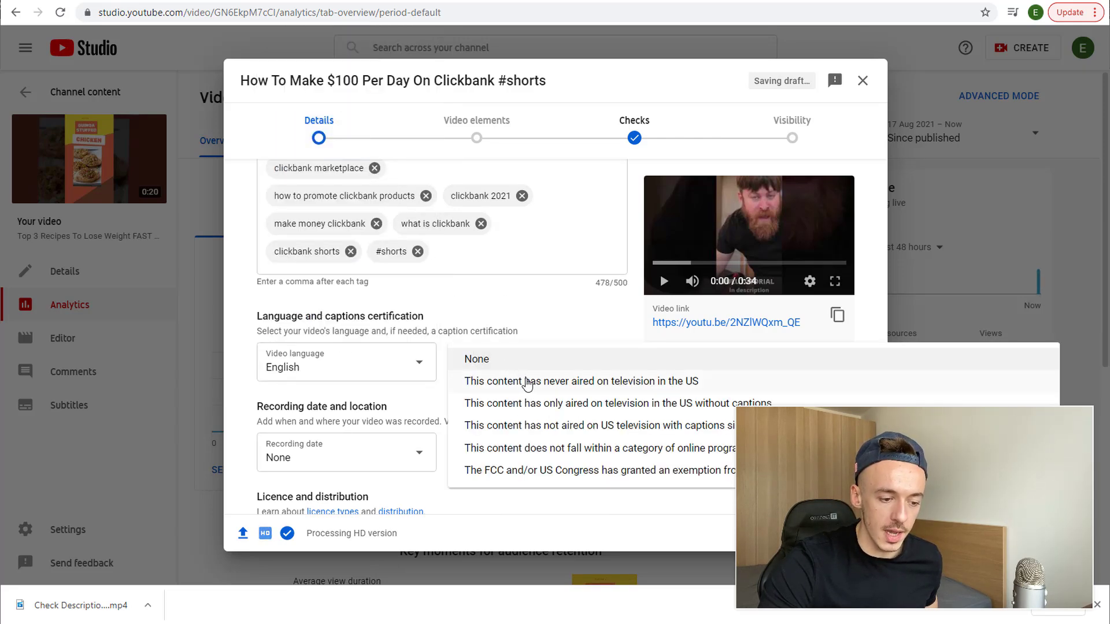
pyautogui.click(527, 381)
# Set the recording date to 30 Aug 2021 and the video location to United States
pyautogui.click(382, 451)
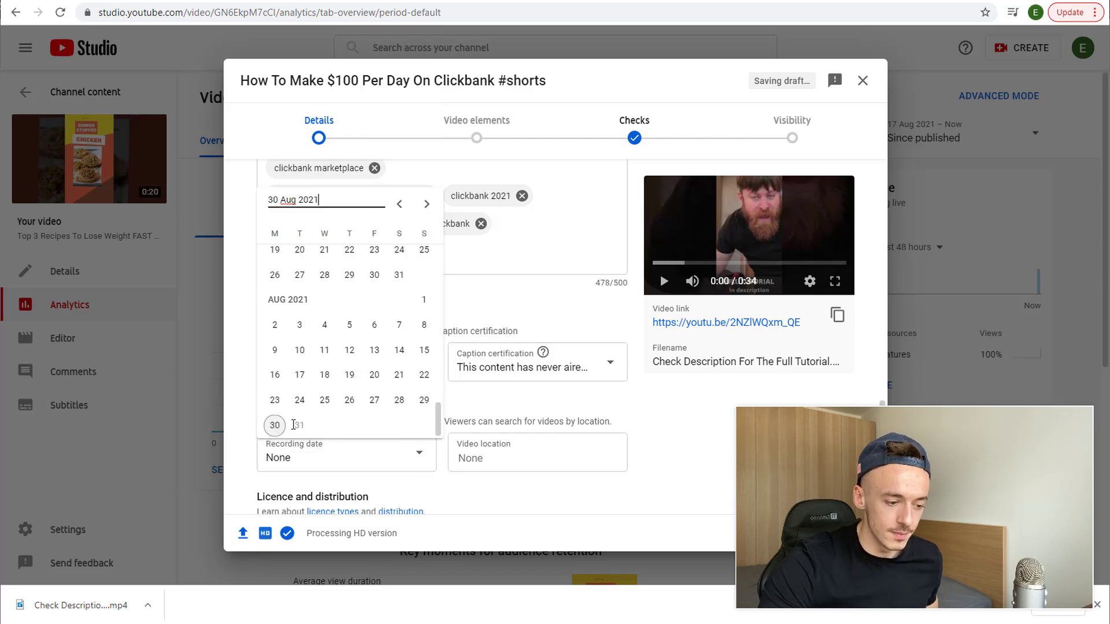
pyautogui.click(275, 425)
pyautogui.click(518, 452)
pyautogui.write('unite')
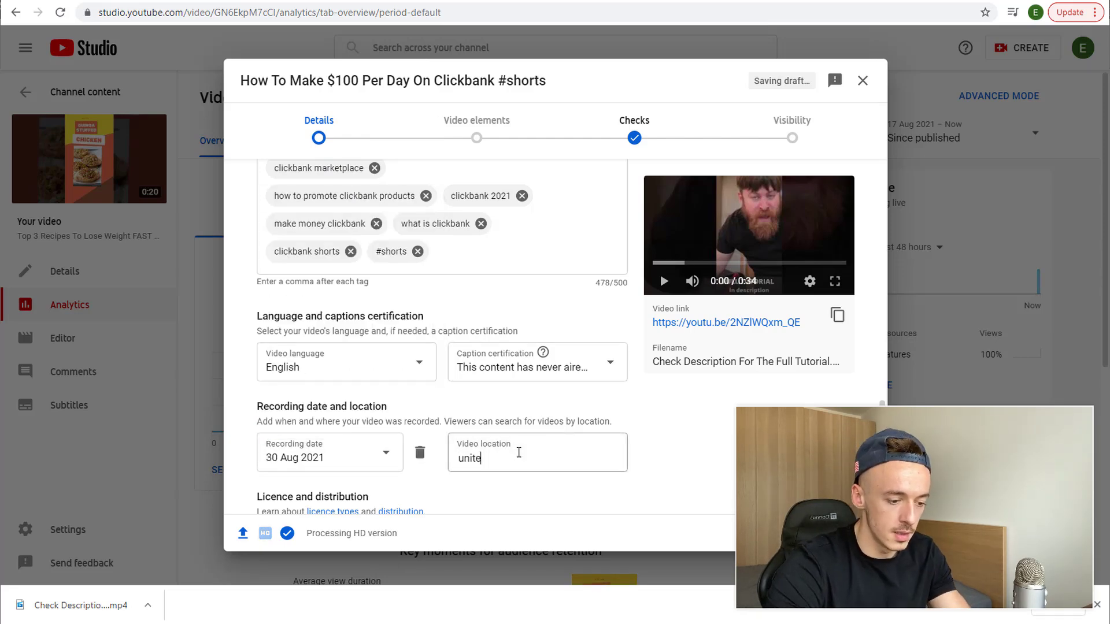
pyautogui.write('d states')
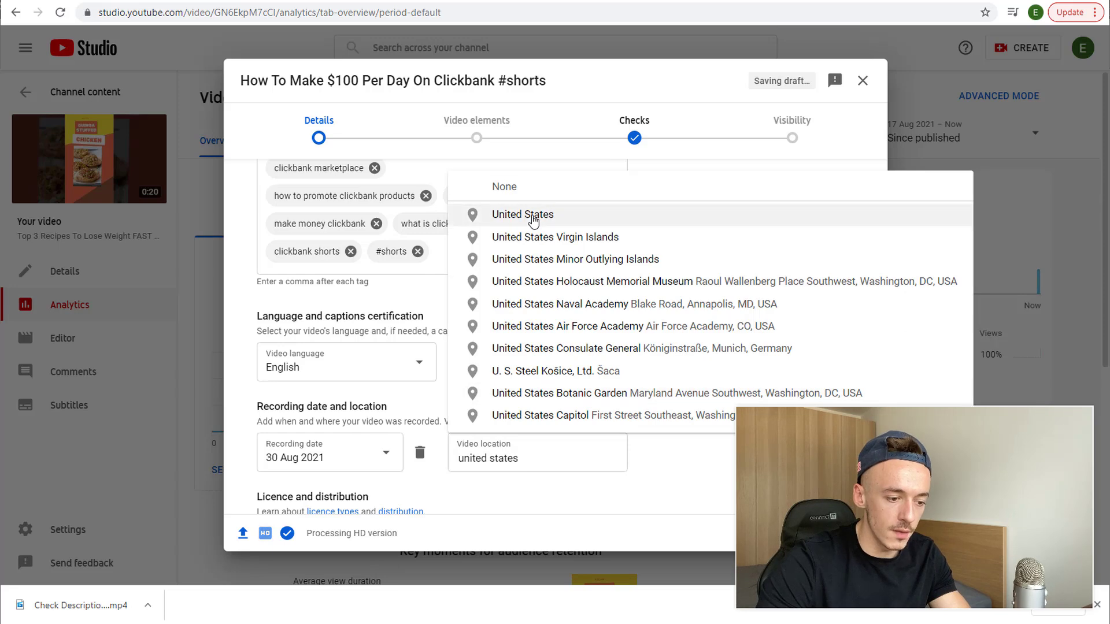
pyautogui.click(532, 217)
# Declare the video as not 'Made for Kids' and proceed to the video elements stage
pyautogui.scroll(-6, 726, 490)
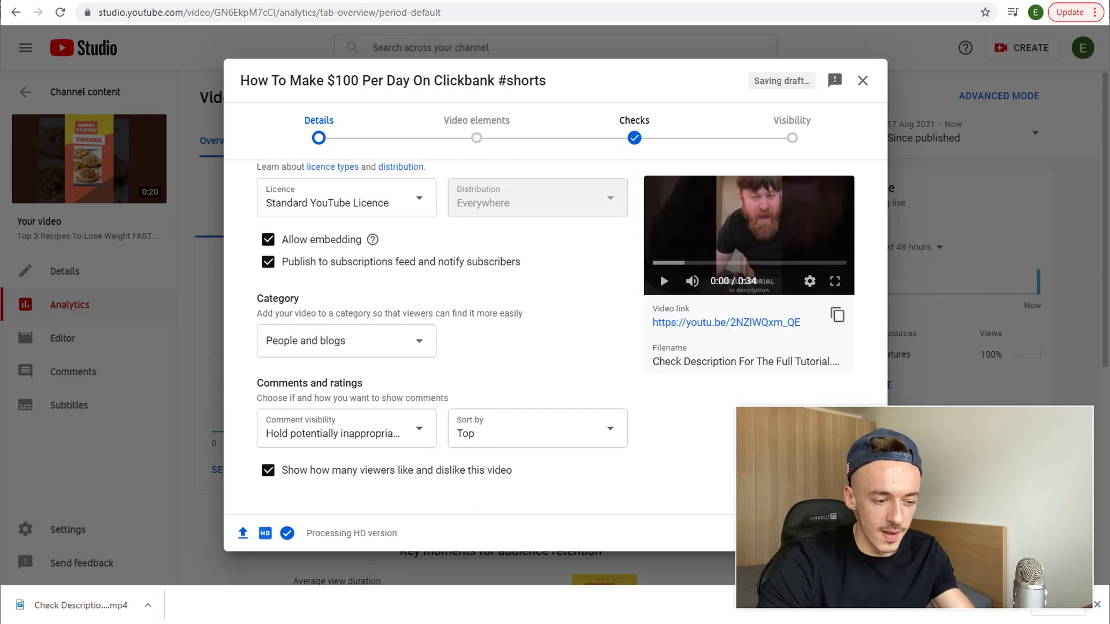
pyautogui.click(845, 532)
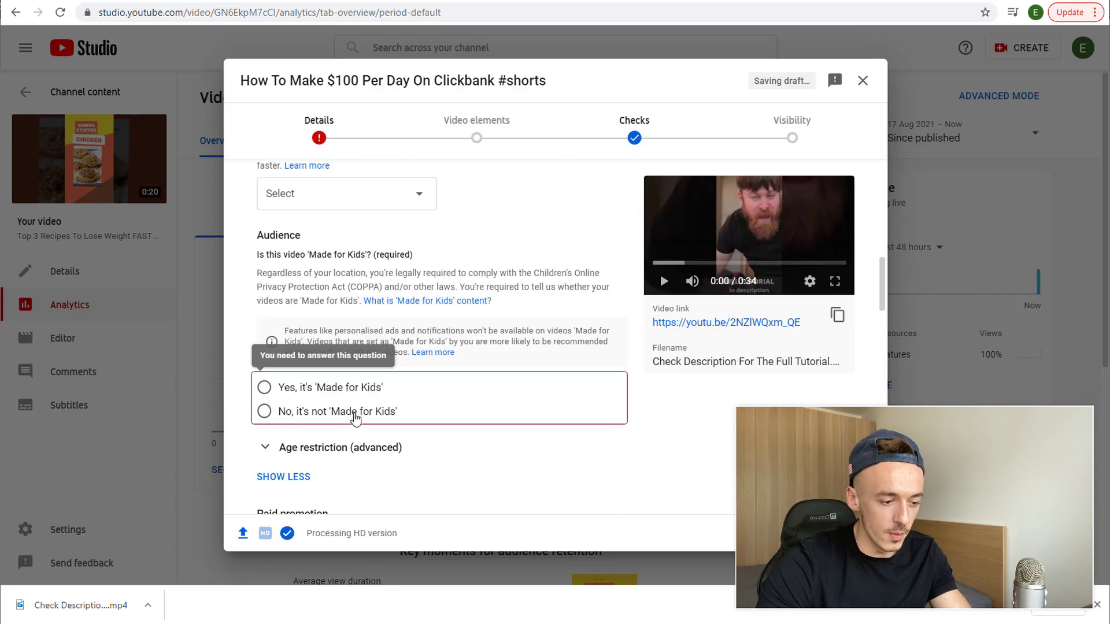
pyautogui.click(354, 414)
pyautogui.click(845, 532)
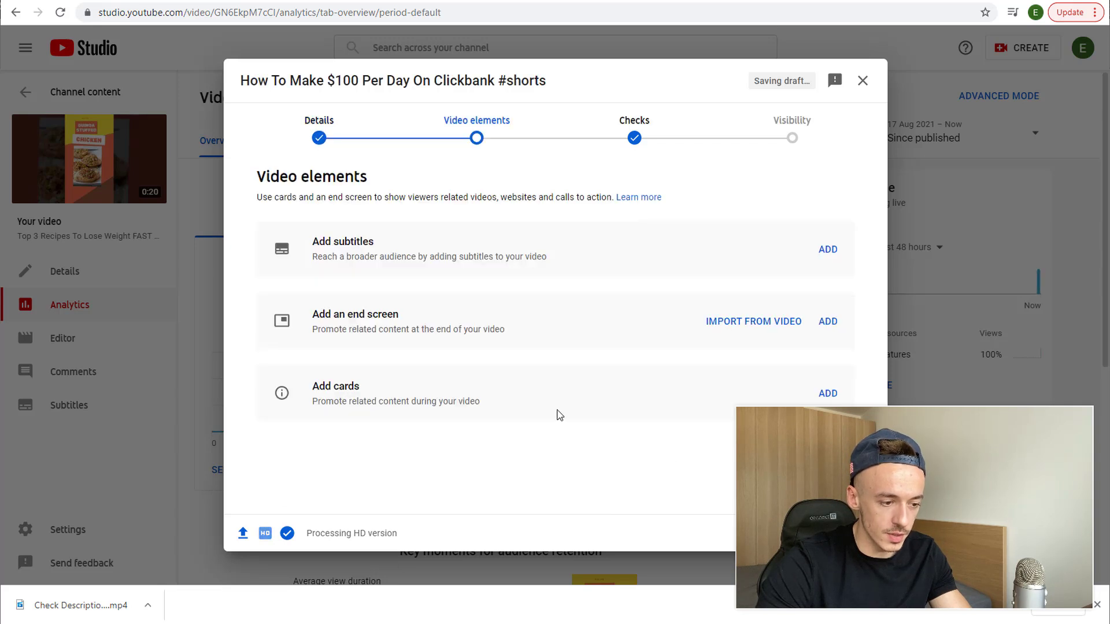
# Proceed past video elements and checks, publish the video with Public visibility, and dismiss the sharing dialog
pyautogui.click(845, 532)
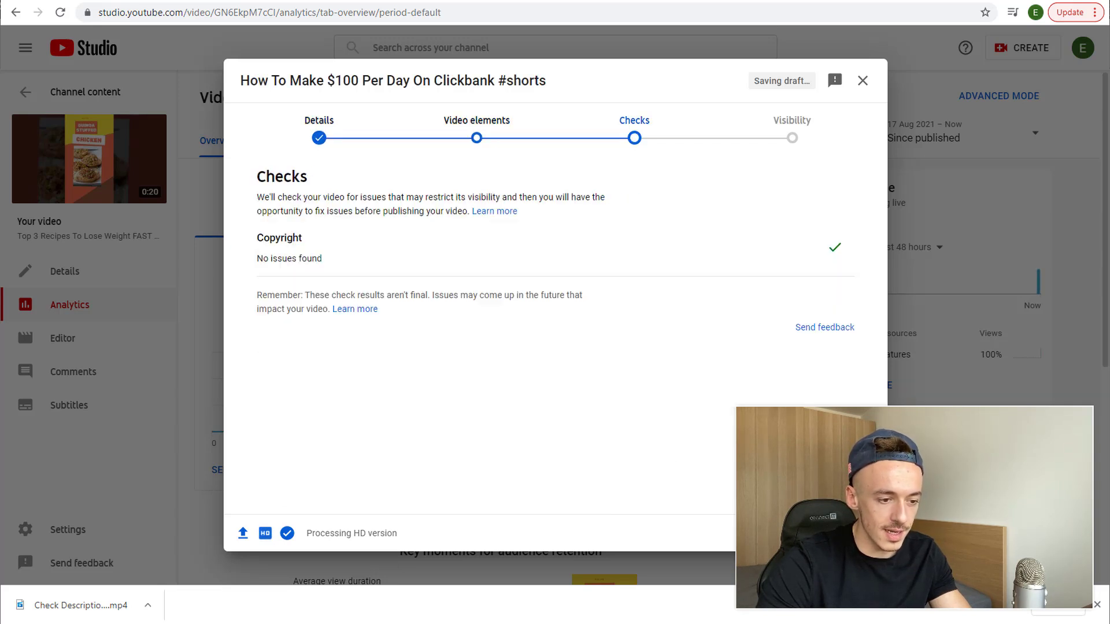
pyautogui.click(845, 532)
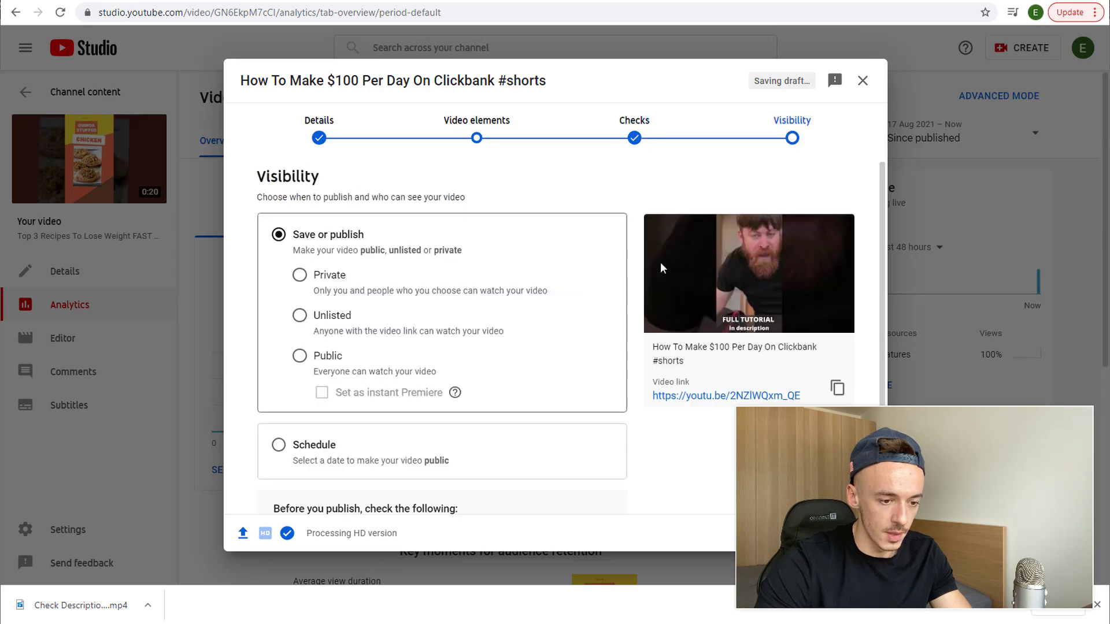
pyautogui.click(327, 352)
pyautogui.click(844, 532)
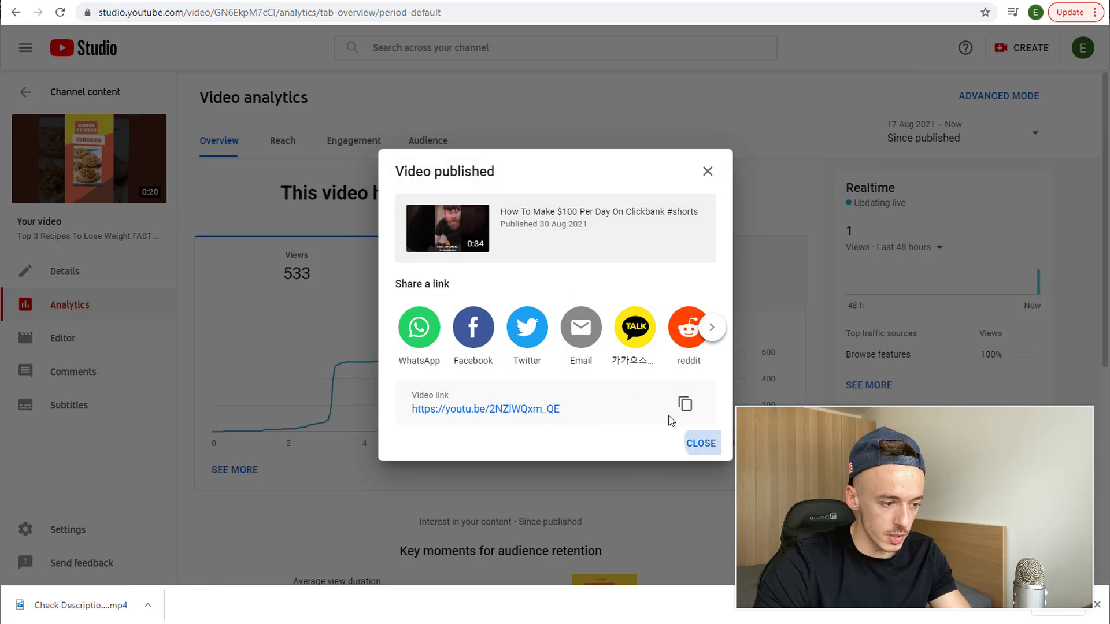
pyautogui.click(700, 442)
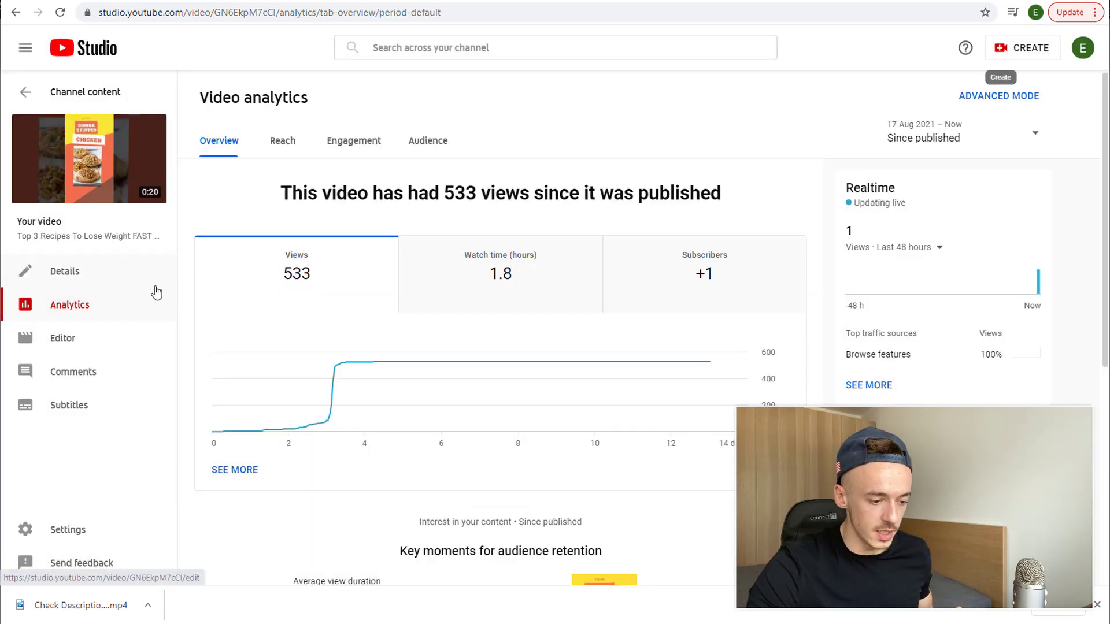
# Open the recipe video's details and examine its description, playlist, audience setting and tags
pyautogui.click(72, 280)
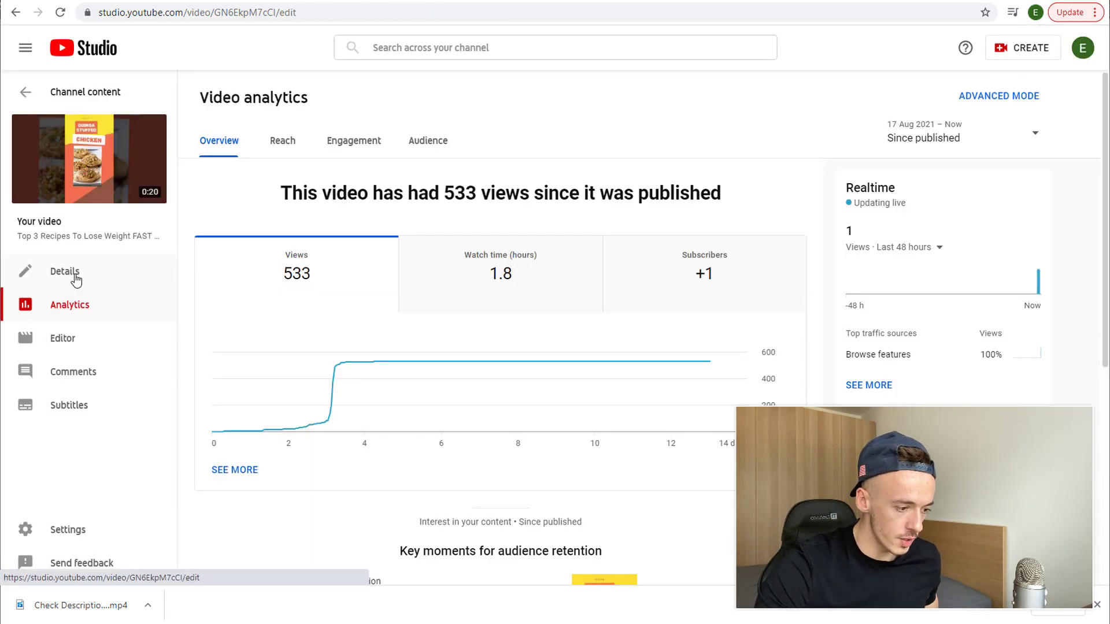
pyautogui.scroll(-6, 994, 288)
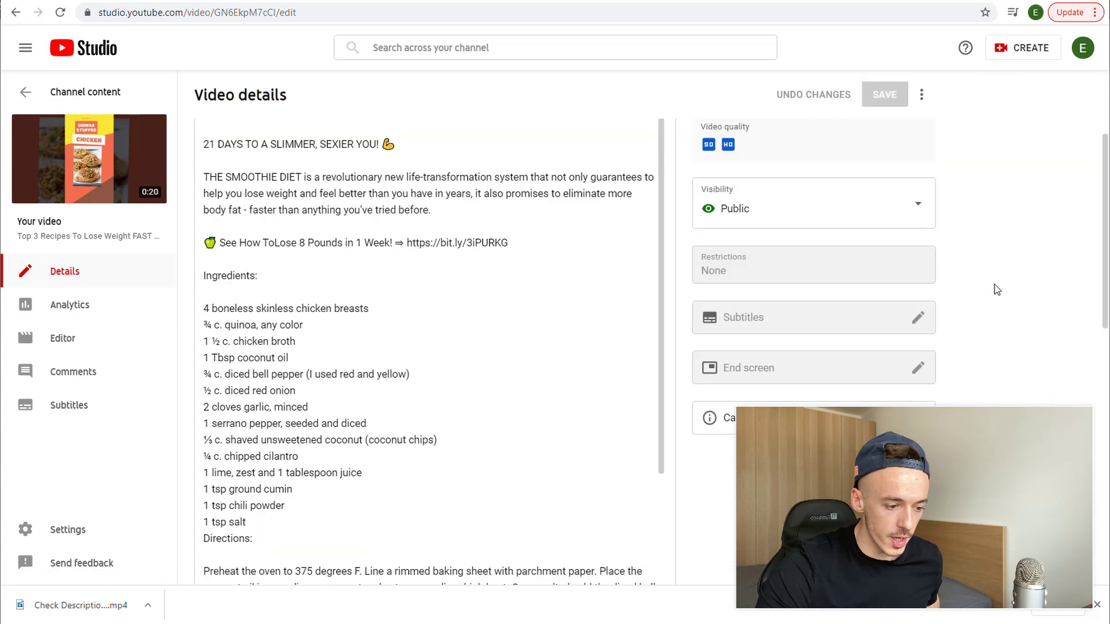
pyautogui.scroll(-2, 568, 383)
pyautogui.scroll(-10, 568, 383)
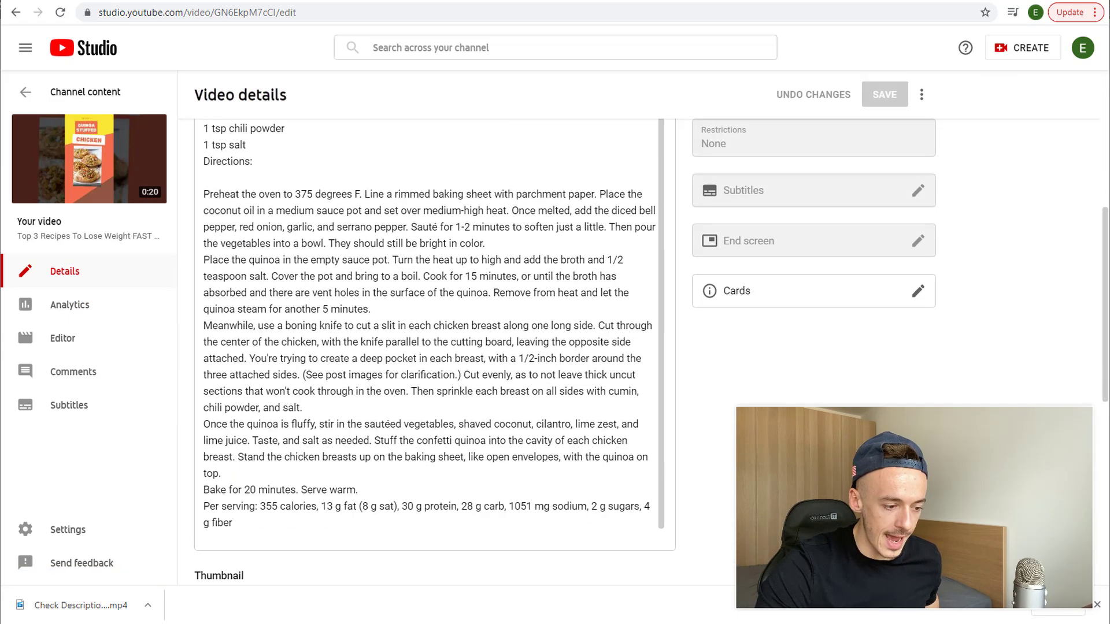
pyautogui.click(224, 538)
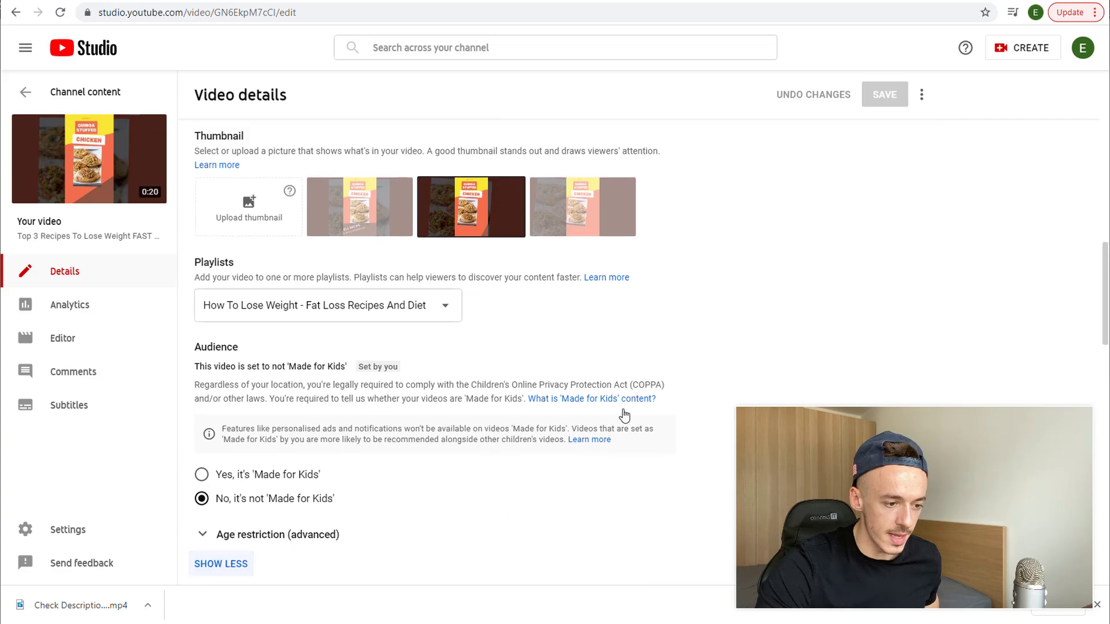
pyautogui.scroll(5, 769, 378)
pyautogui.scroll(-8, 769, 378)
pyautogui.scroll(-8, 770, 381)
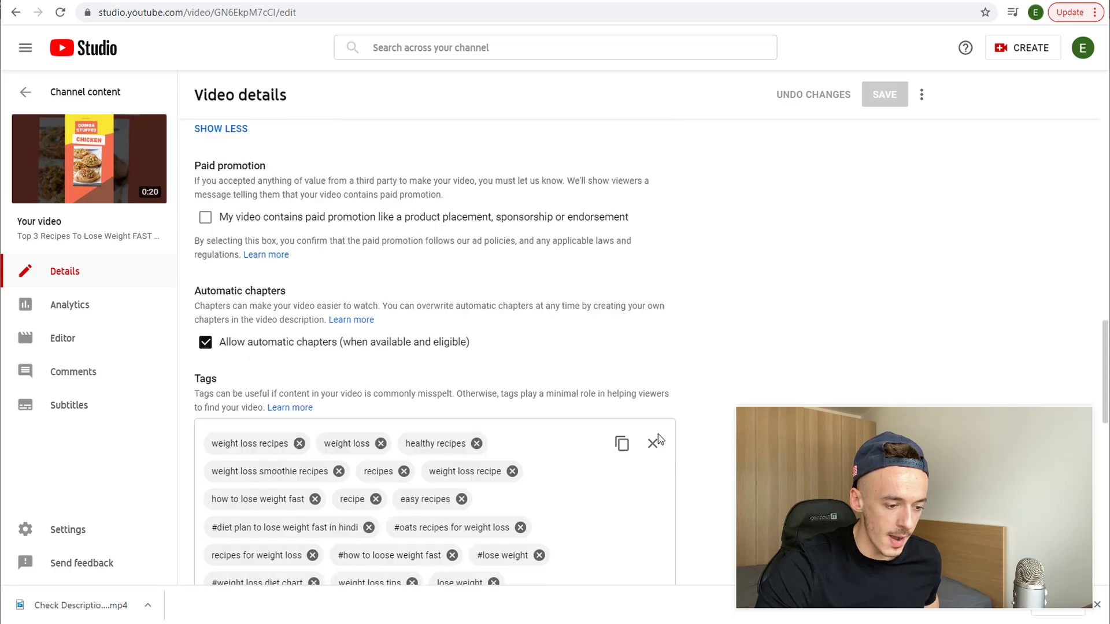
# Check which playlist the recipe video is assigned to and return to the channel content list
pyautogui.scroll(10, 664, 485)
pyautogui.scroll(1, 429, 370)
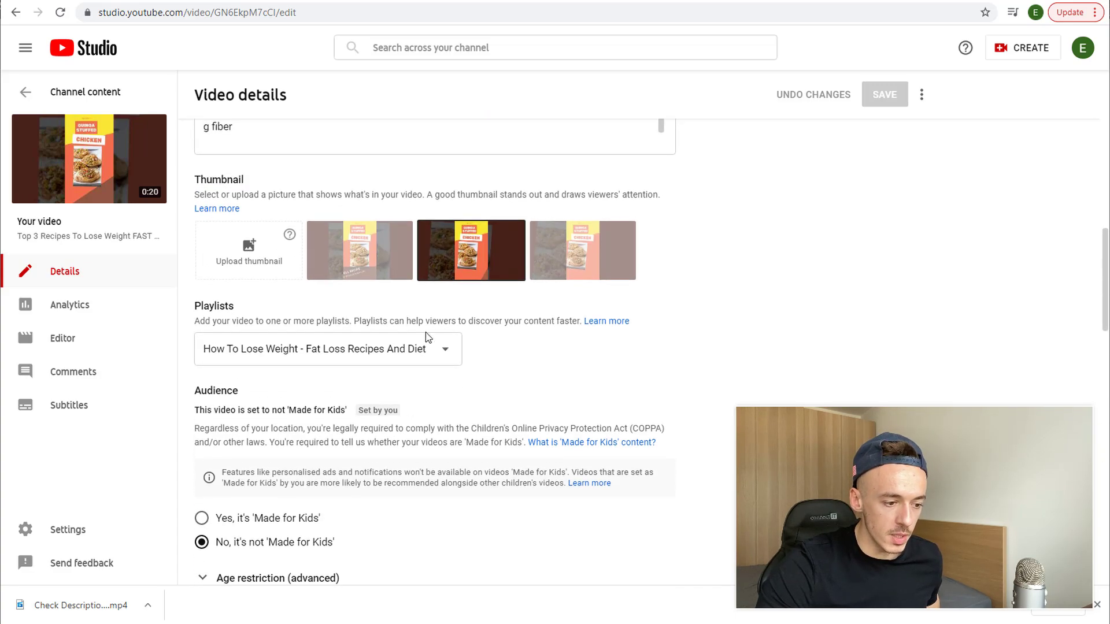
pyautogui.click(428, 349)
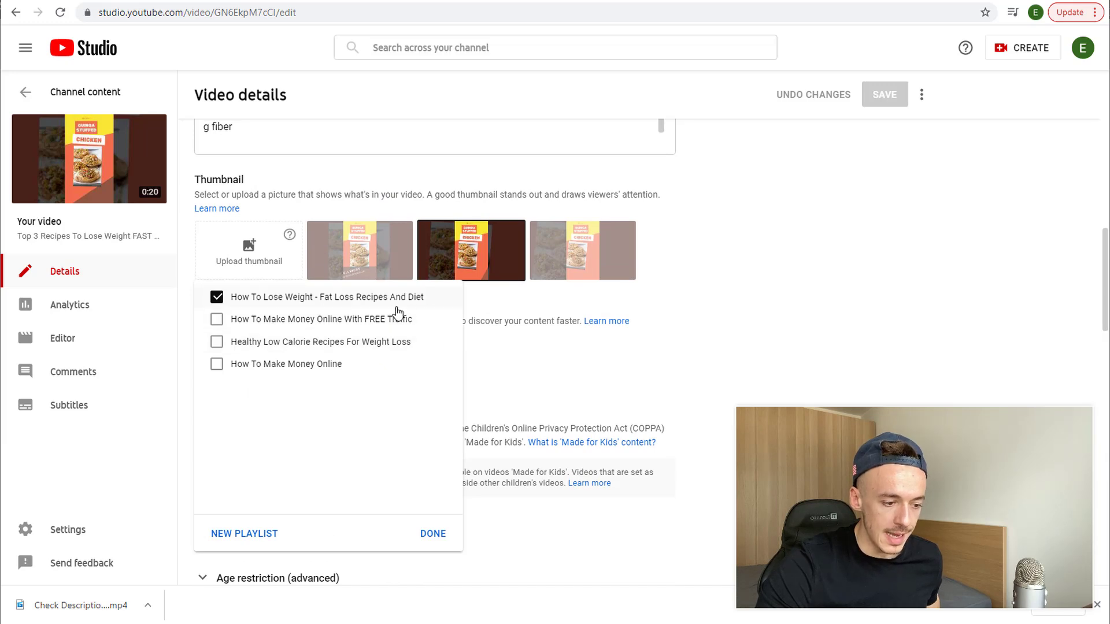
pyautogui.click(38, 98)
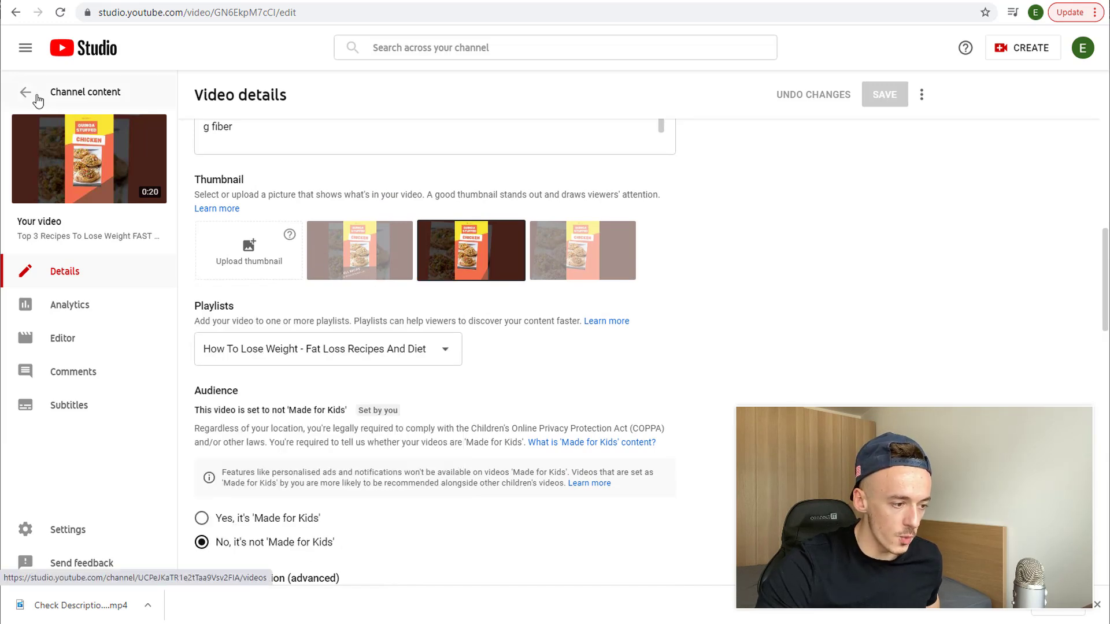
pyautogui.click(37, 98)
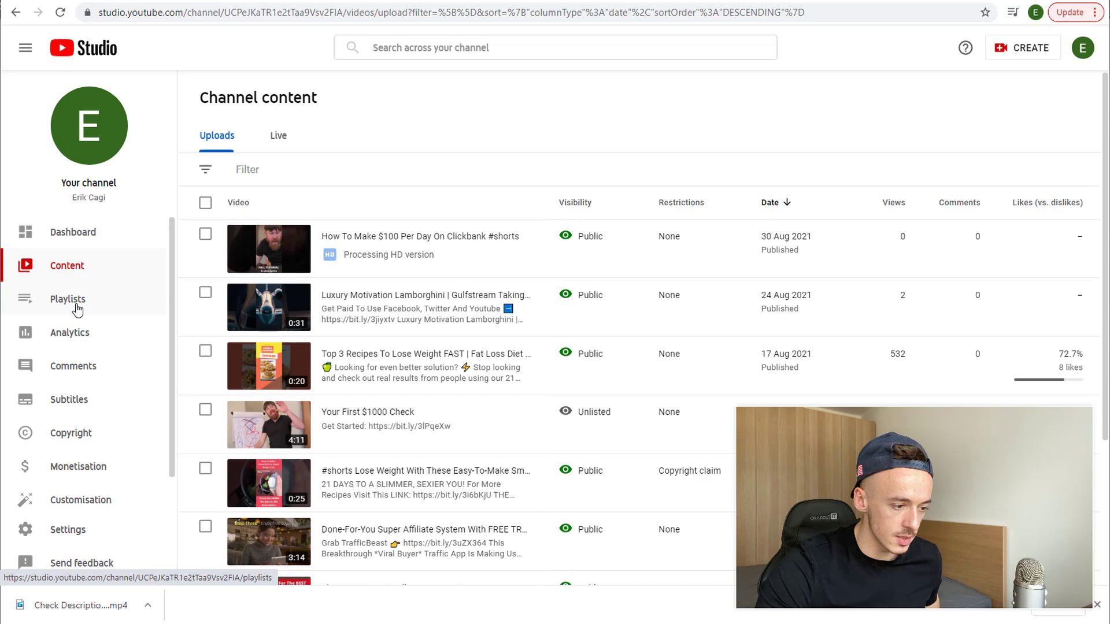
# Open the channel playlists and examine the videos in "How To Lose Weight - Fat Loss Recipes And Diet"
pyautogui.click(77, 306)
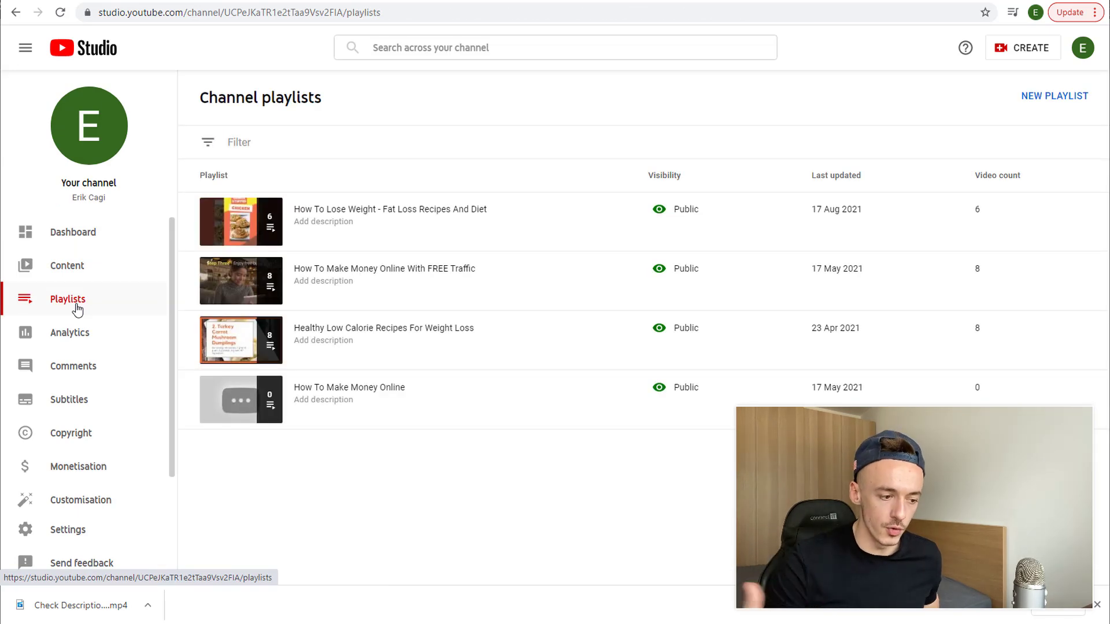
pyautogui.moveTo(505, 240)
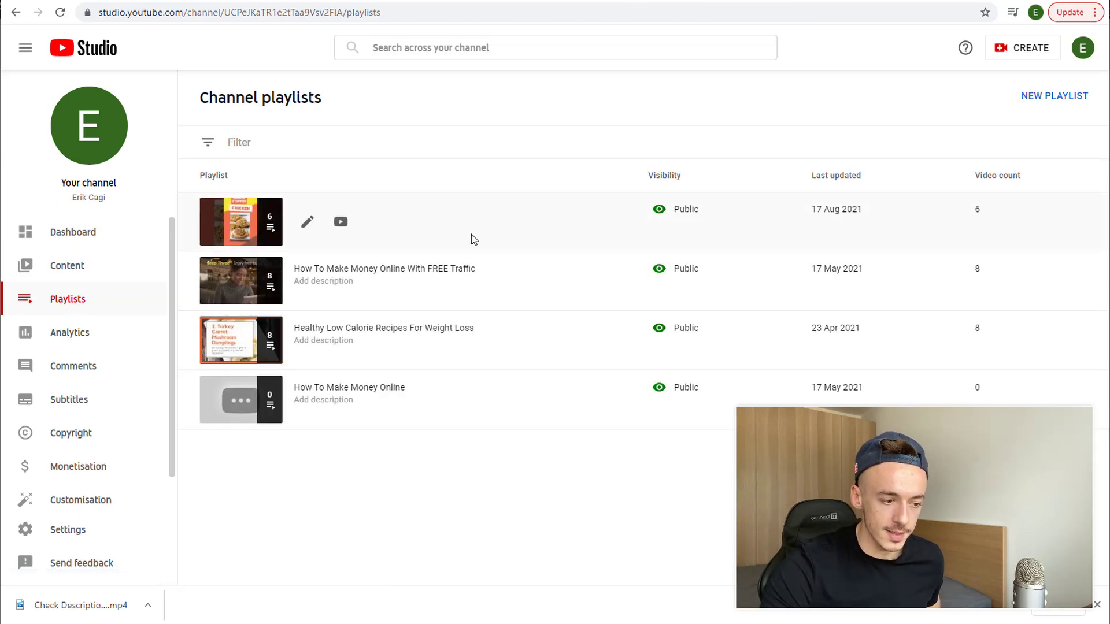
pyautogui.click(266, 232)
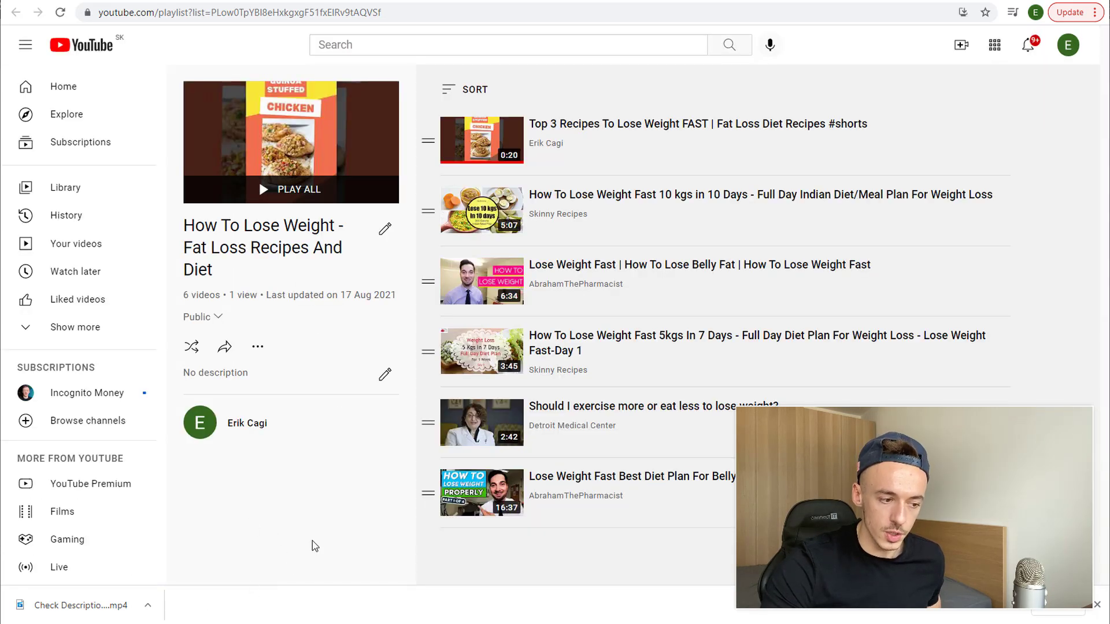
pyautogui.hotkey('alt', 'Left')
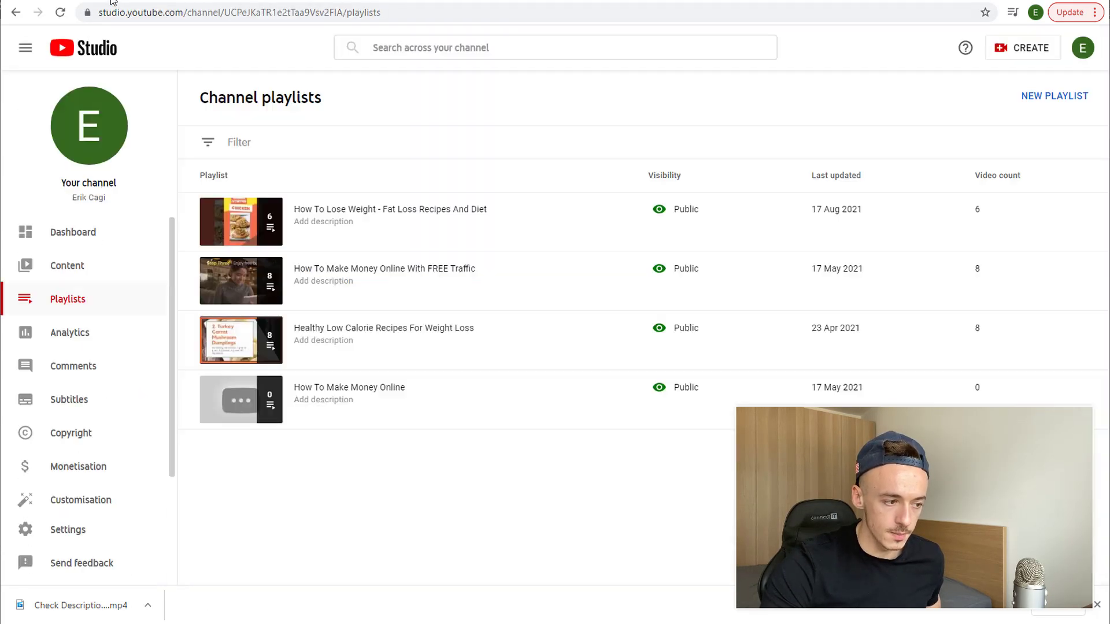
# Create a new public playlist titled "How To Make Money Online"
pyautogui.click(1070, 95)
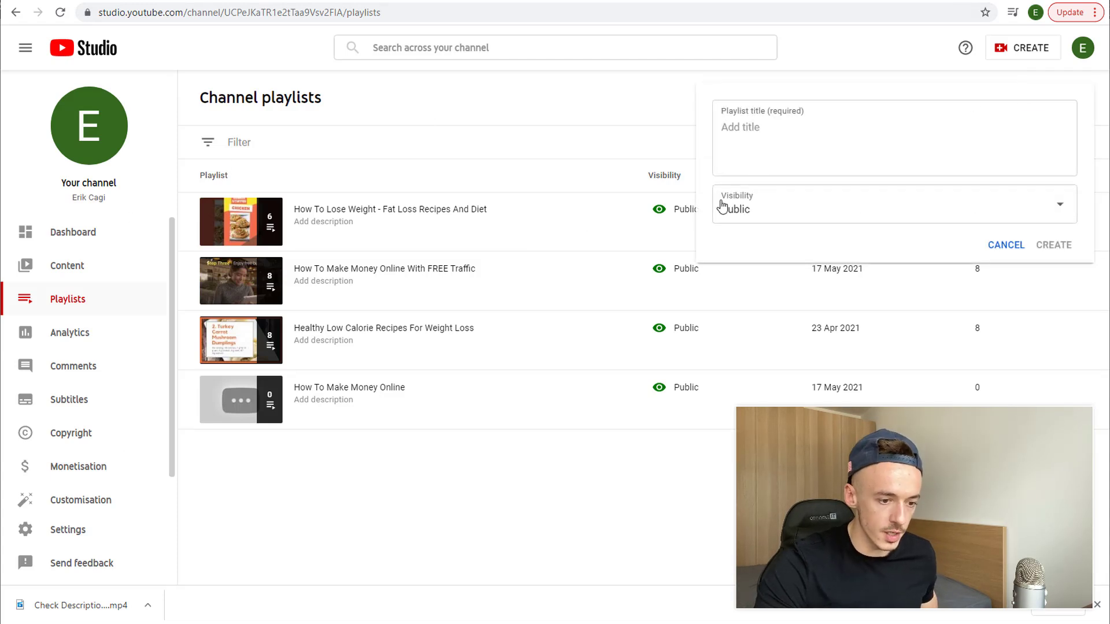
pyautogui.click(783, 132)
pyautogui.write('How To Make Money O')
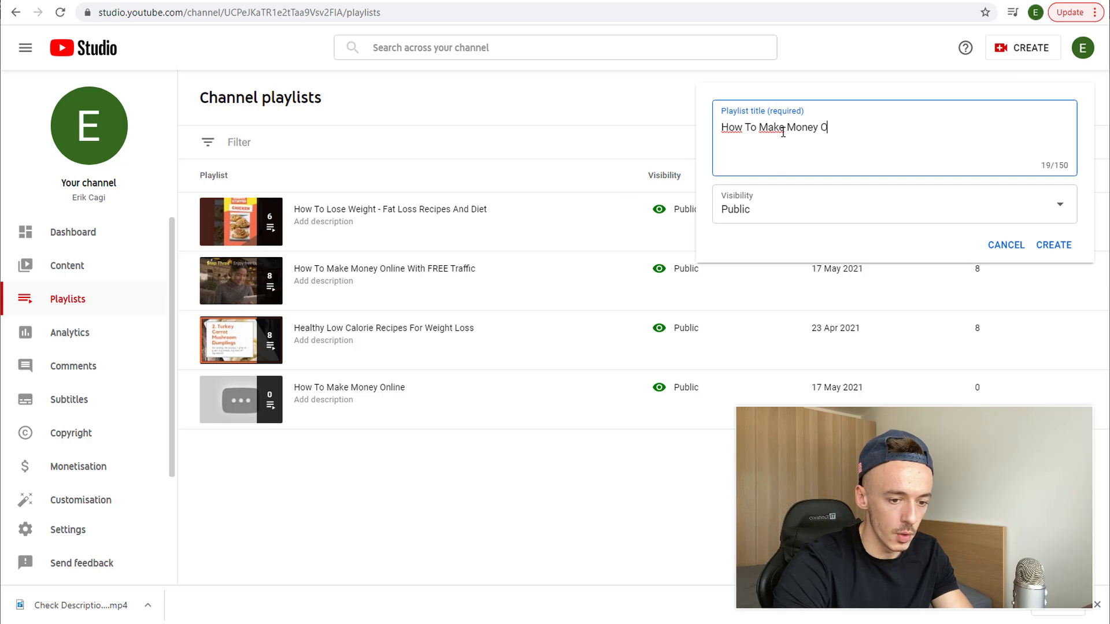
pyautogui.write('nline')
pyautogui.click(1053, 244)
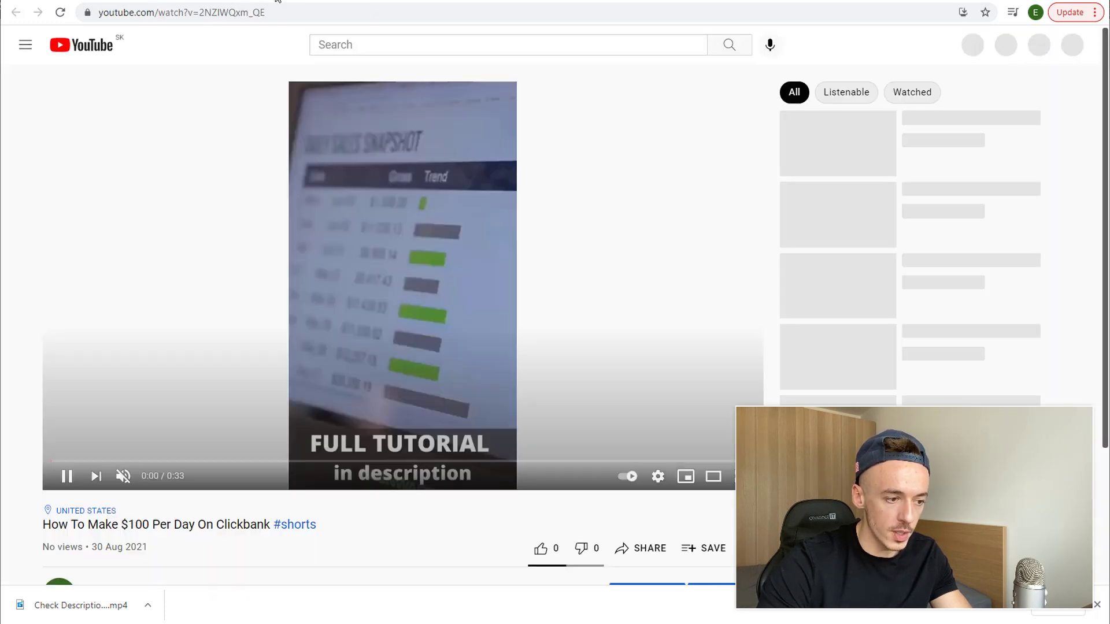
# Pause the published "How To Make $100 Per Day On Clickbank #shorts" video on its watch page and like it
pyautogui.click(349, 98)
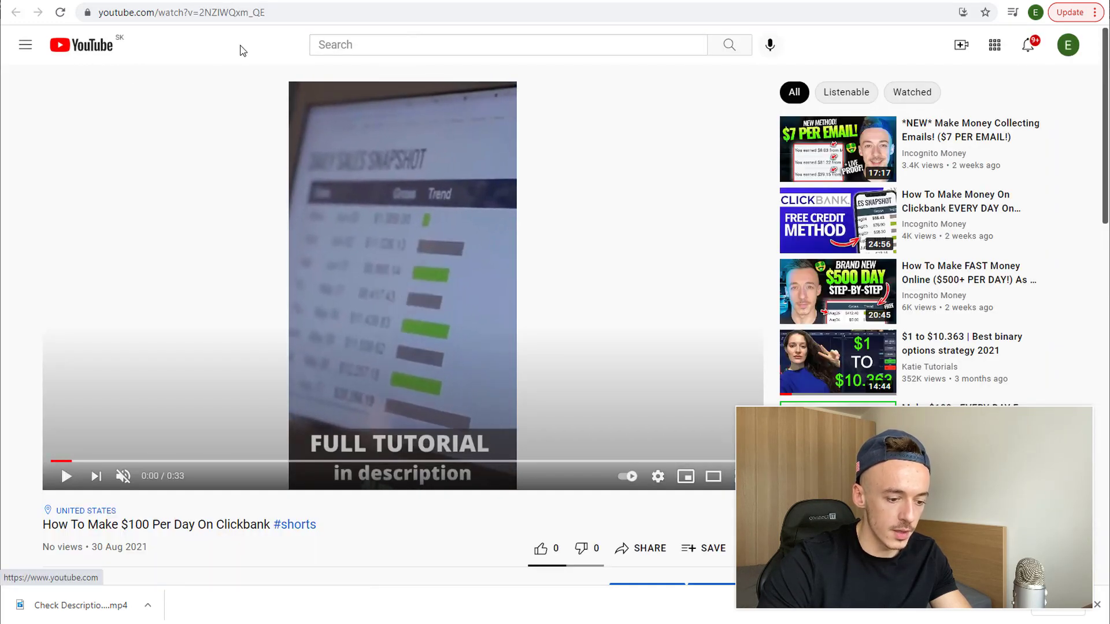
pyautogui.click(540, 548)
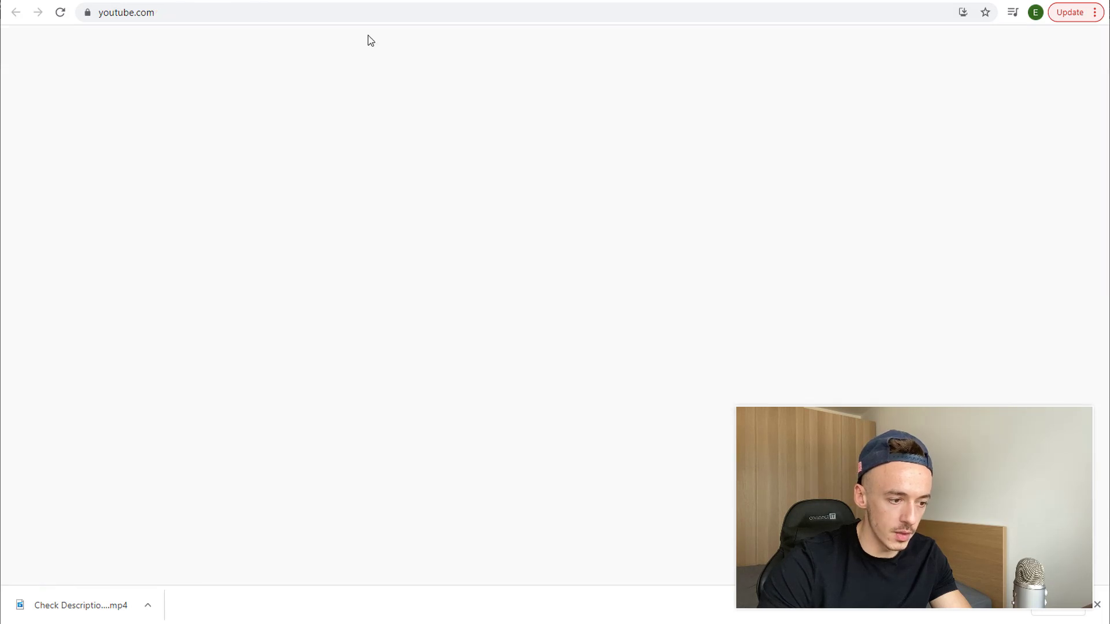
# Search YouTube for "how to make money online"
pyautogui.click(374, 43)
pyautogui.write('how to ')
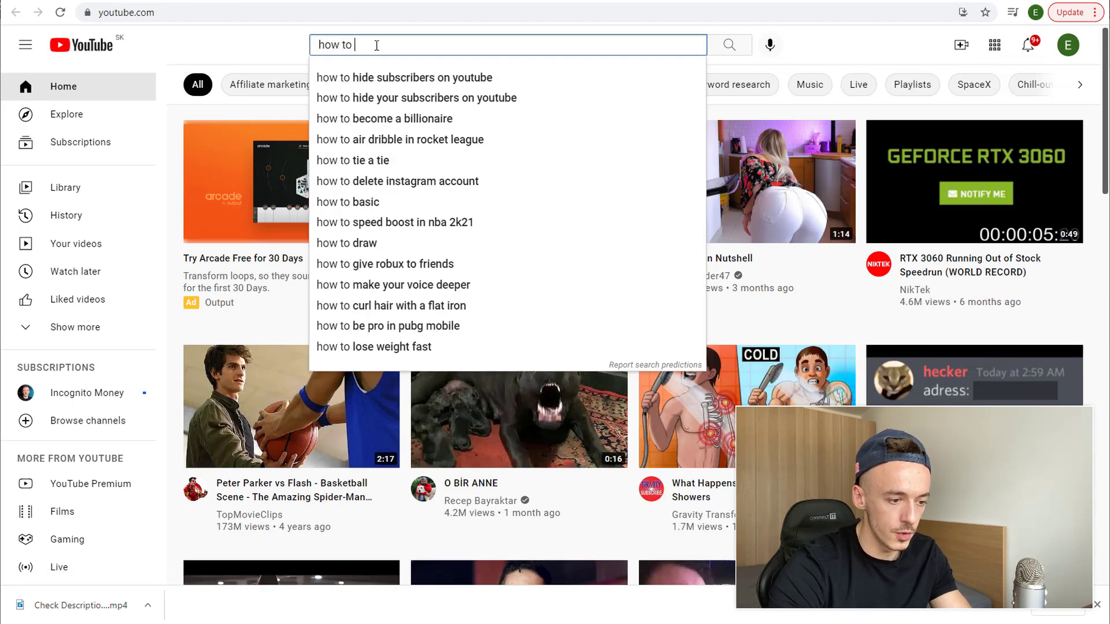
pyautogui.write('make money online')
pyautogui.press('Return')
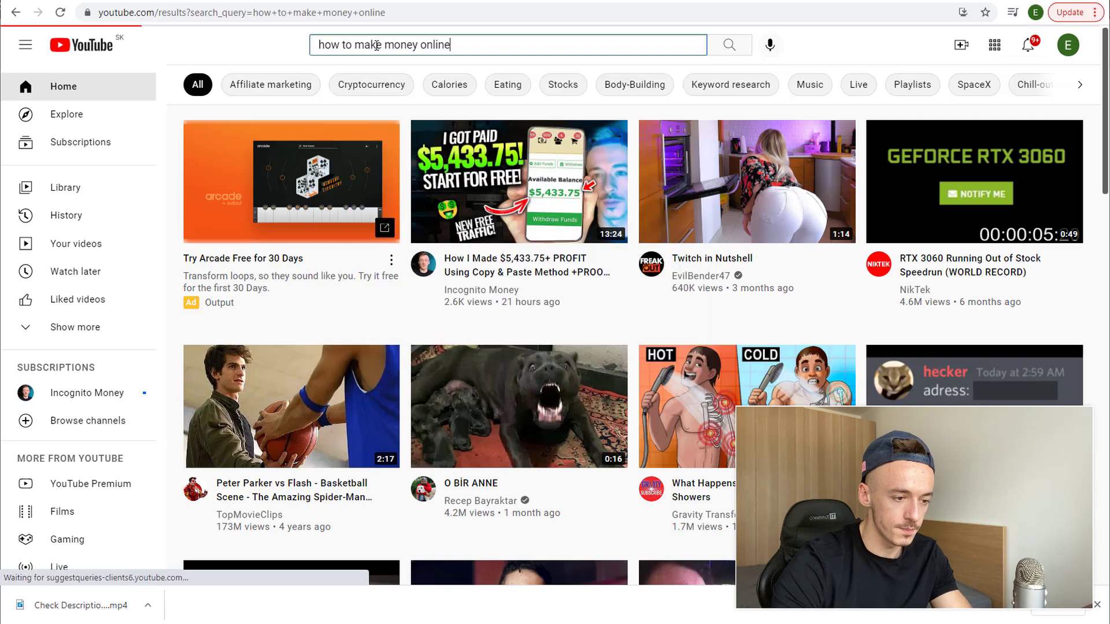
# Save "Earn $500 Watching YouTube Videos!" to the new "How To Make Money Online" playlist and remove it from "How To Make Money Online With FREE Traffic"
pyautogui.scroll(-6, 230, 290)
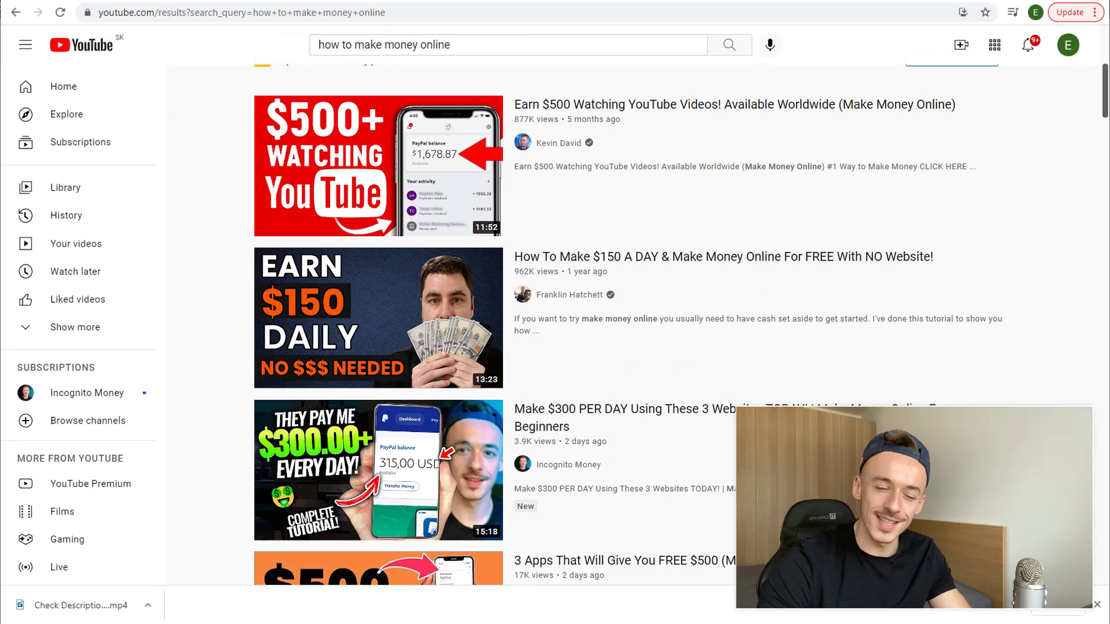
pyautogui.scroll(1, 1024, 179)
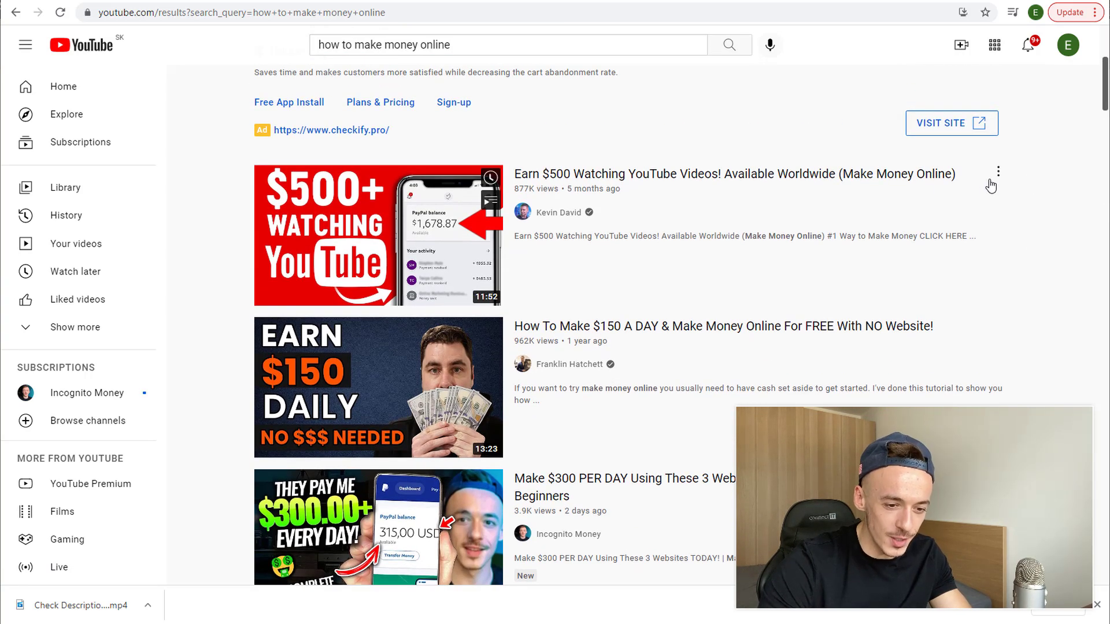
pyautogui.click(994, 175)
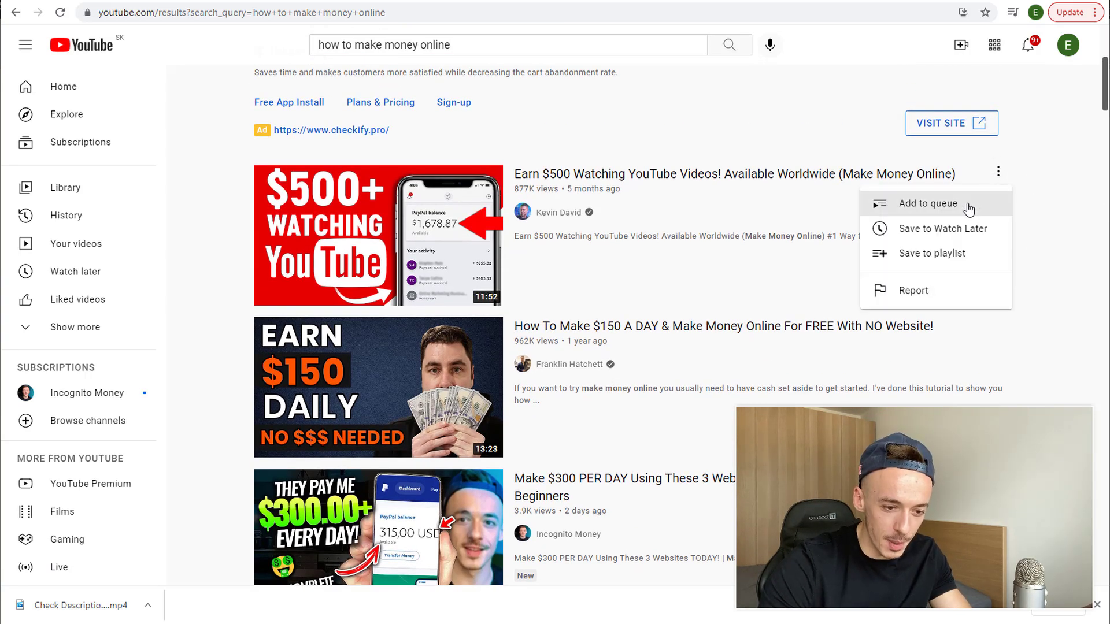
pyautogui.click(969, 261)
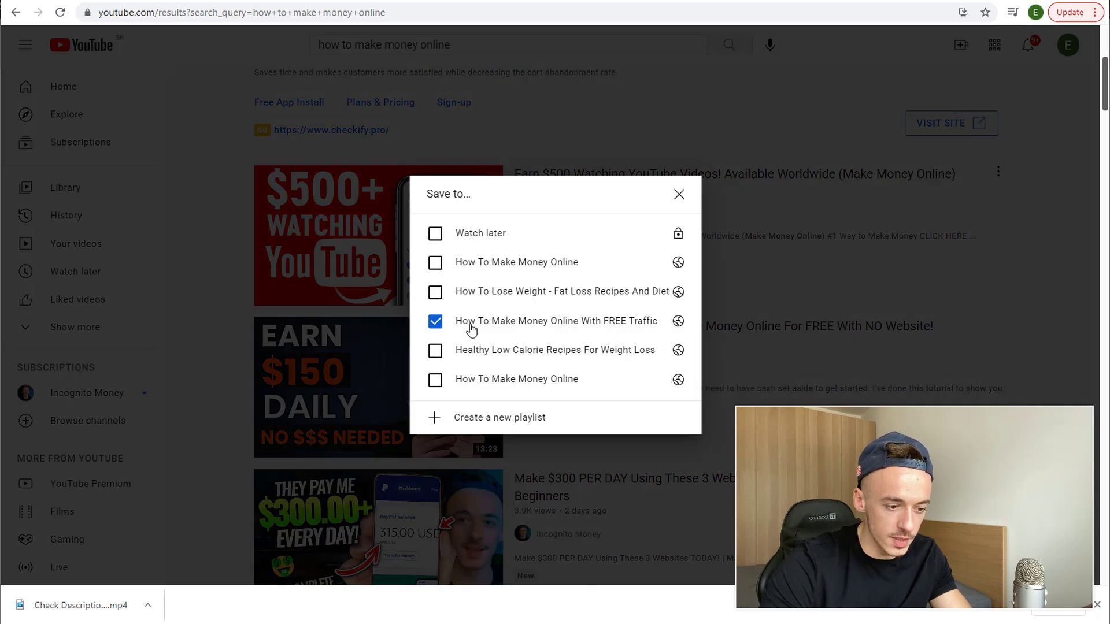
pyautogui.click(435, 262)
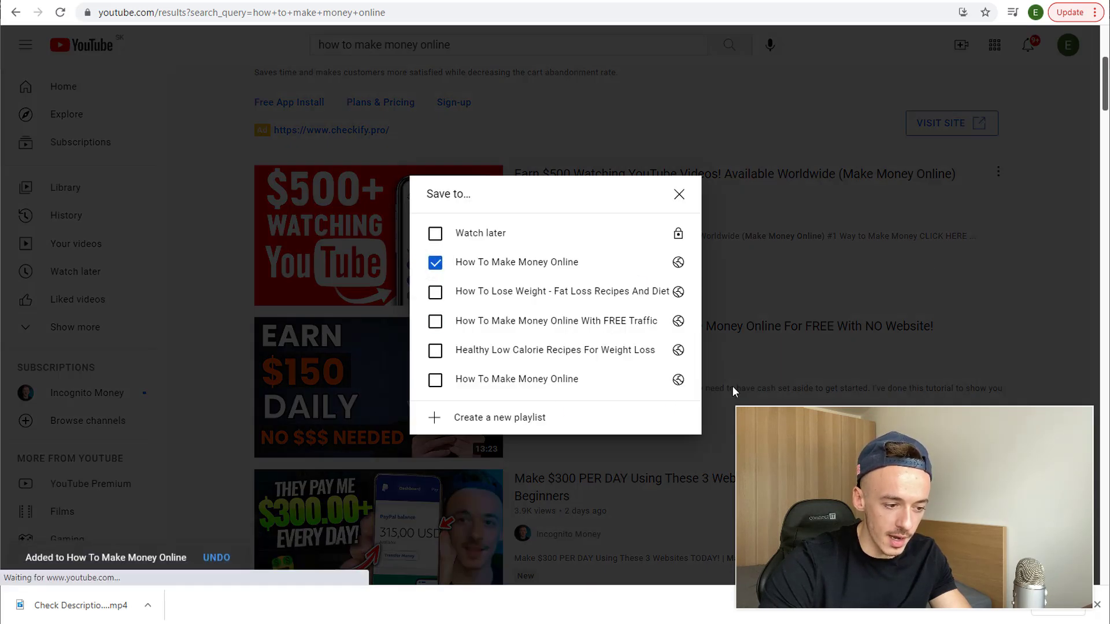
pyautogui.click(972, 350)
# Add "How To Make $150 A DAY" to the "How To Make Money Online" playlist and remove it from "How To Make Money Online With FREE Traffic"
pyautogui.click(997, 324)
pyautogui.click(961, 402)
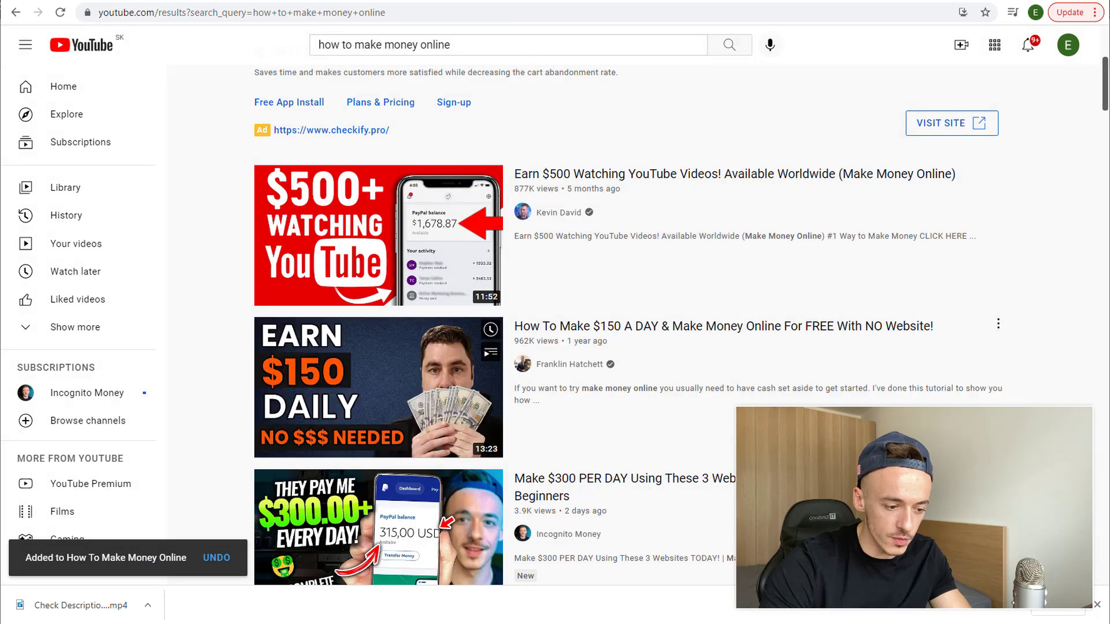
pyautogui.click(435, 262)
pyautogui.click(435, 321)
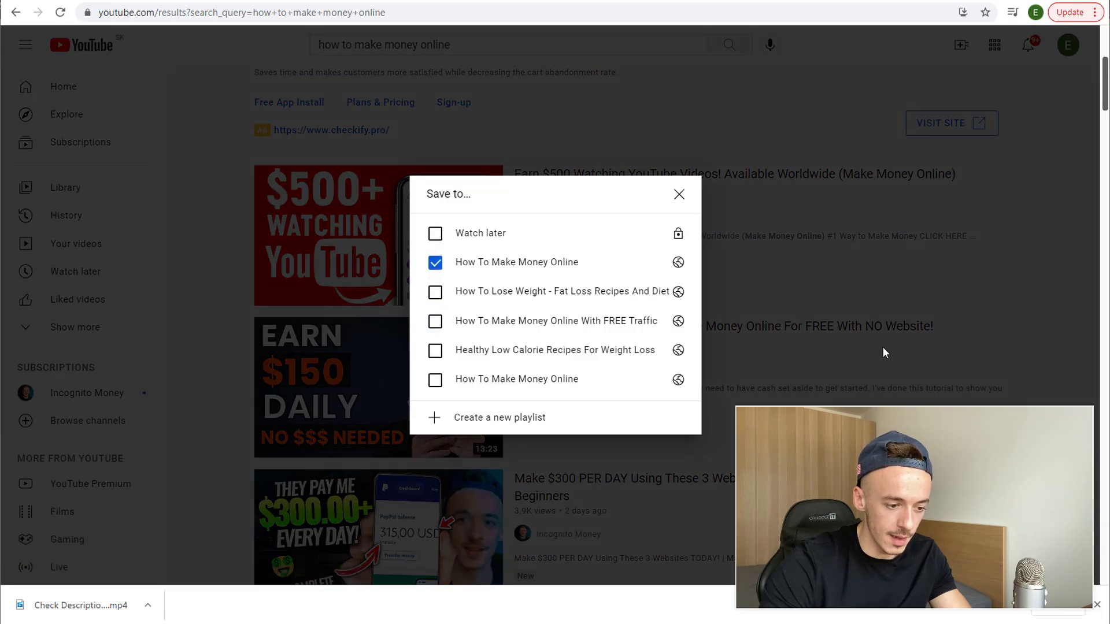
pyautogui.click(883, 347)
# Save "Make $300 PER DAY Using These 3 Websites TODAY!" to the "How To Make Money Online" playlist
pyautogui.scroll(-3, 1004, 282)
pyautogui.click(998, 268)
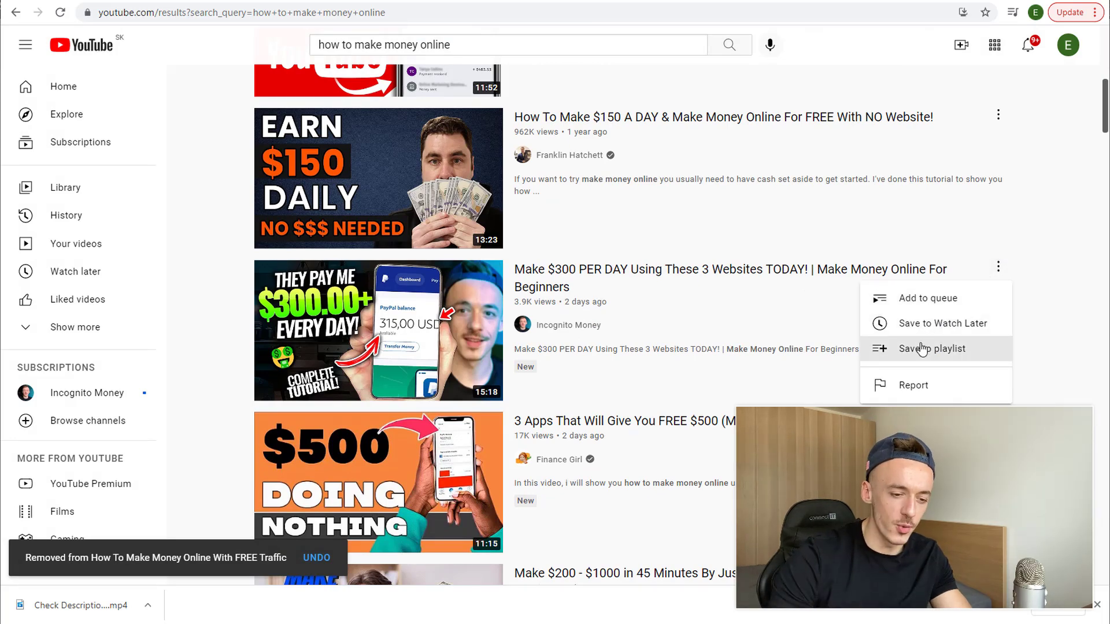
pyautogui.click(922, 349)
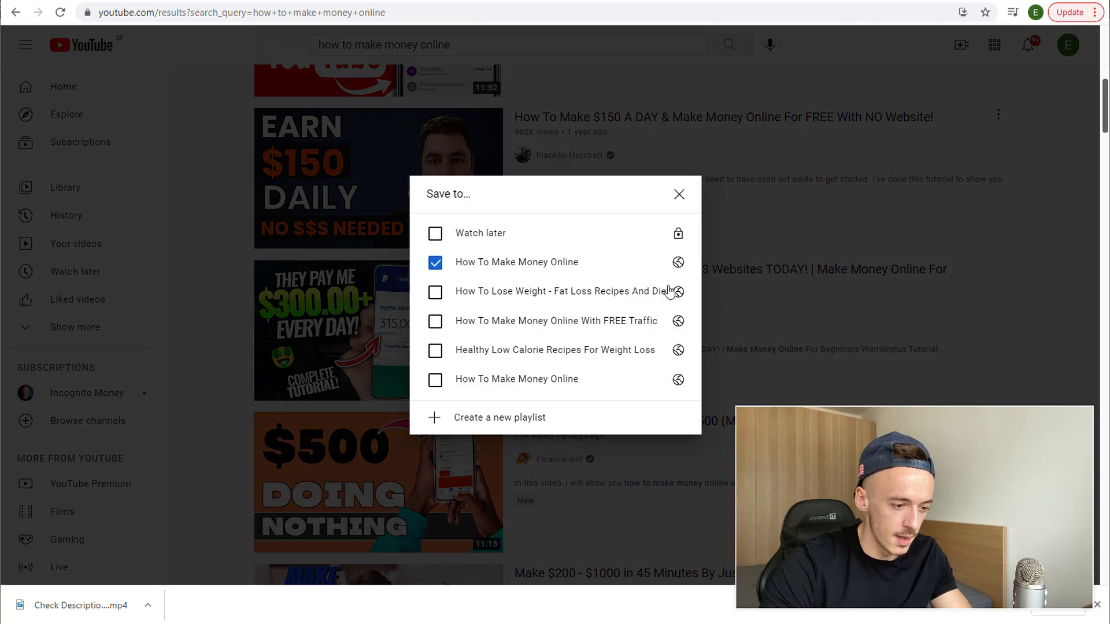
pyautogui.click(763, 312)
pyautogui.scroll(-3, 1004, 376)
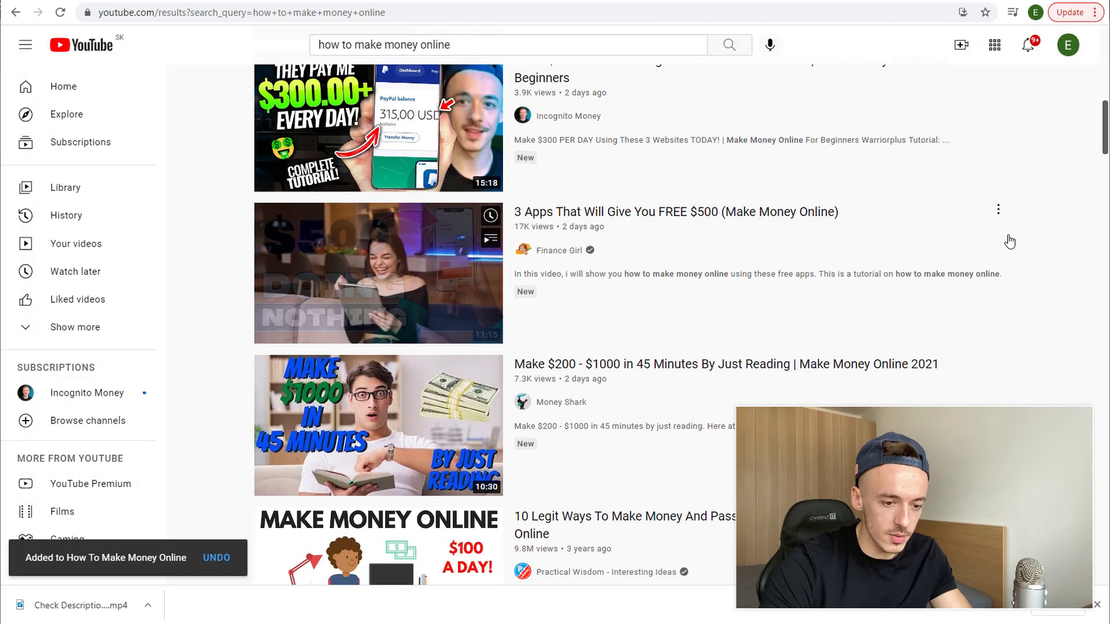
pyautogui.scroll(-6, 983, 280)
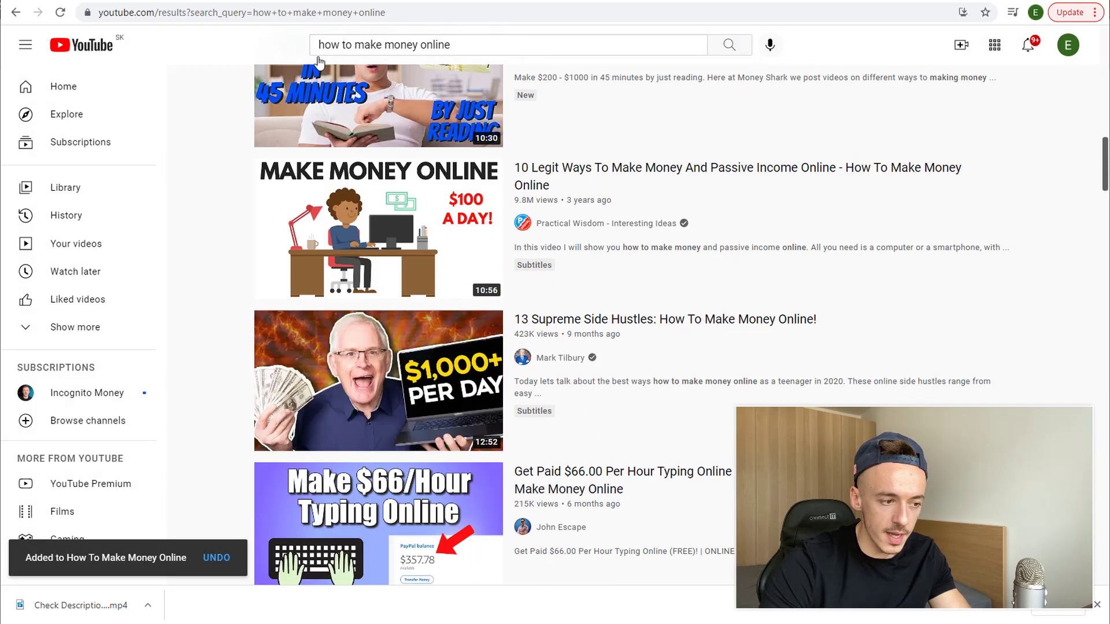
pyautogui.click(246, 0)
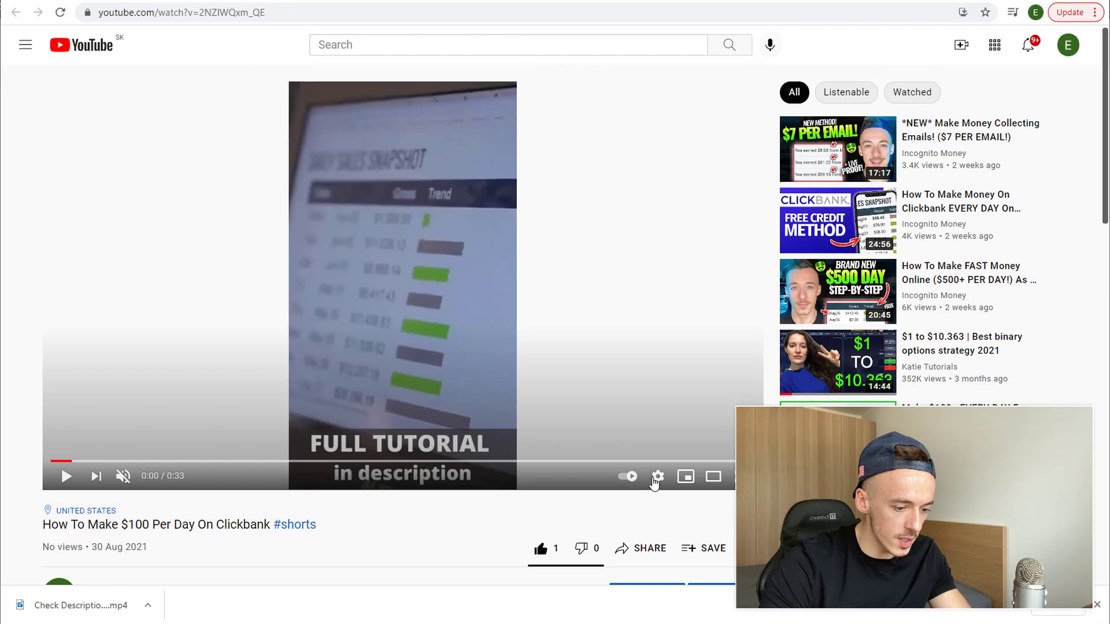
pyautogui.scroll(-1, 665, 478)
pyautogui.click(699, 480)
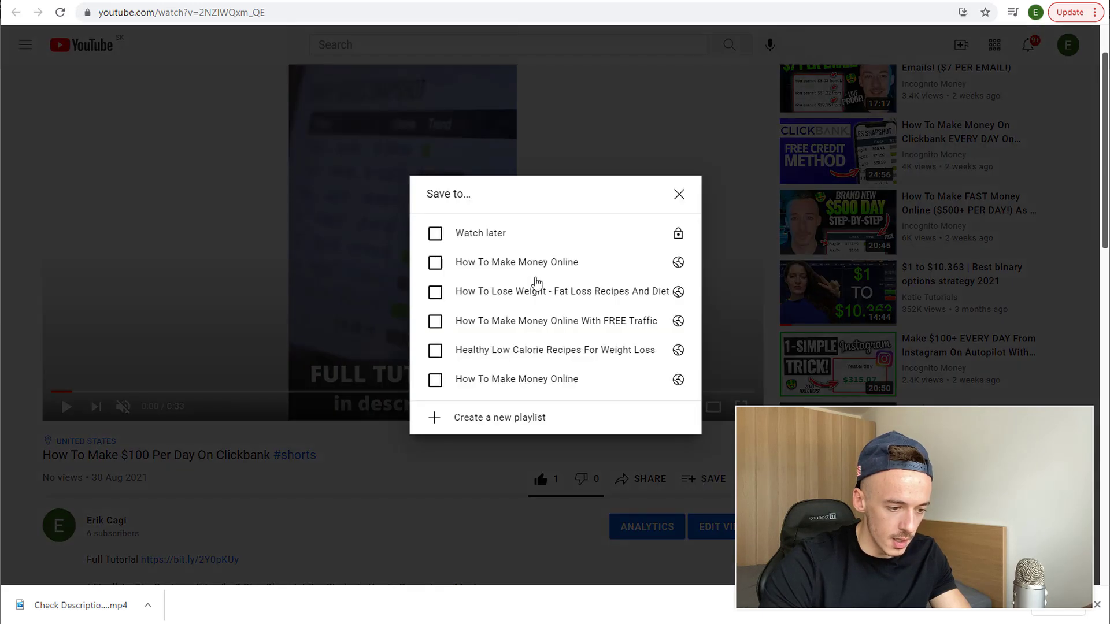
pyautogui.click(678, 195)
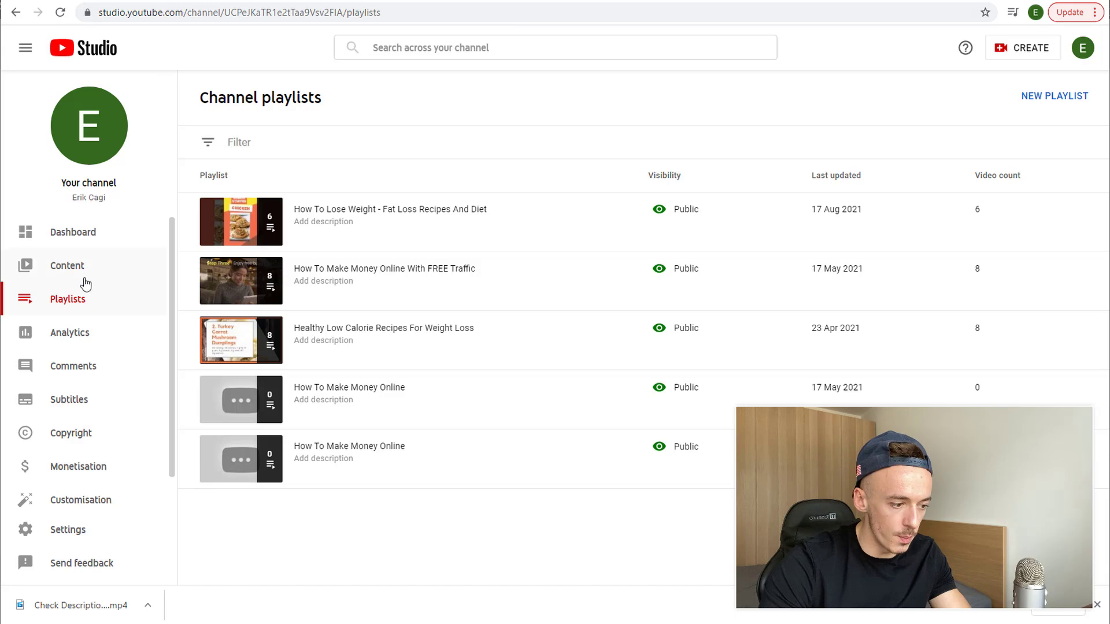
# Refresh the channel playlists, open the new "How To Make Money Online" playlist and move the Clickbank Short to its first position
pyautogui.click(60, 13)
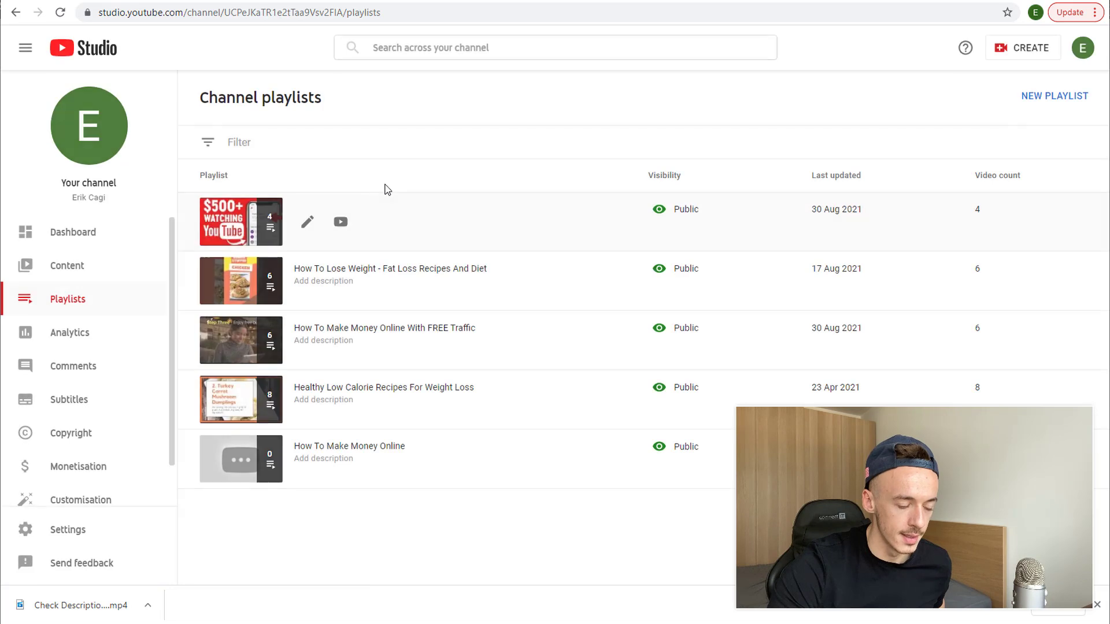
pyautogui.click(311, 225)
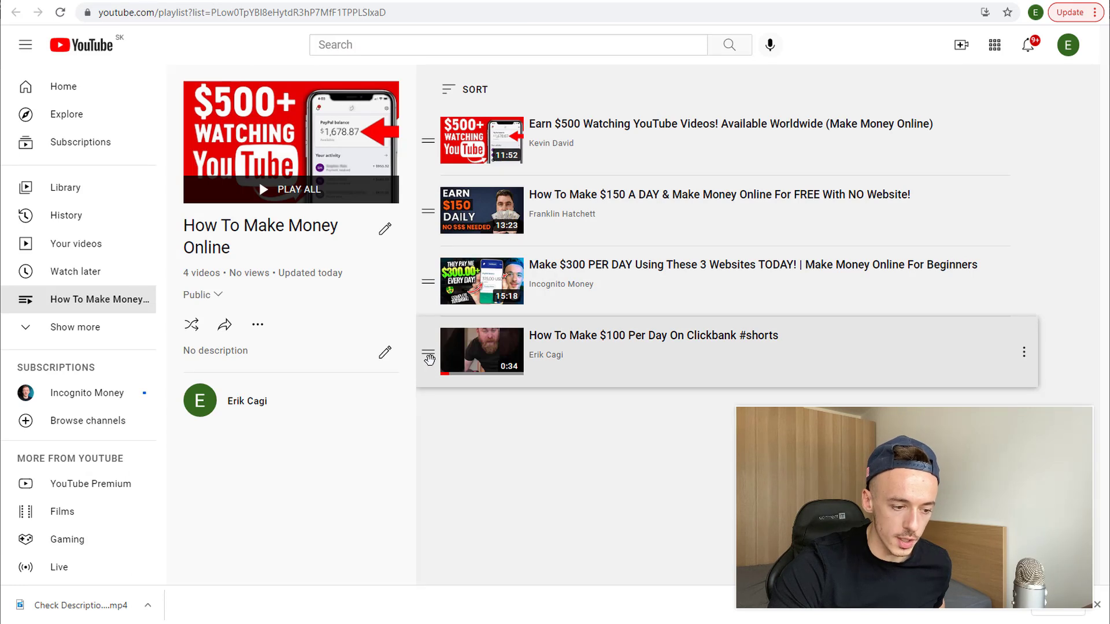
pyautogui.moveTo(429, 359); pyautogui.dragTo(427, 134)
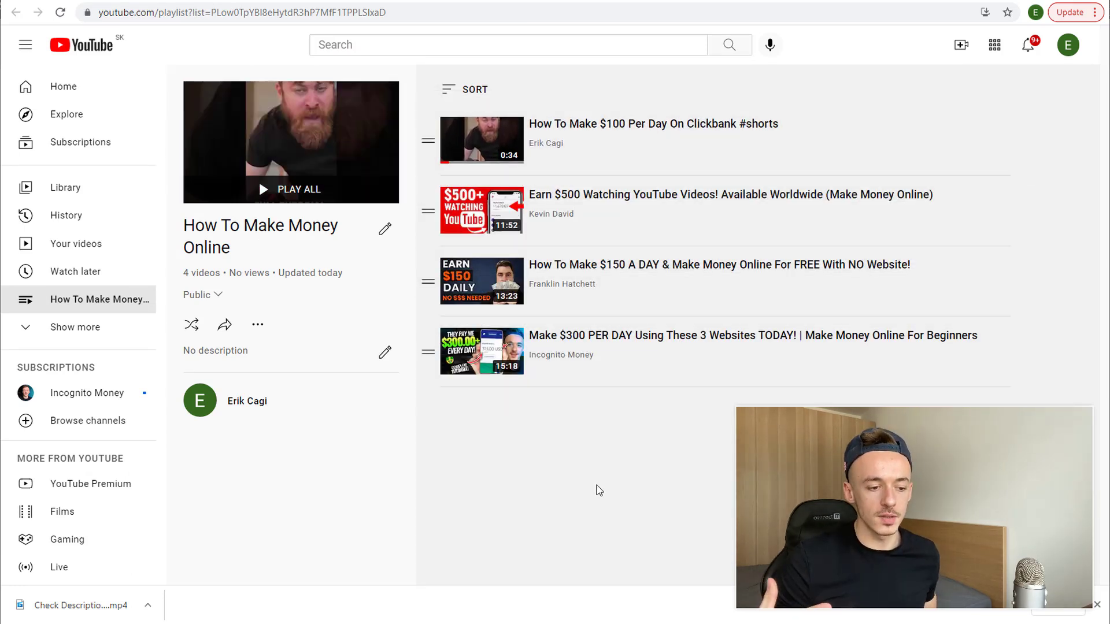